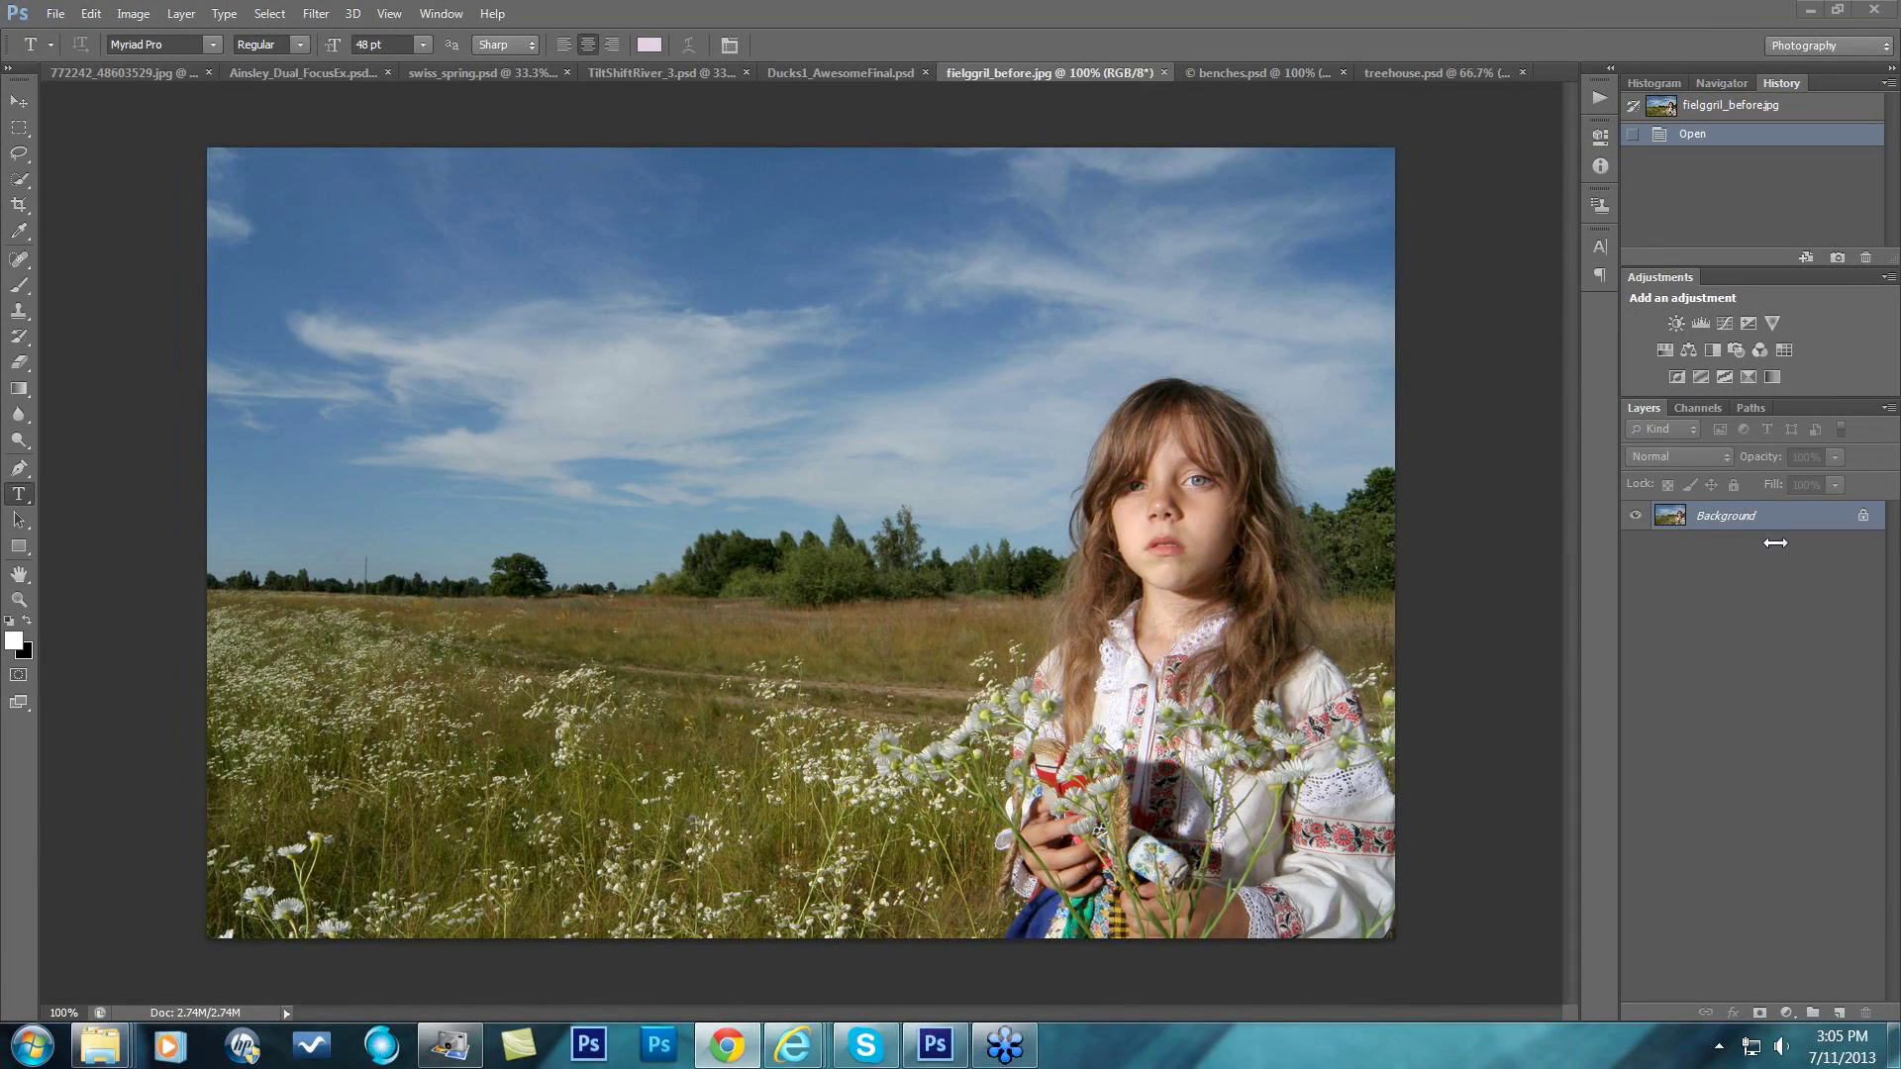
Select the Background layer of the fielggril_before.jpg field photo.
click(1754, 516)
Duplicate the Background layer and launch Topaz Lens Effects on the copy.
key(ctrl+j)
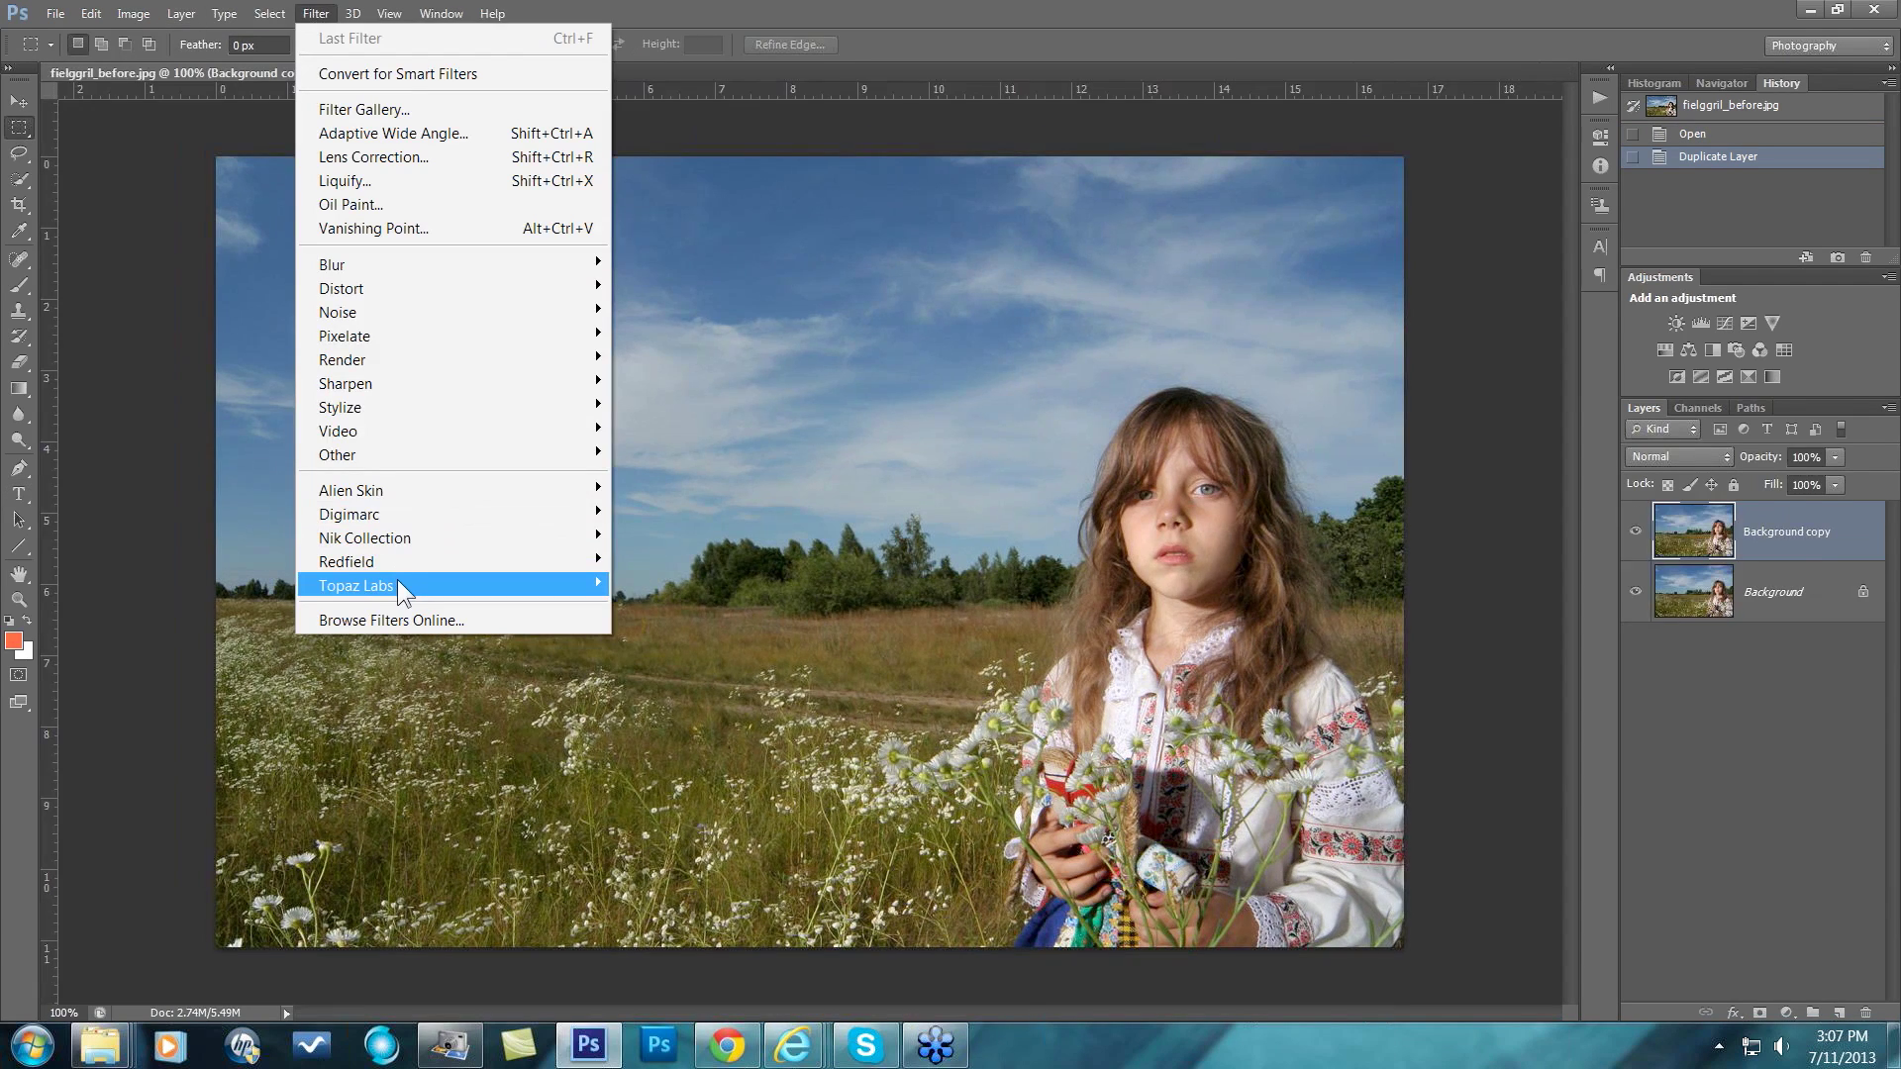
mouse_move(396, 579)
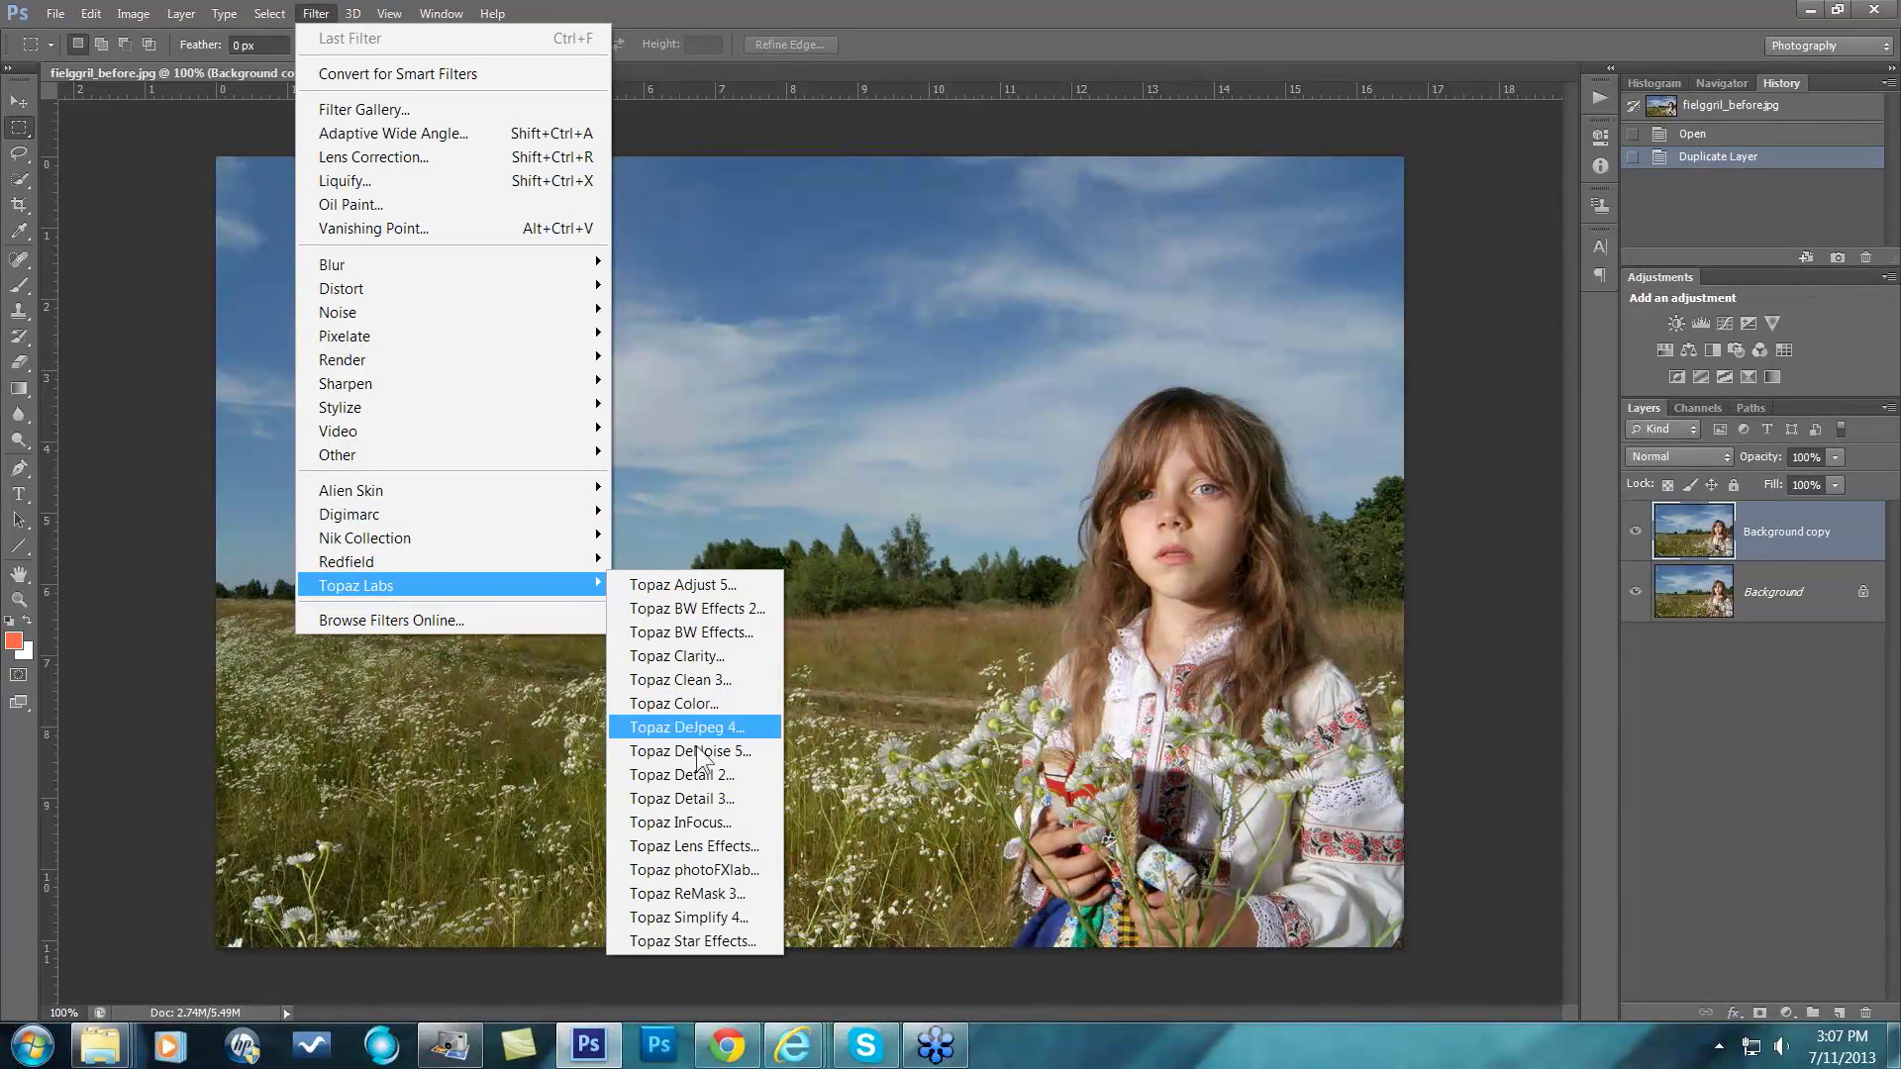
click(729, 845)
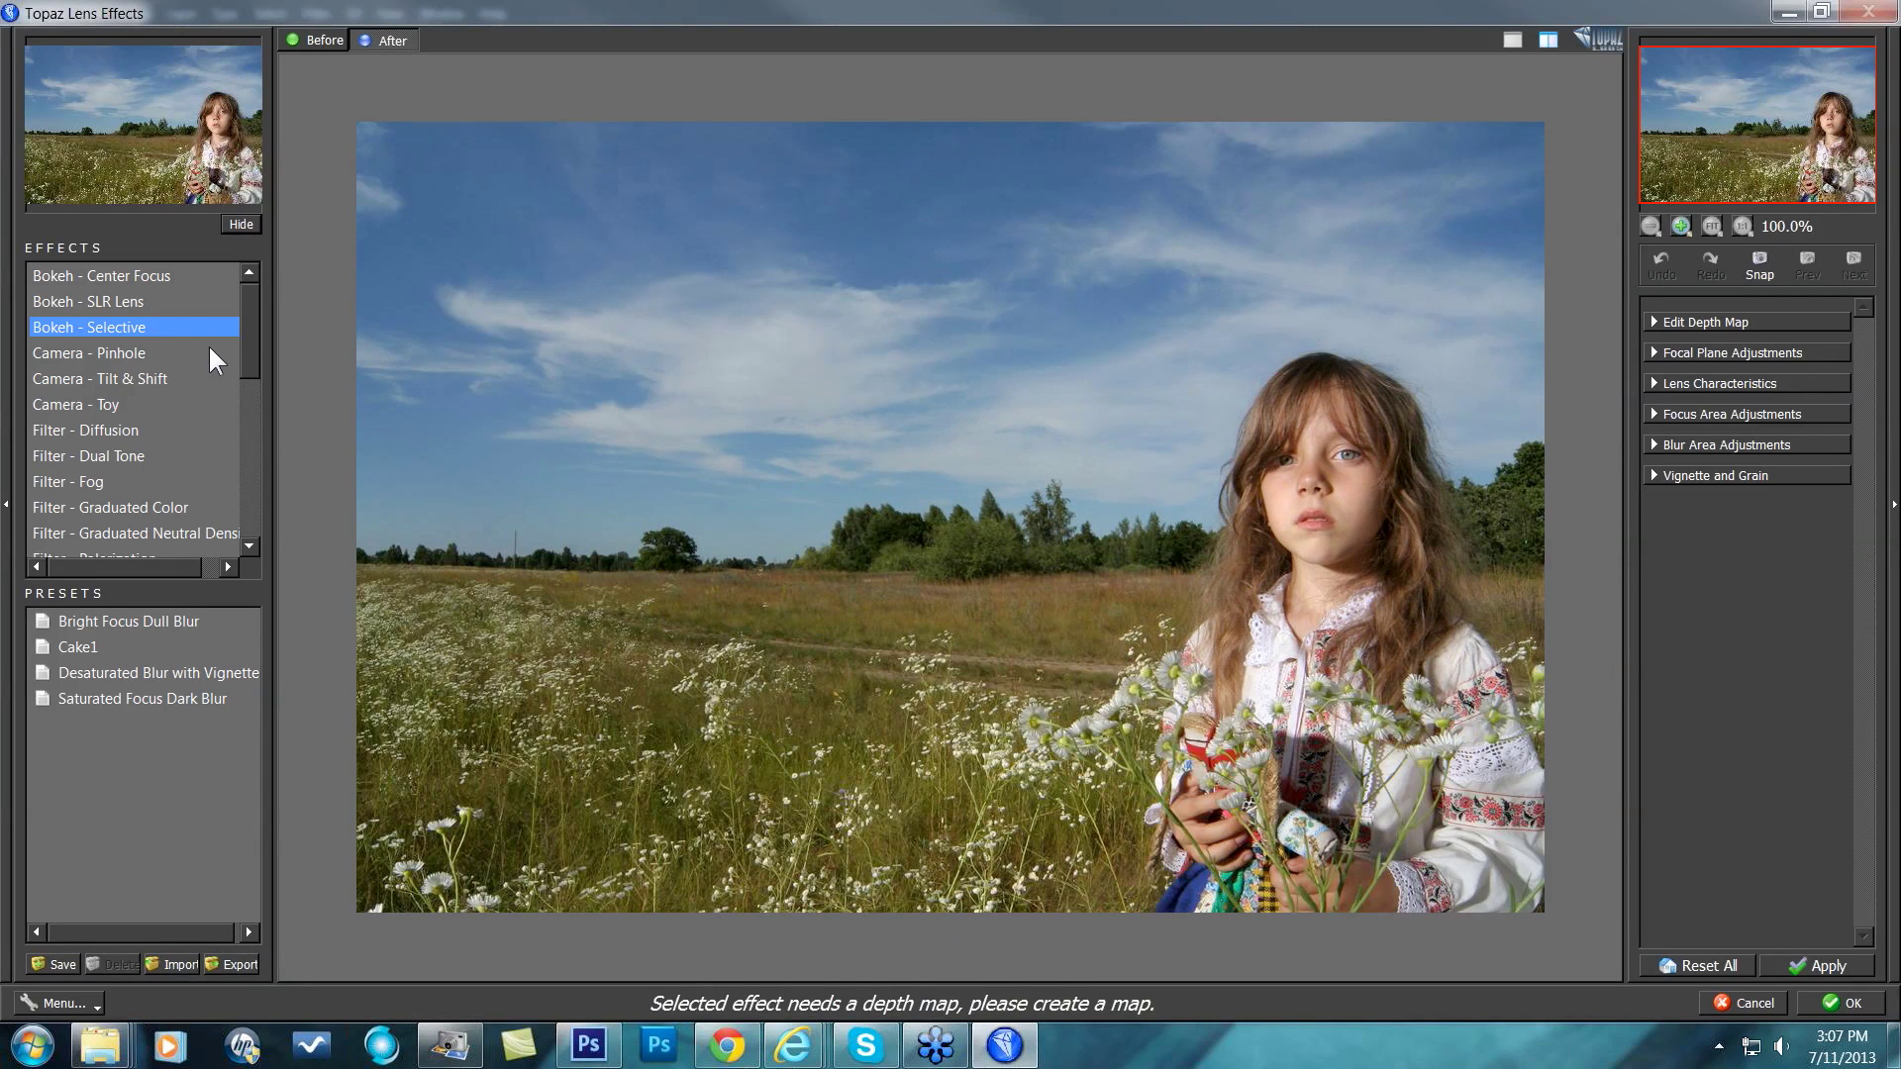
Apply the Bokeh - Center Focus effect with its A Hint of Blur preset.
mouse_move(219, 346)
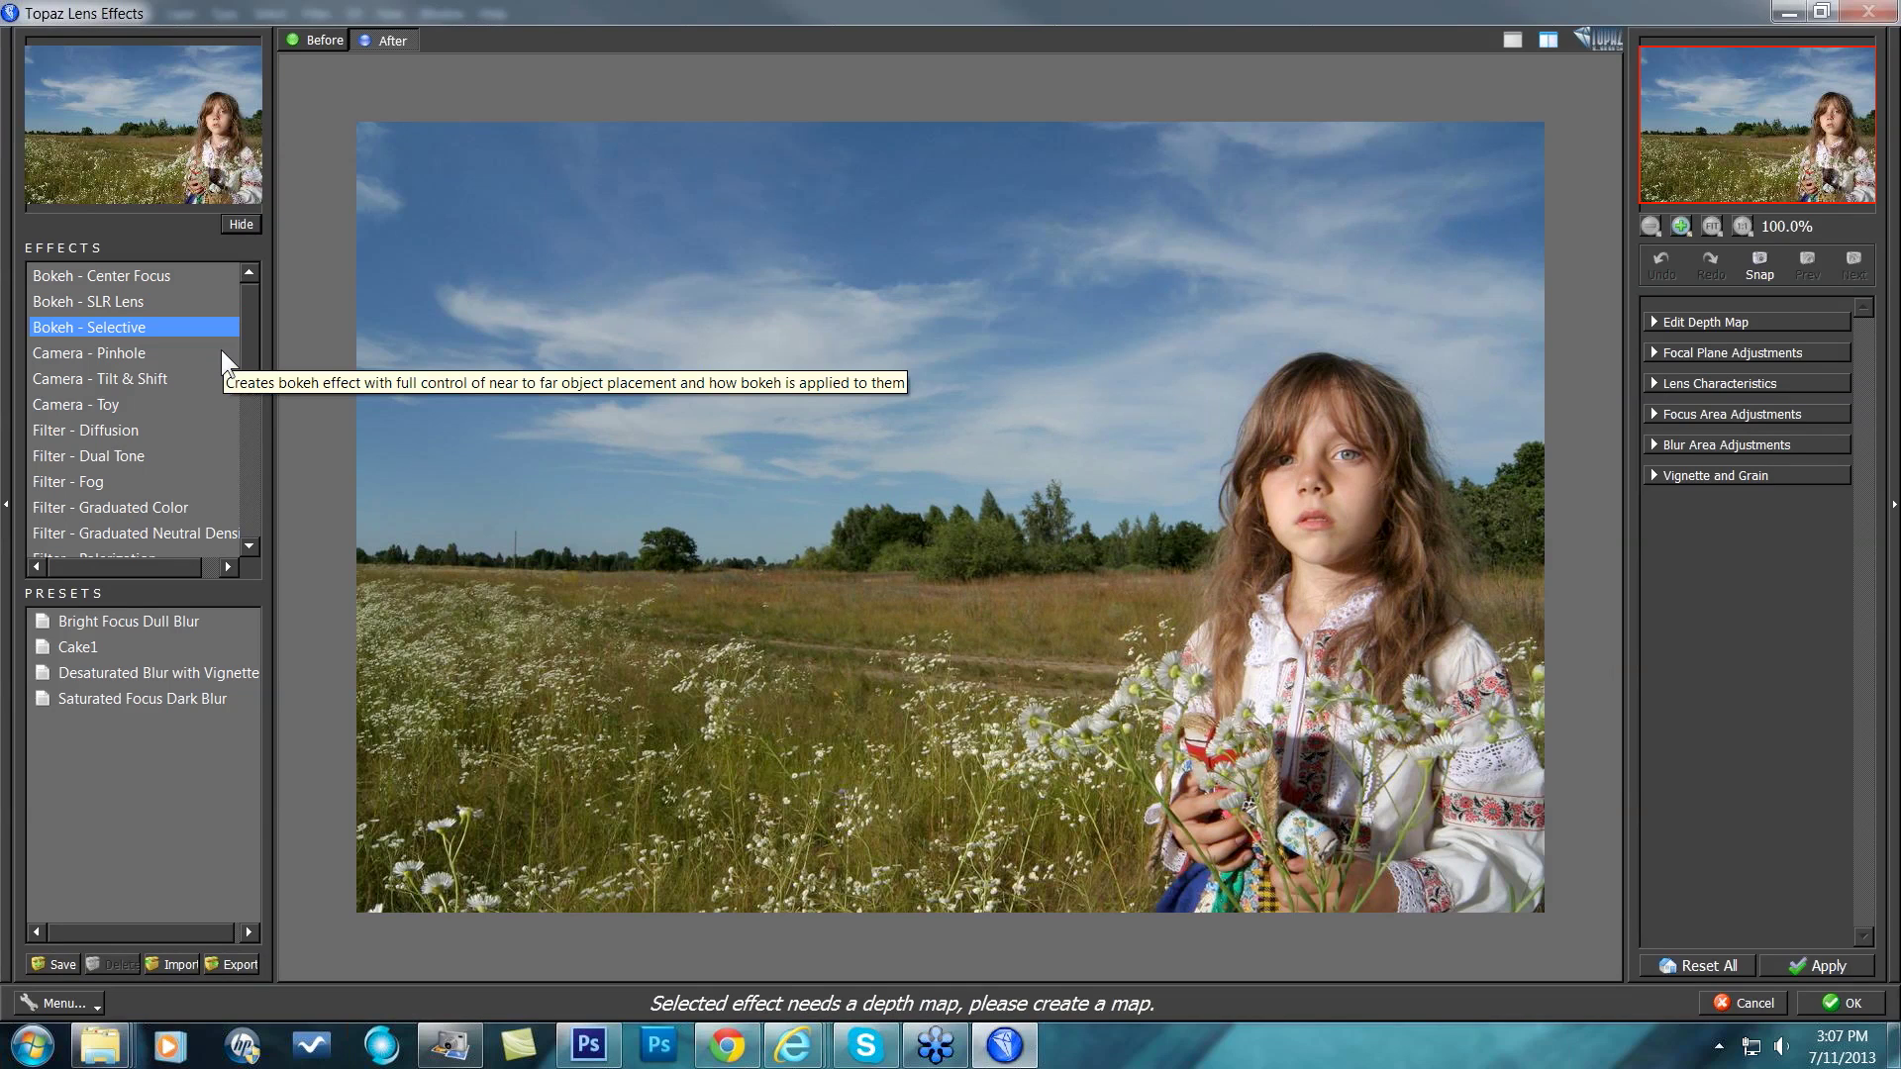
click(147, 275)
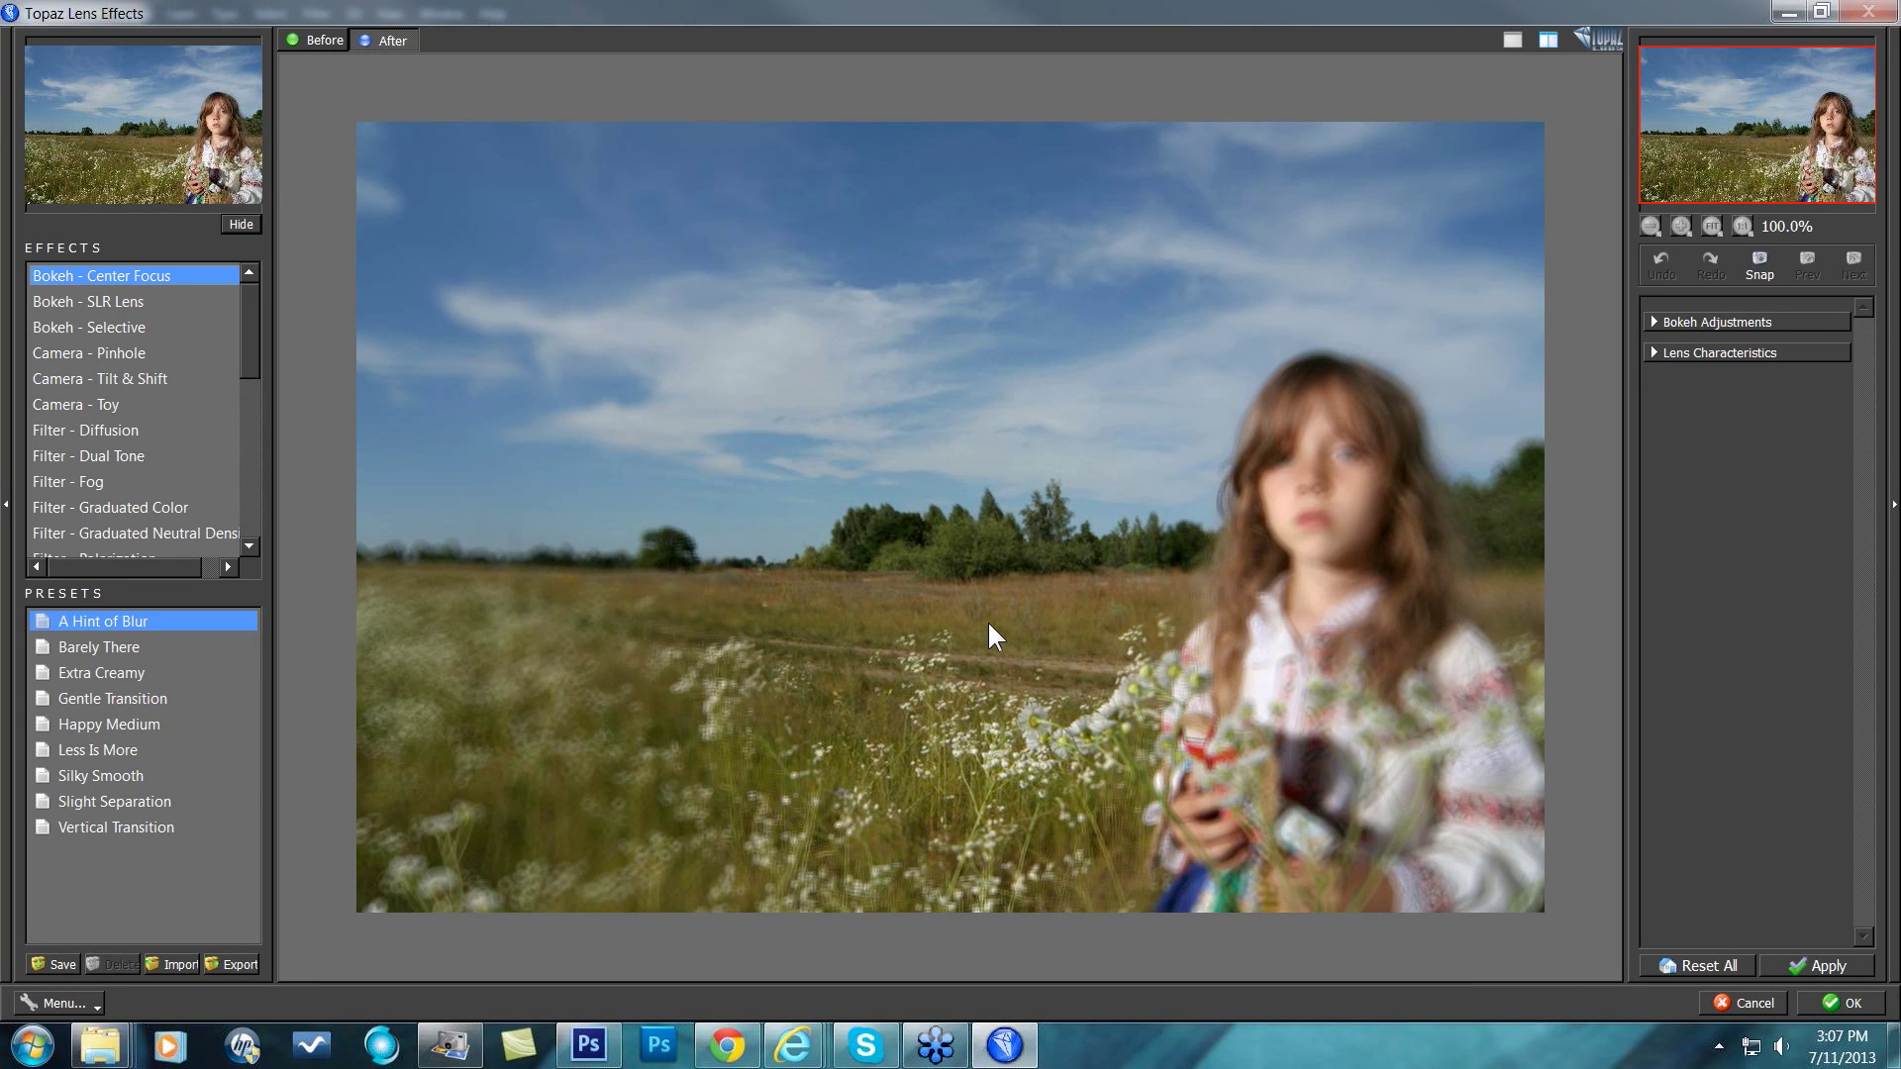
click(1654, 323)
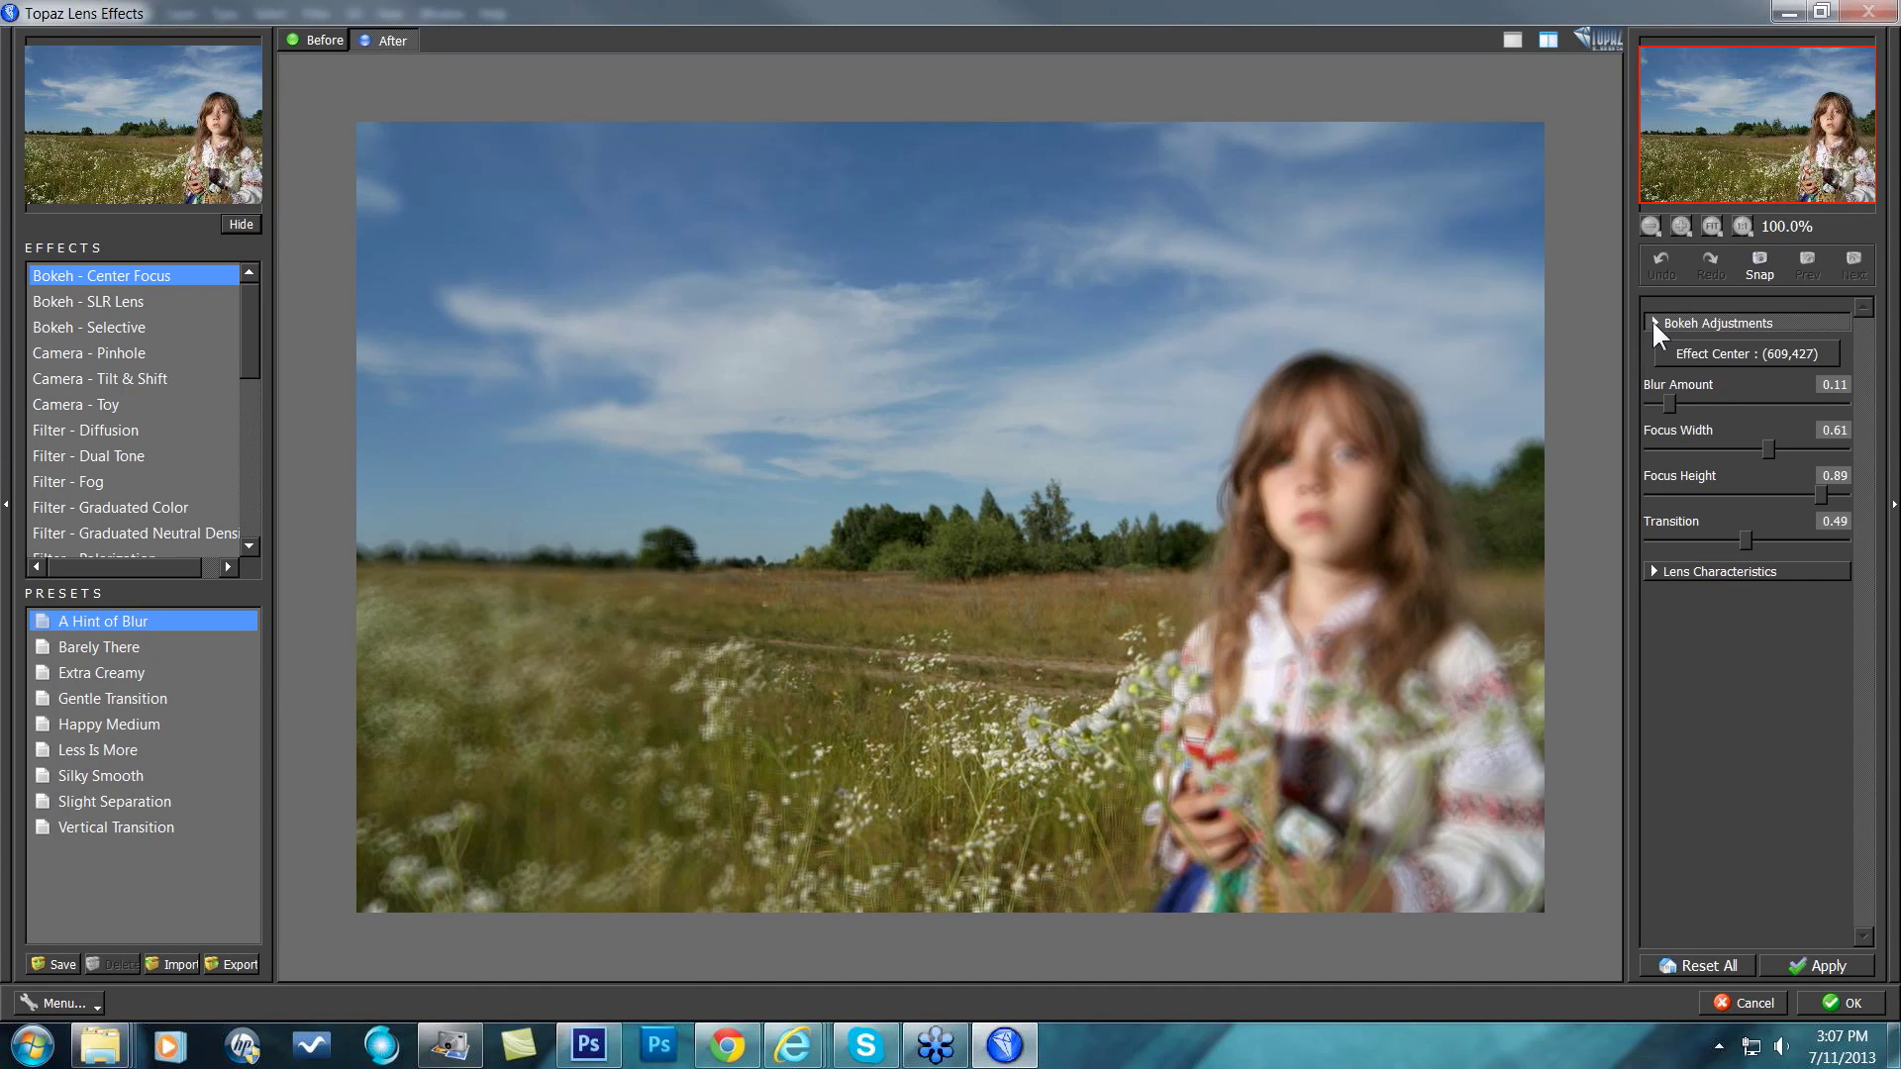
Center the focus on the girl, with Blur Amount 0.75, Transition 0.00 and Focus Width 0.42.
click(1750, 353)
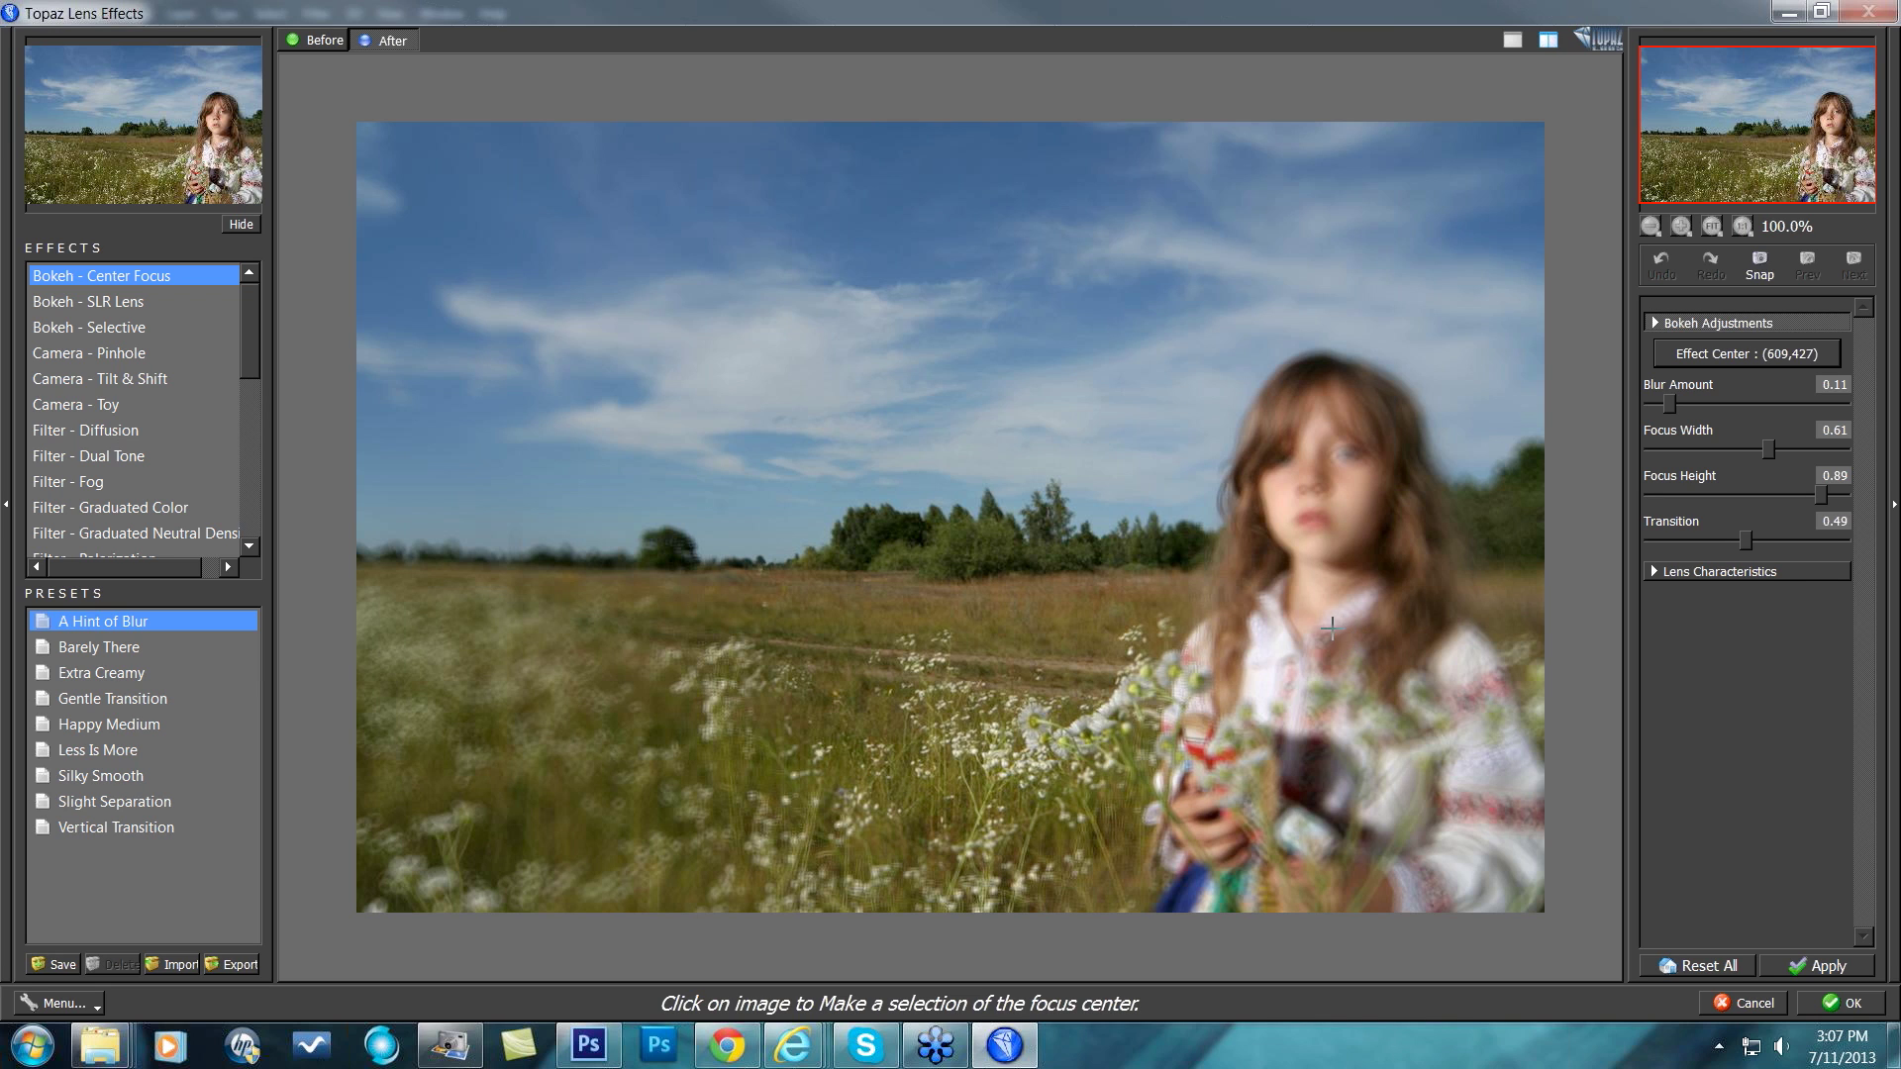
click(1344, 641)
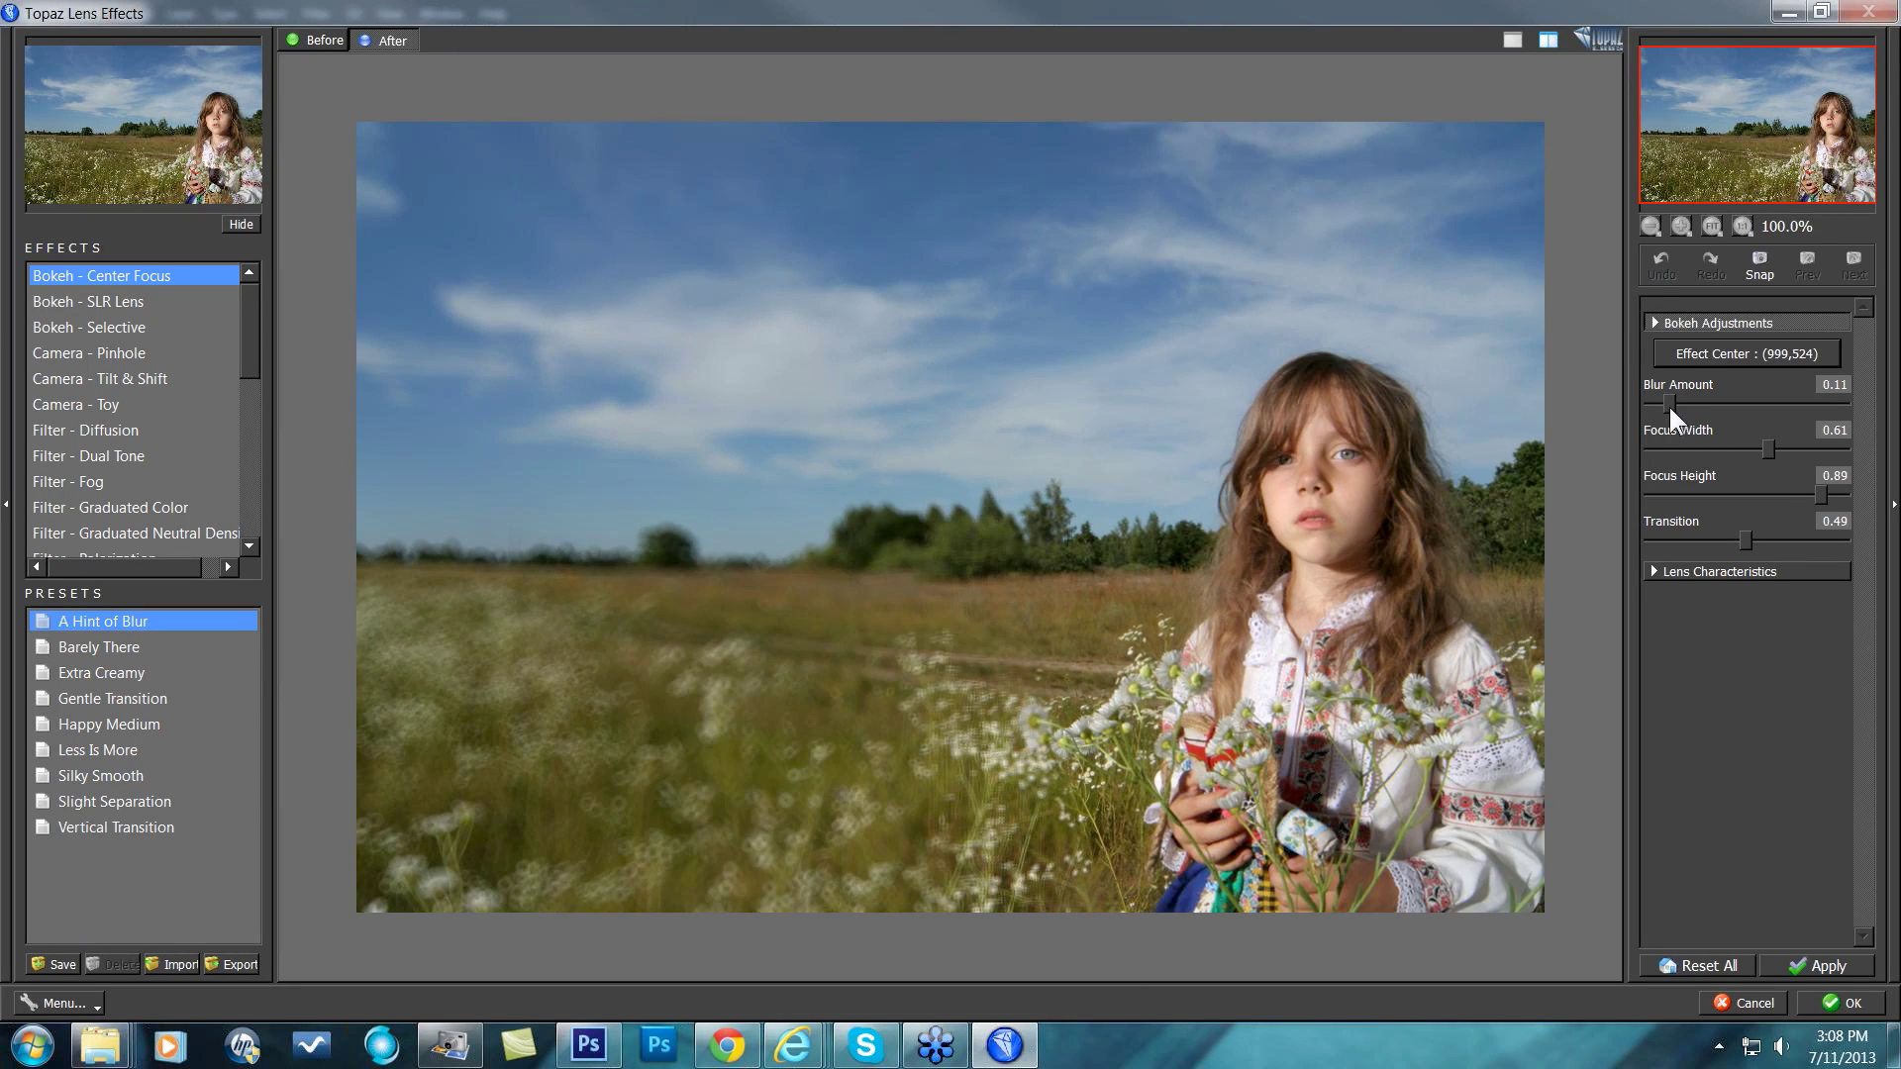
drag(1670, 404, 1797, 401)
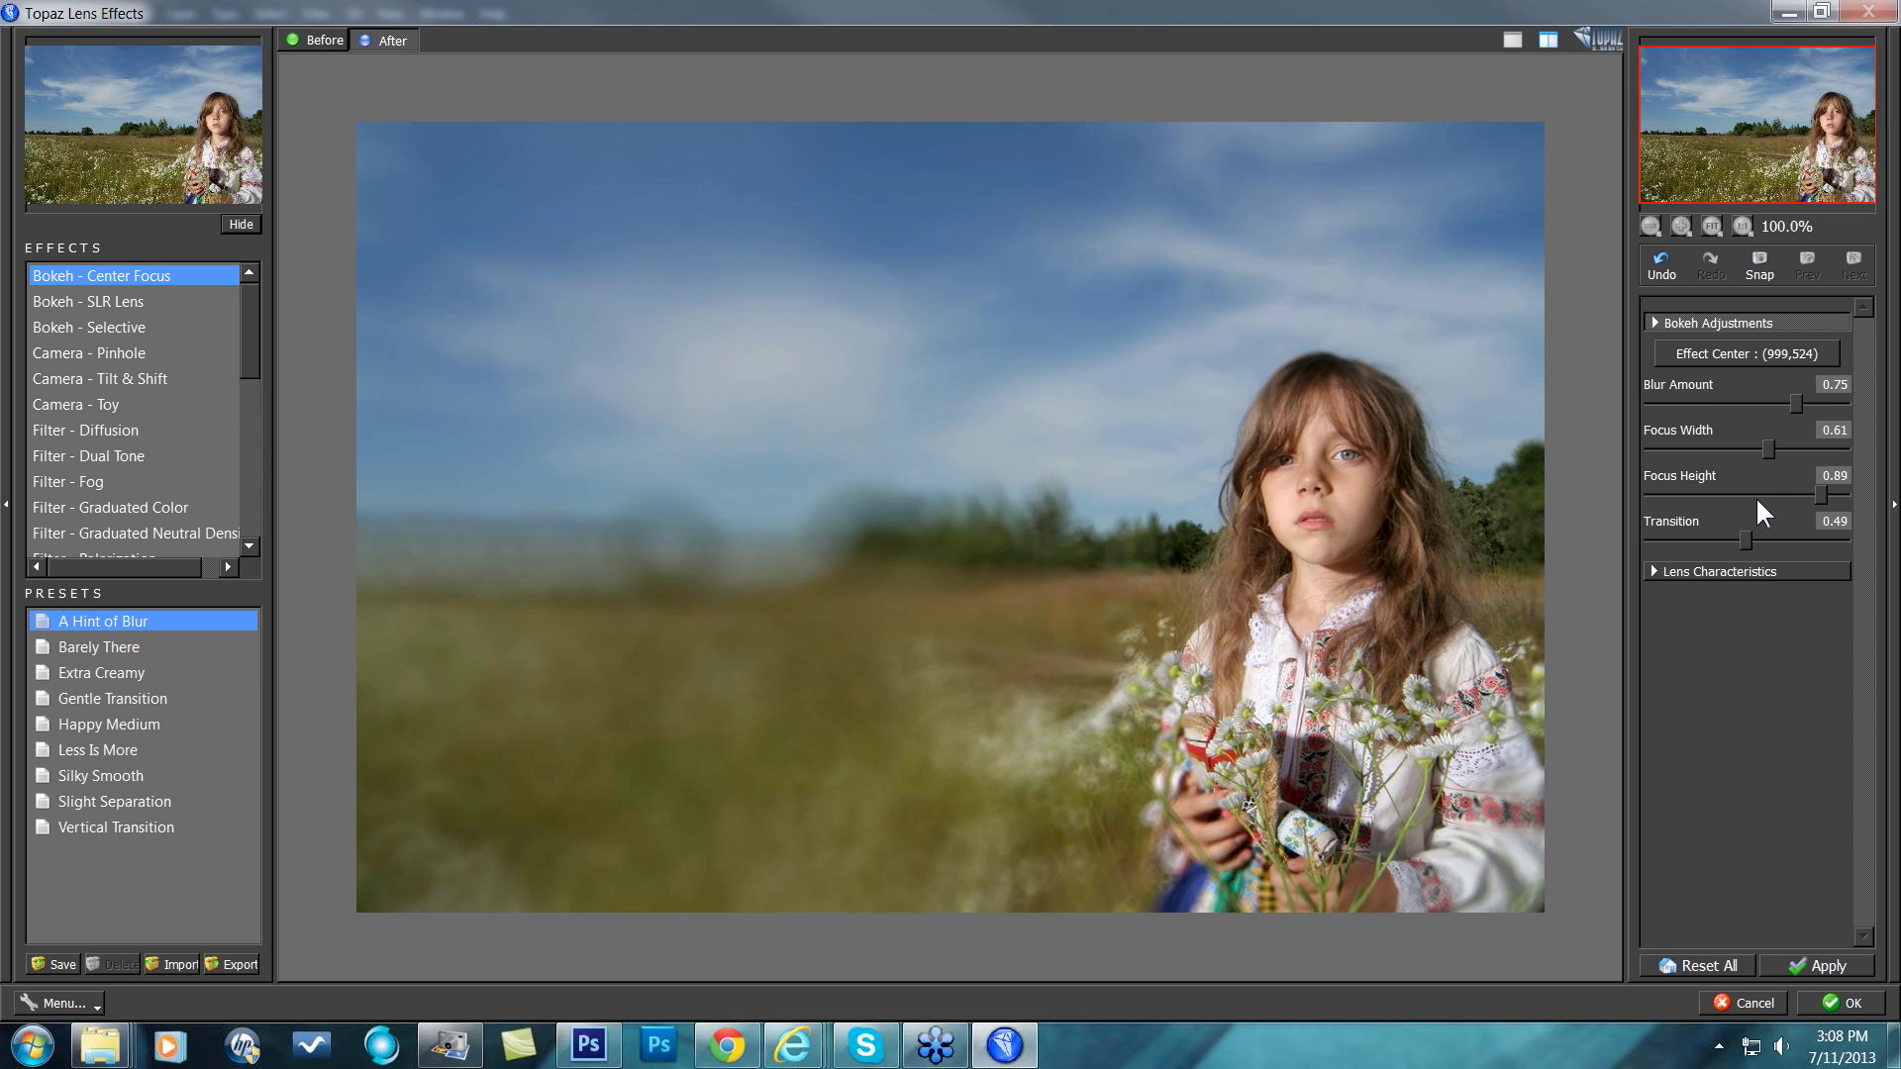
drag(1745, 536, 1643, 532)
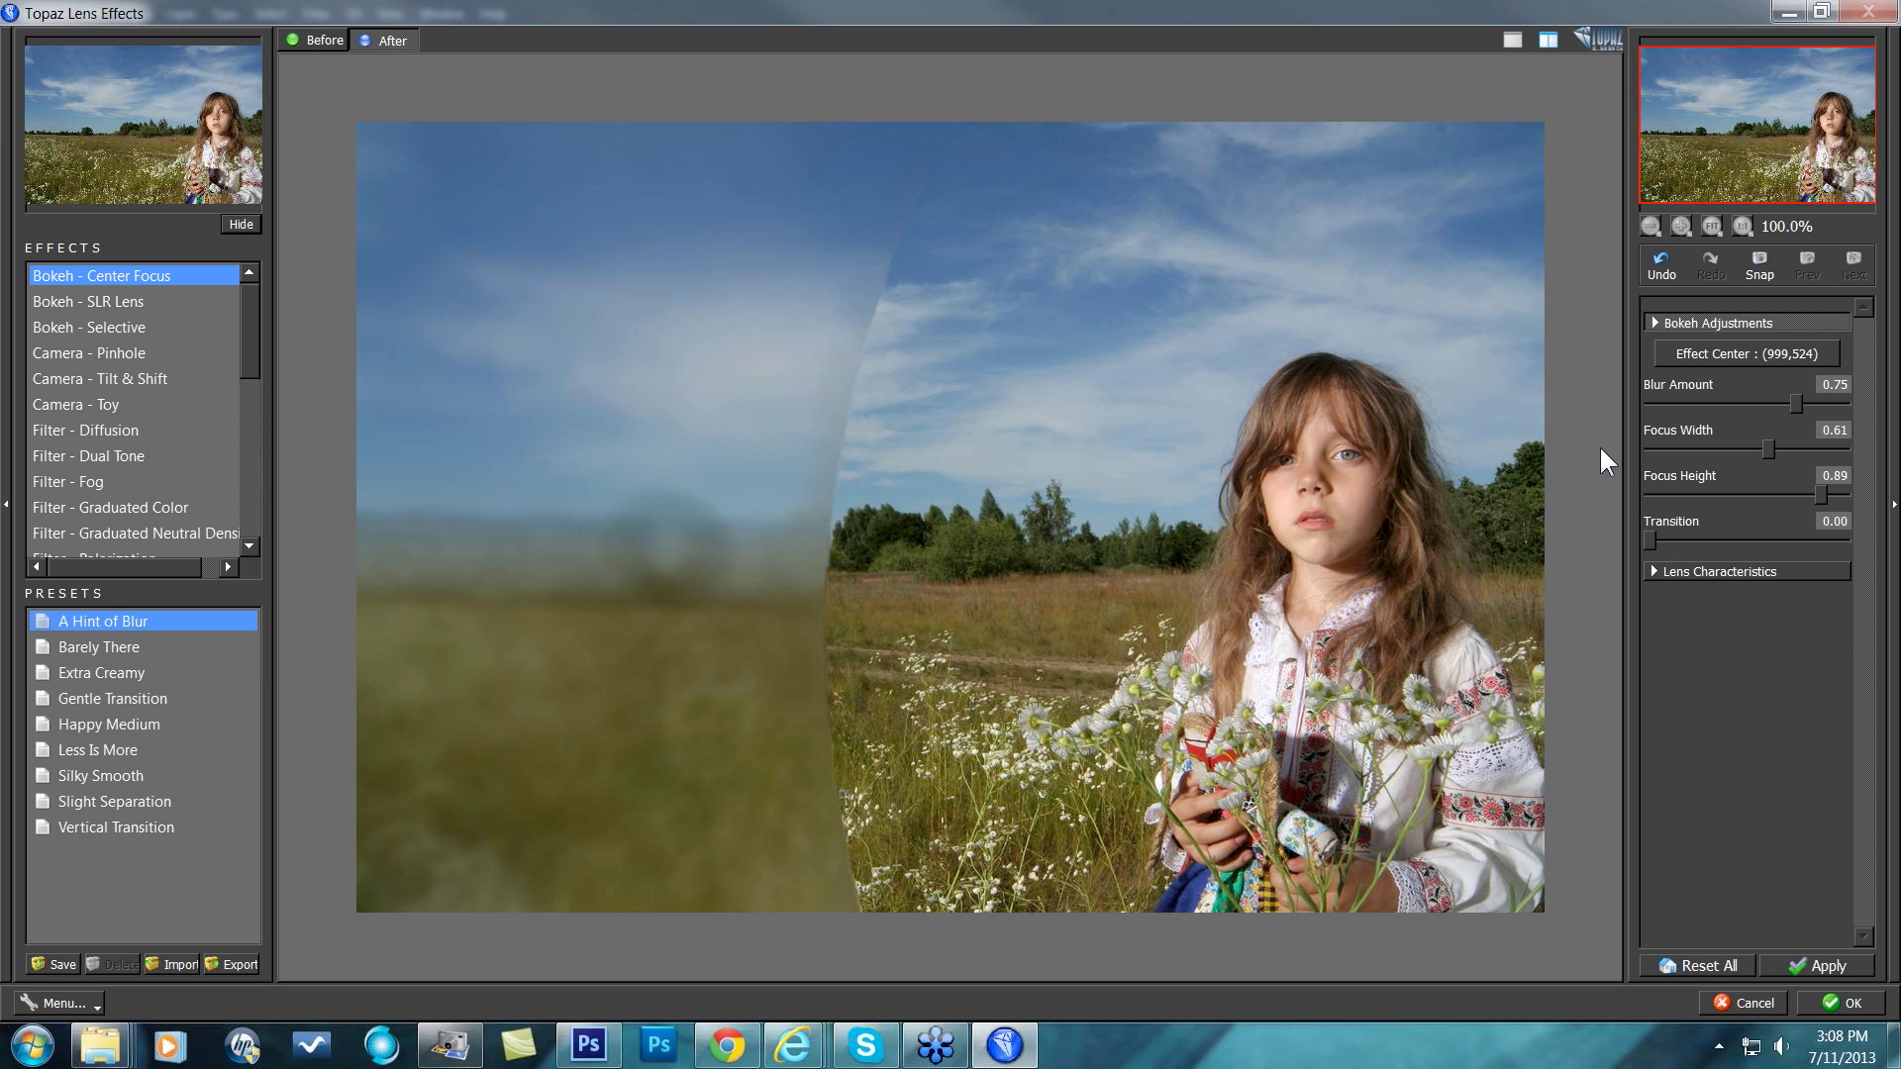
drag(1768, 448, 1733, 452)
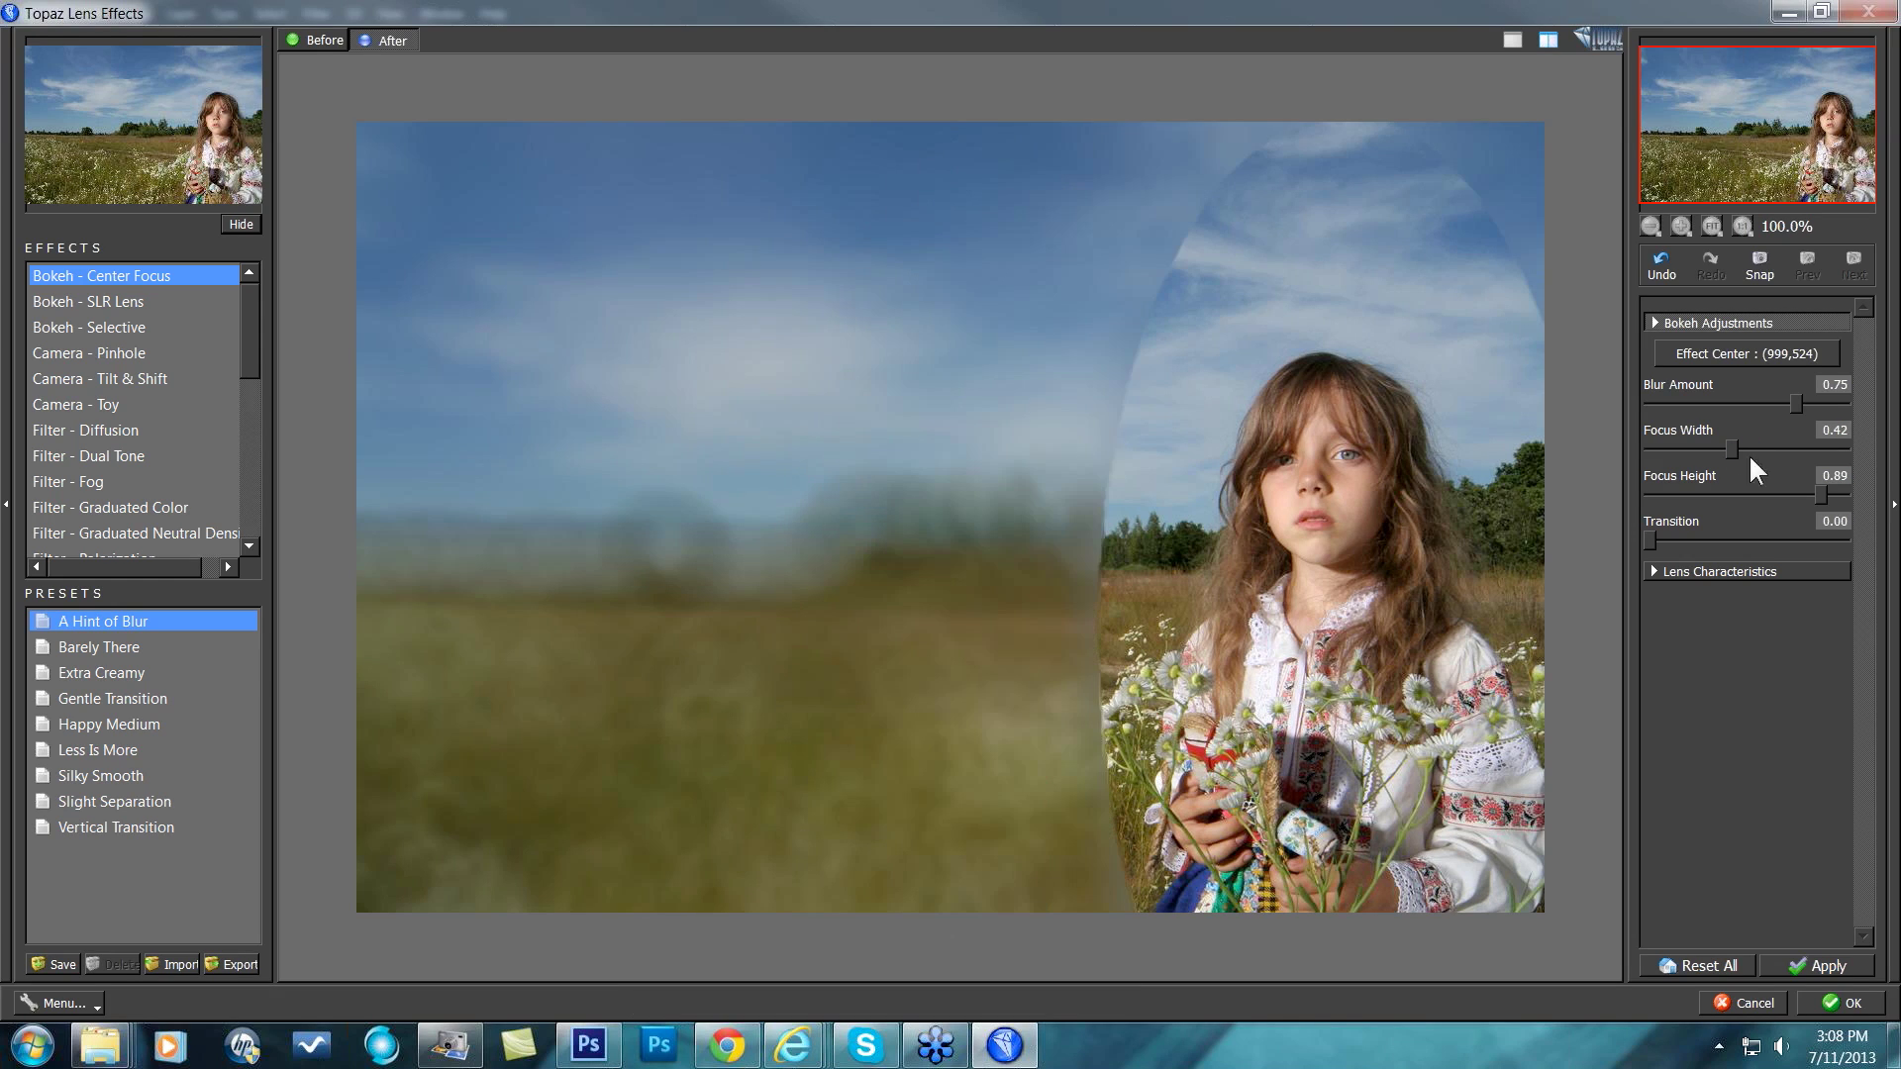
Refine the bokeh to Focus Width 0.38, Focus Height 0.61, Transition 0.23 and Blur Amount 0.17.
drag(1786, 492, 1723, 447)
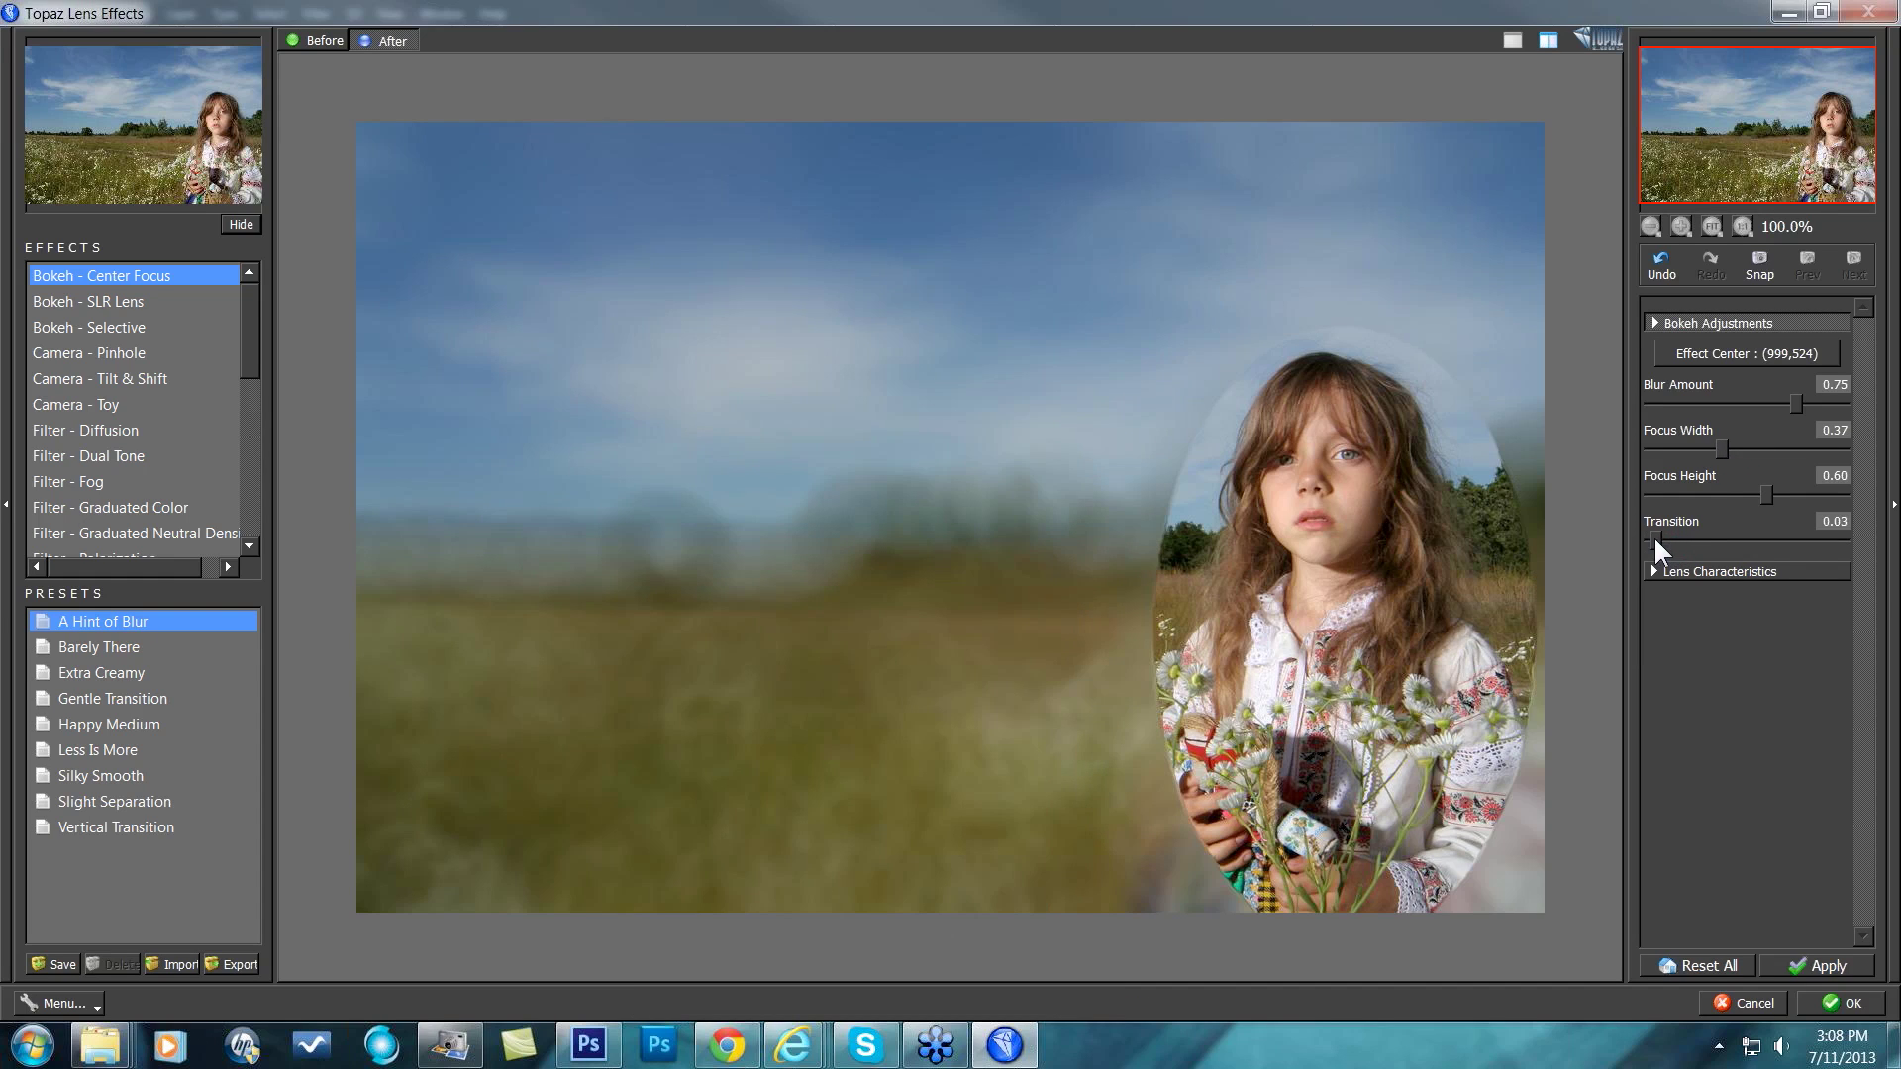
drag(1654, 537, 1673, 537)
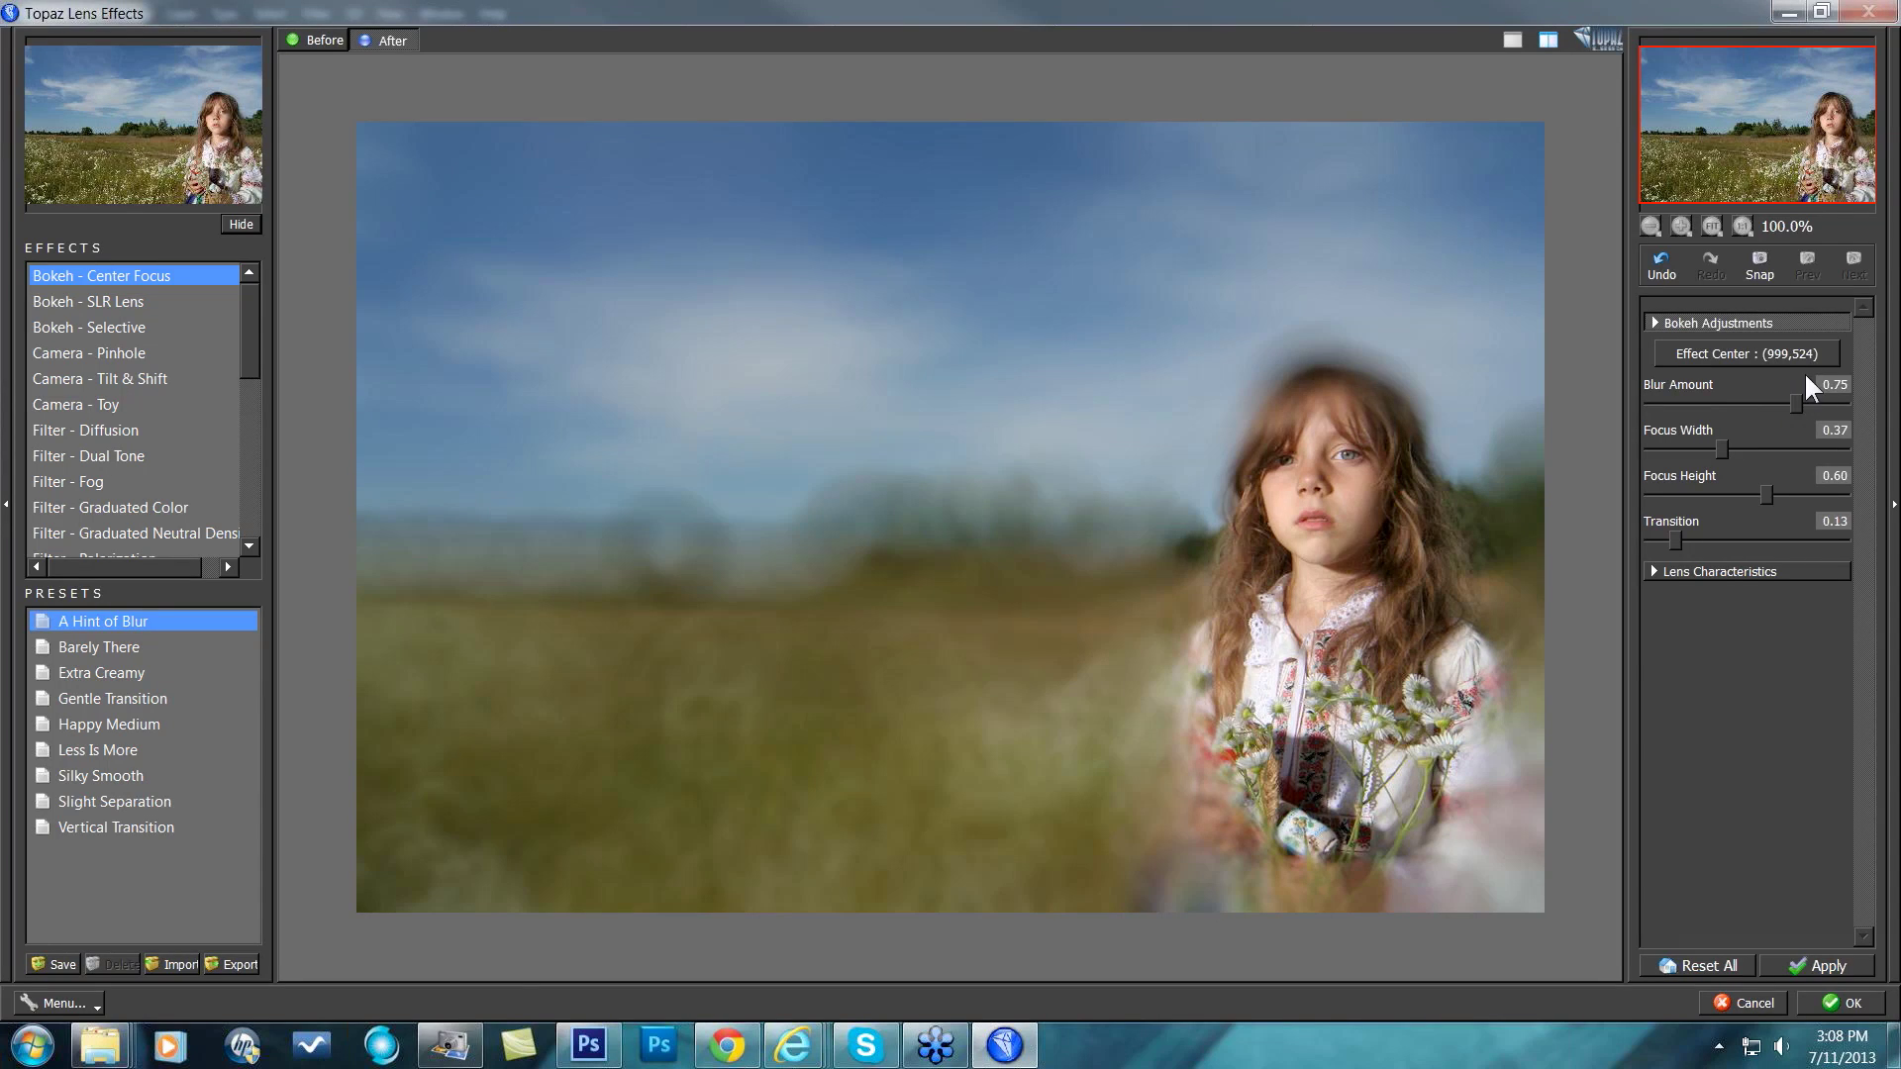
drag(1795, 398, 1696, 402)
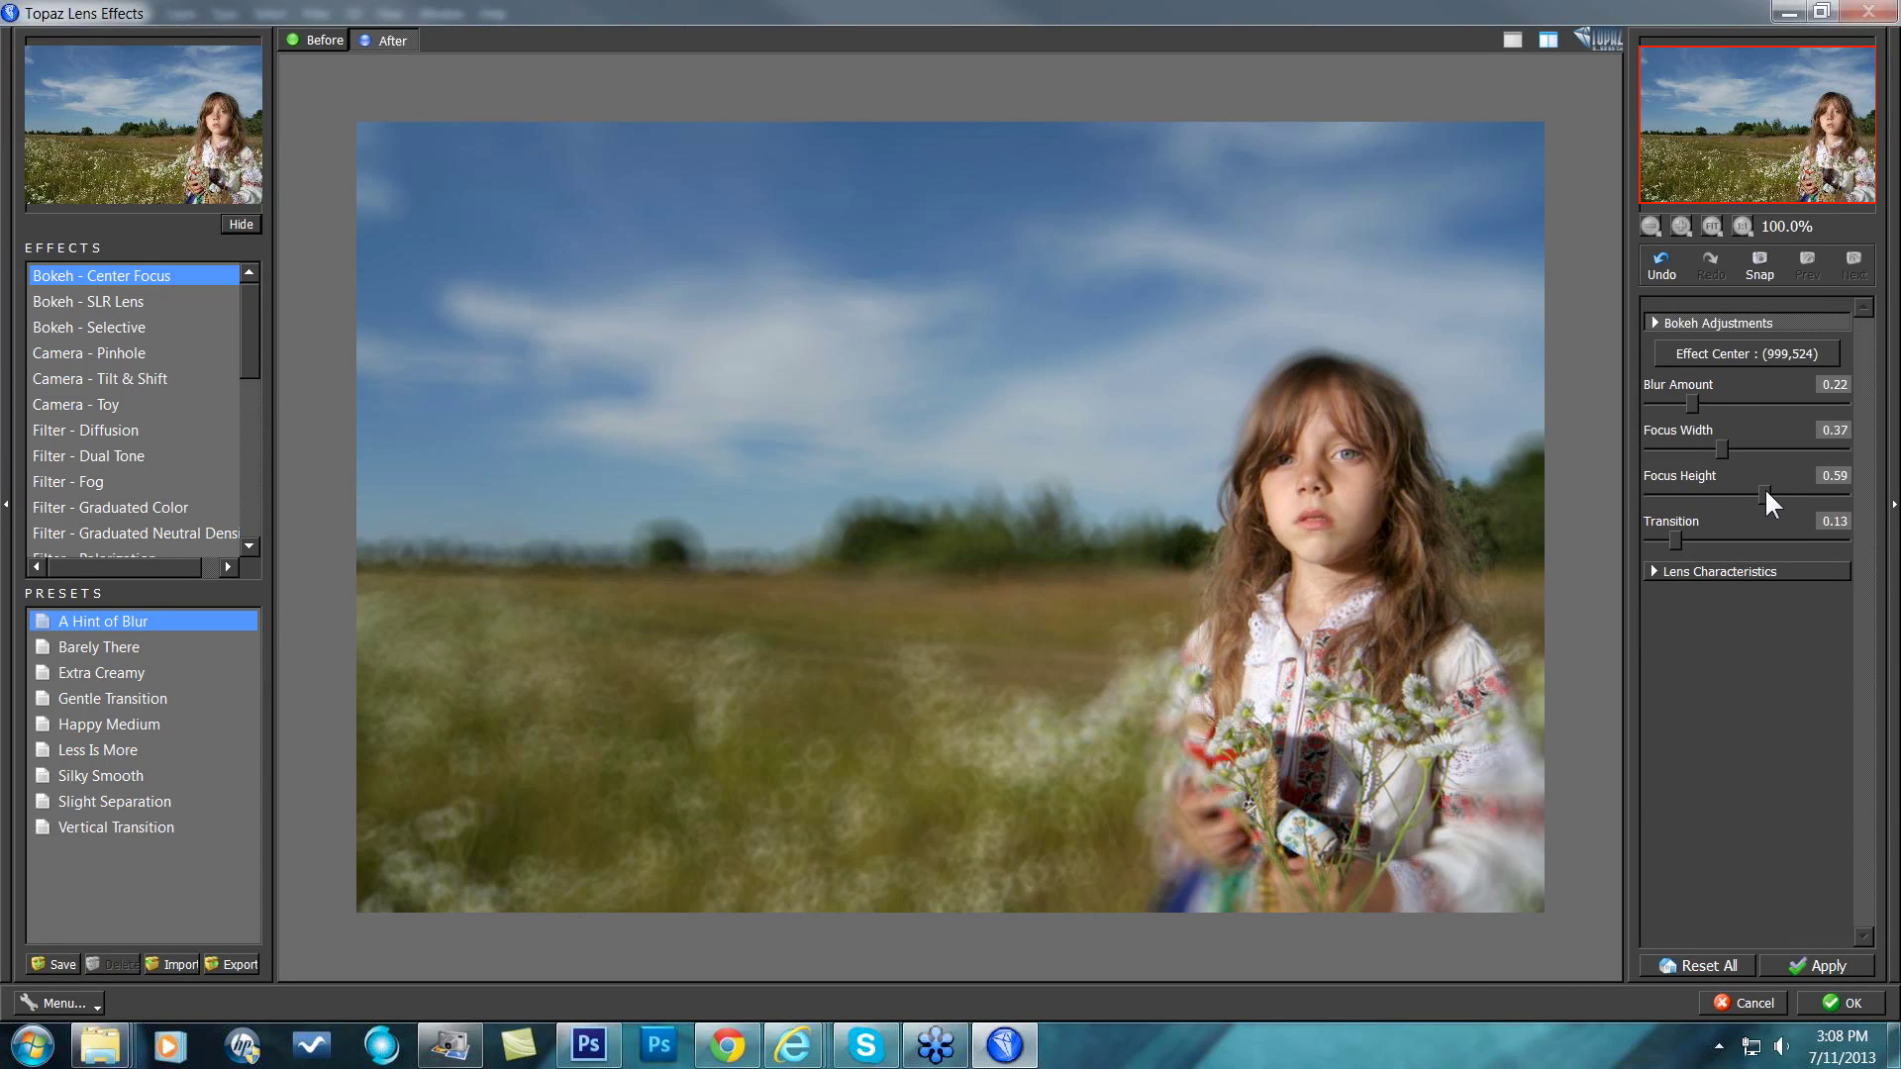
drag(1765, 487, 1768, 485)
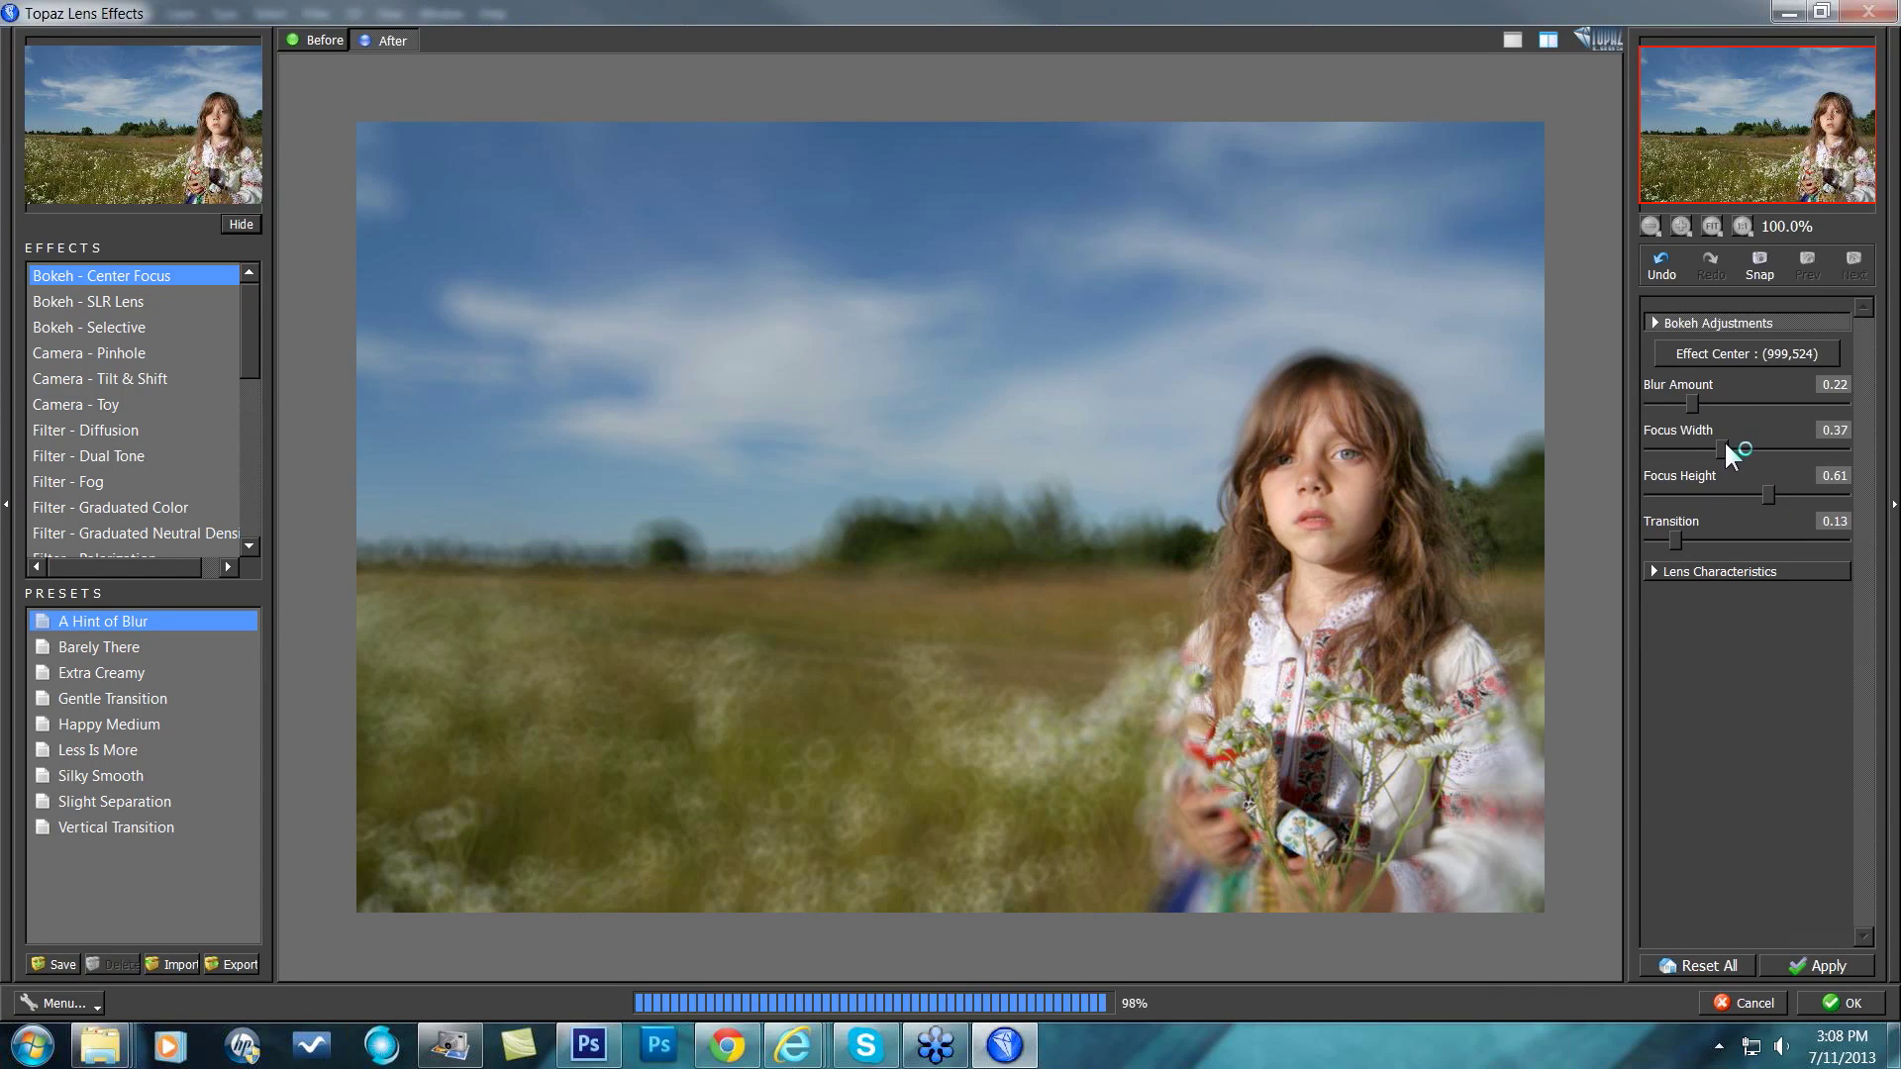
drag(1723, 448, 1729, 448)
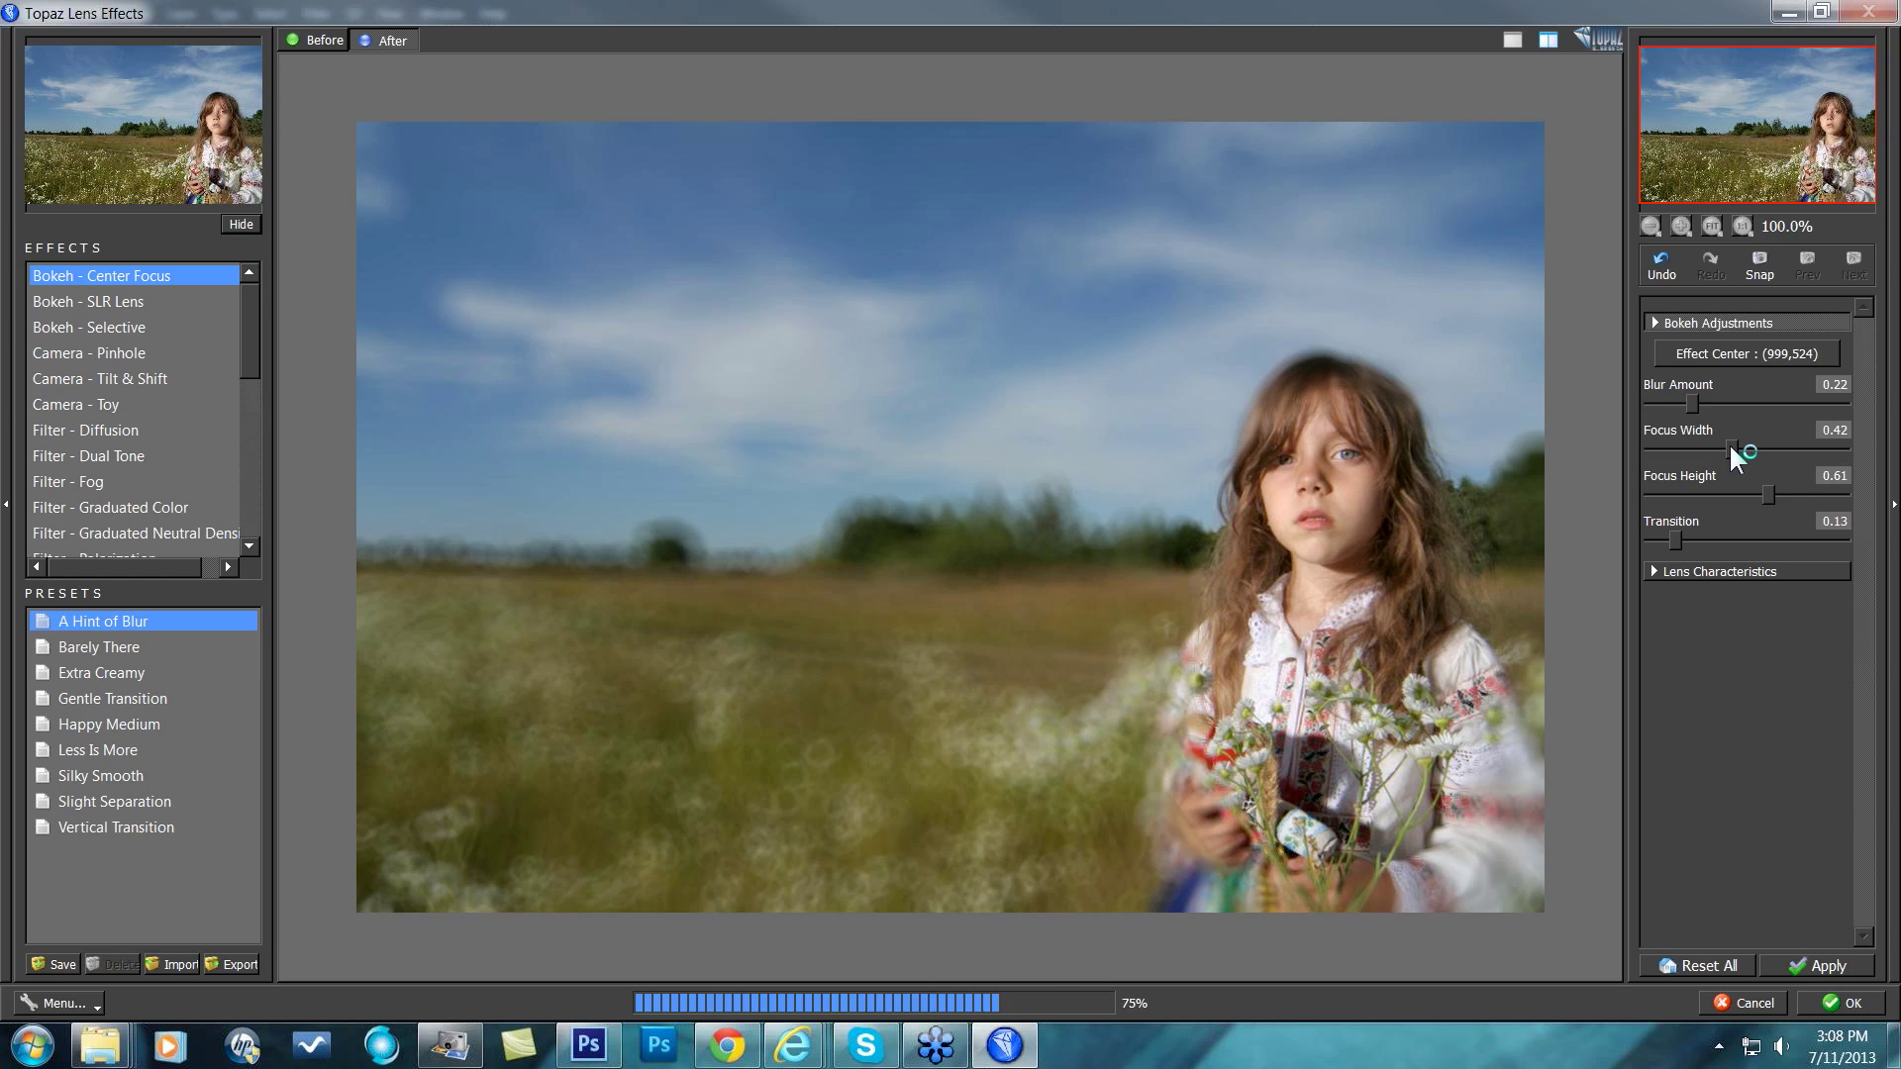
drag(1727, 441, 1721, 442)
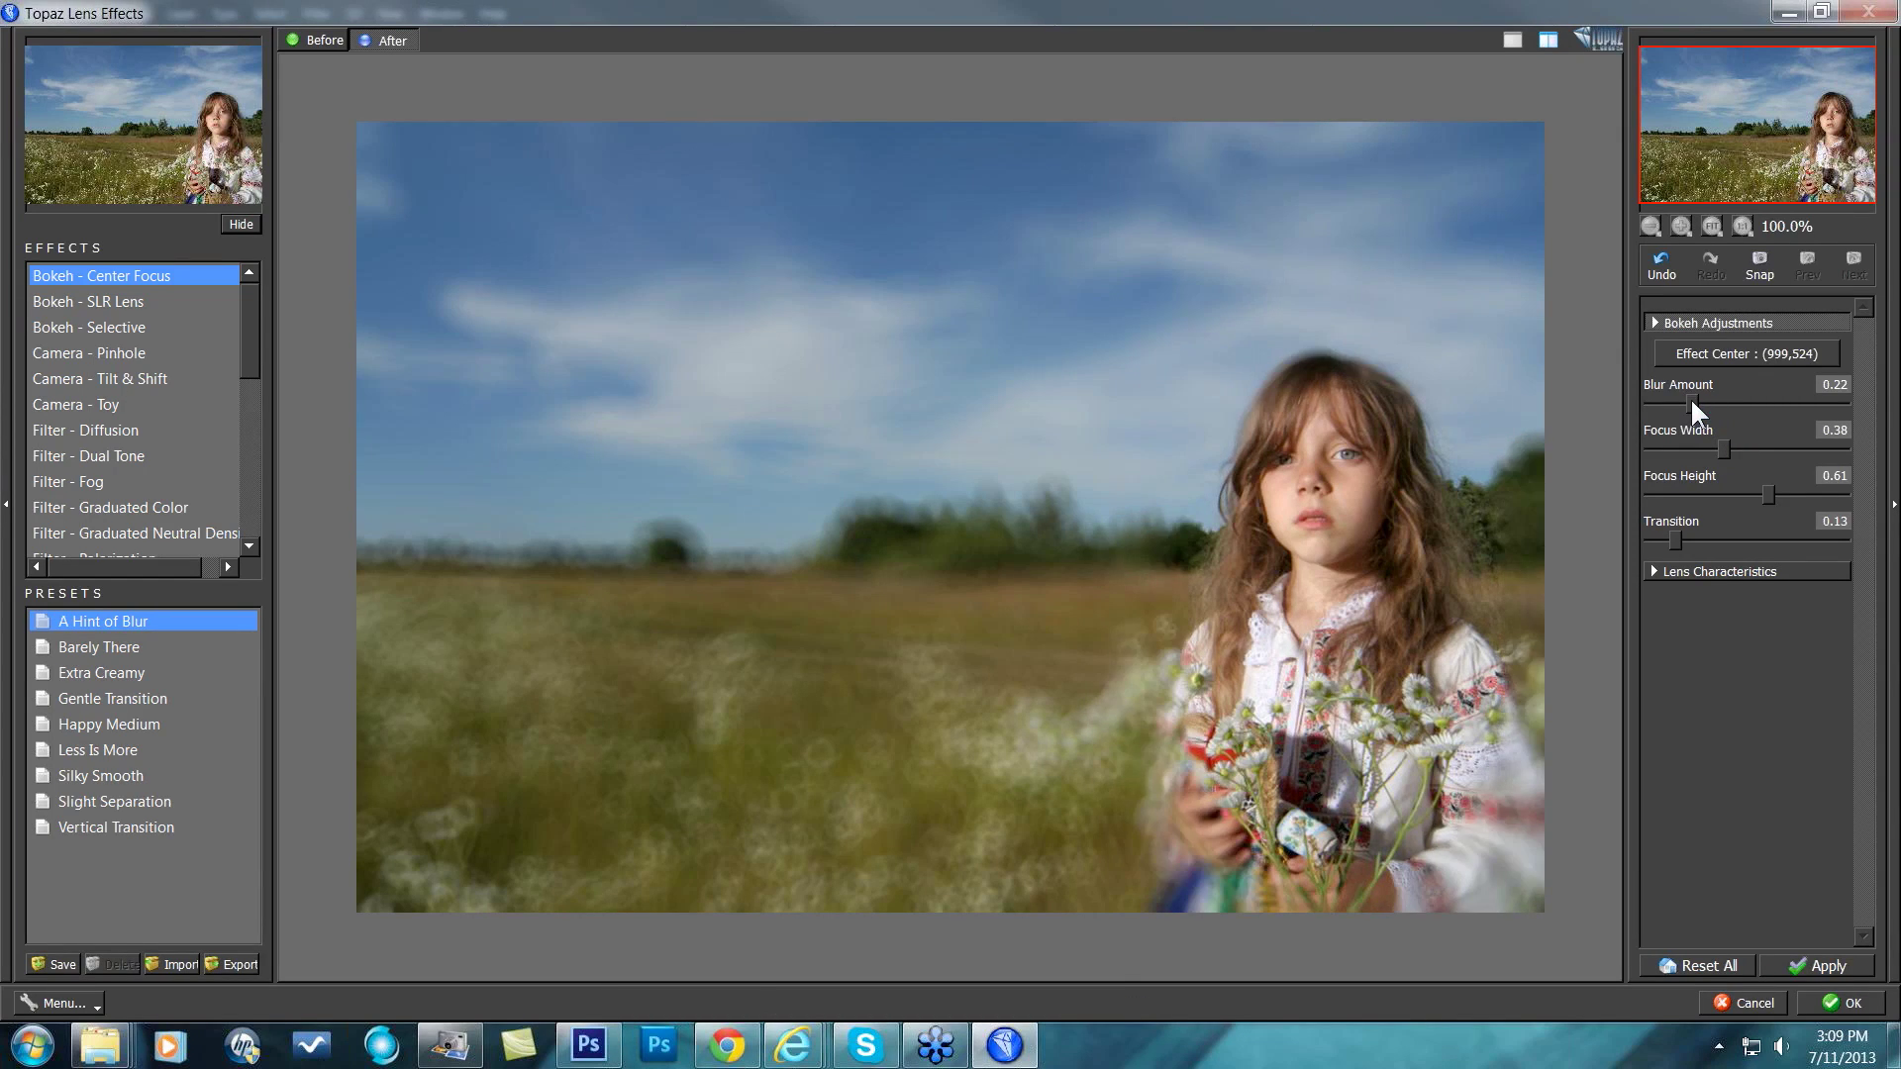
drag(1690, 396, 1684, 396)
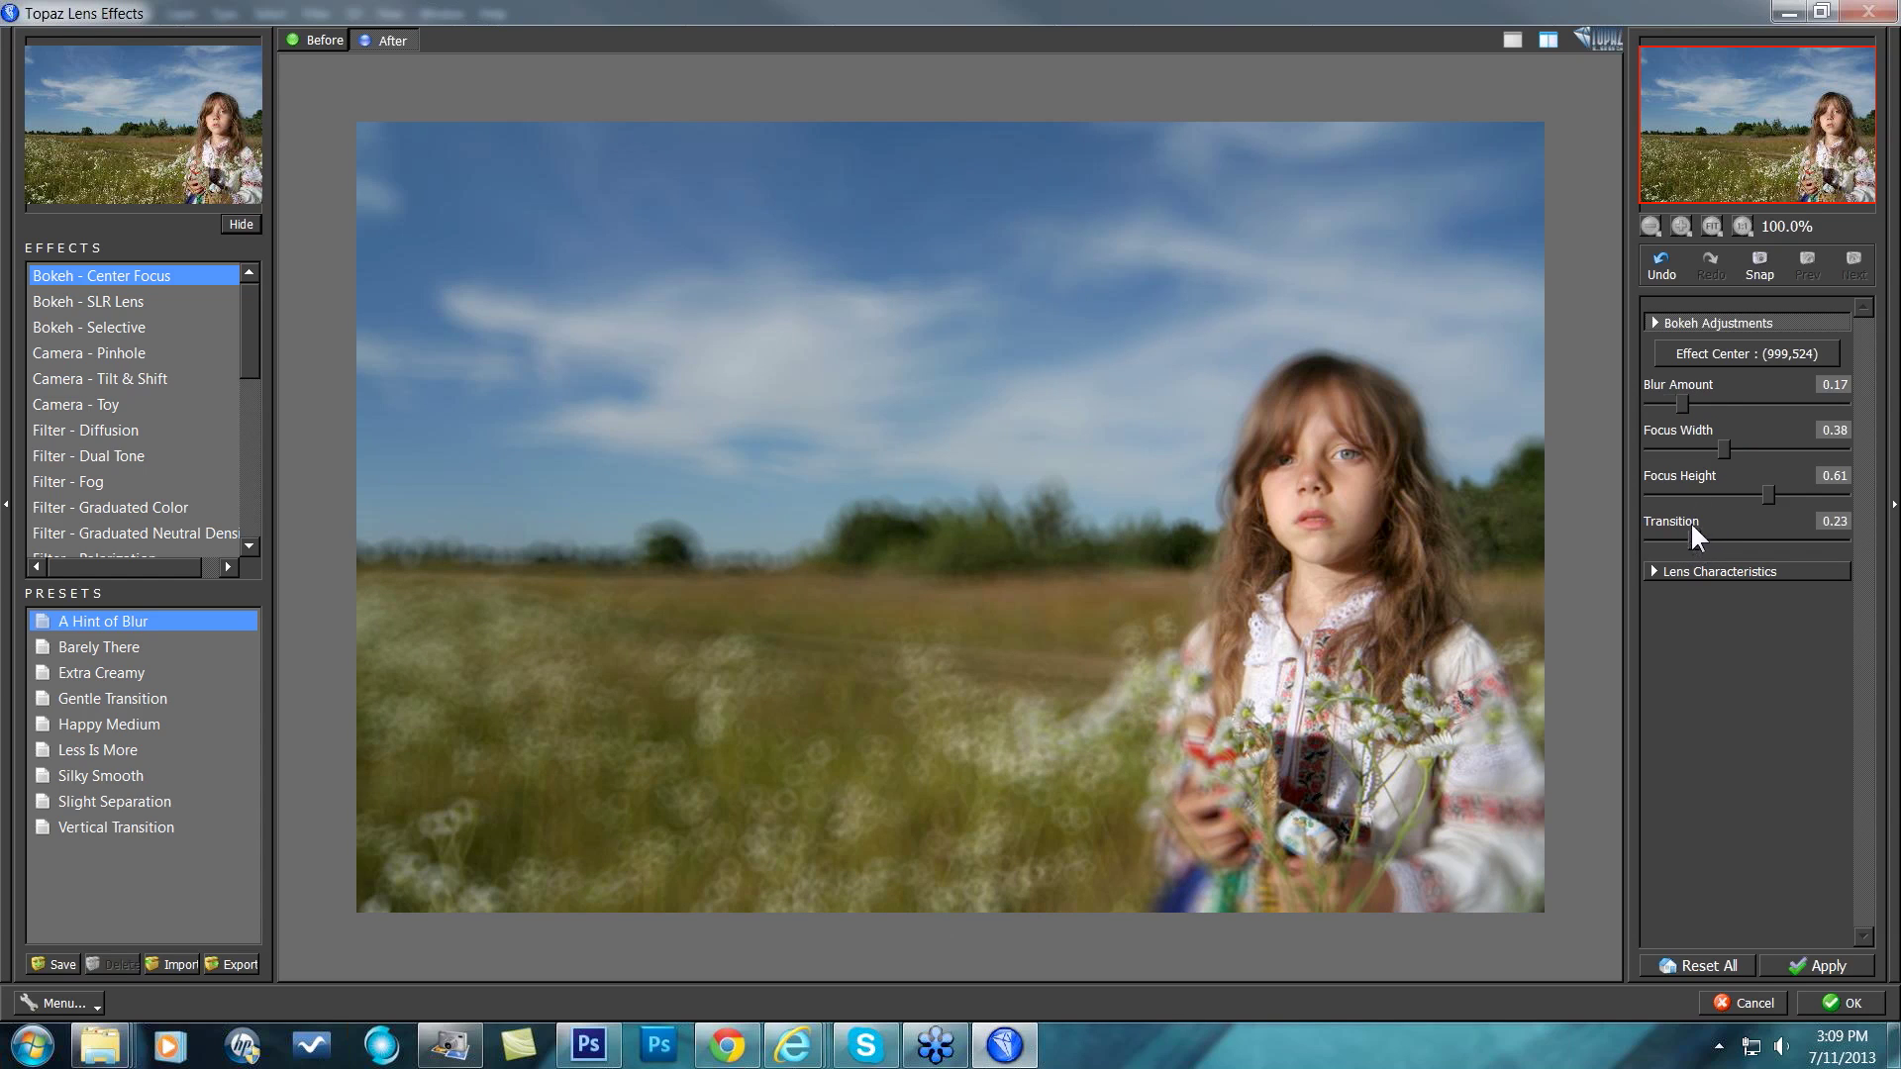
scroll(1687, 406, down, 2)
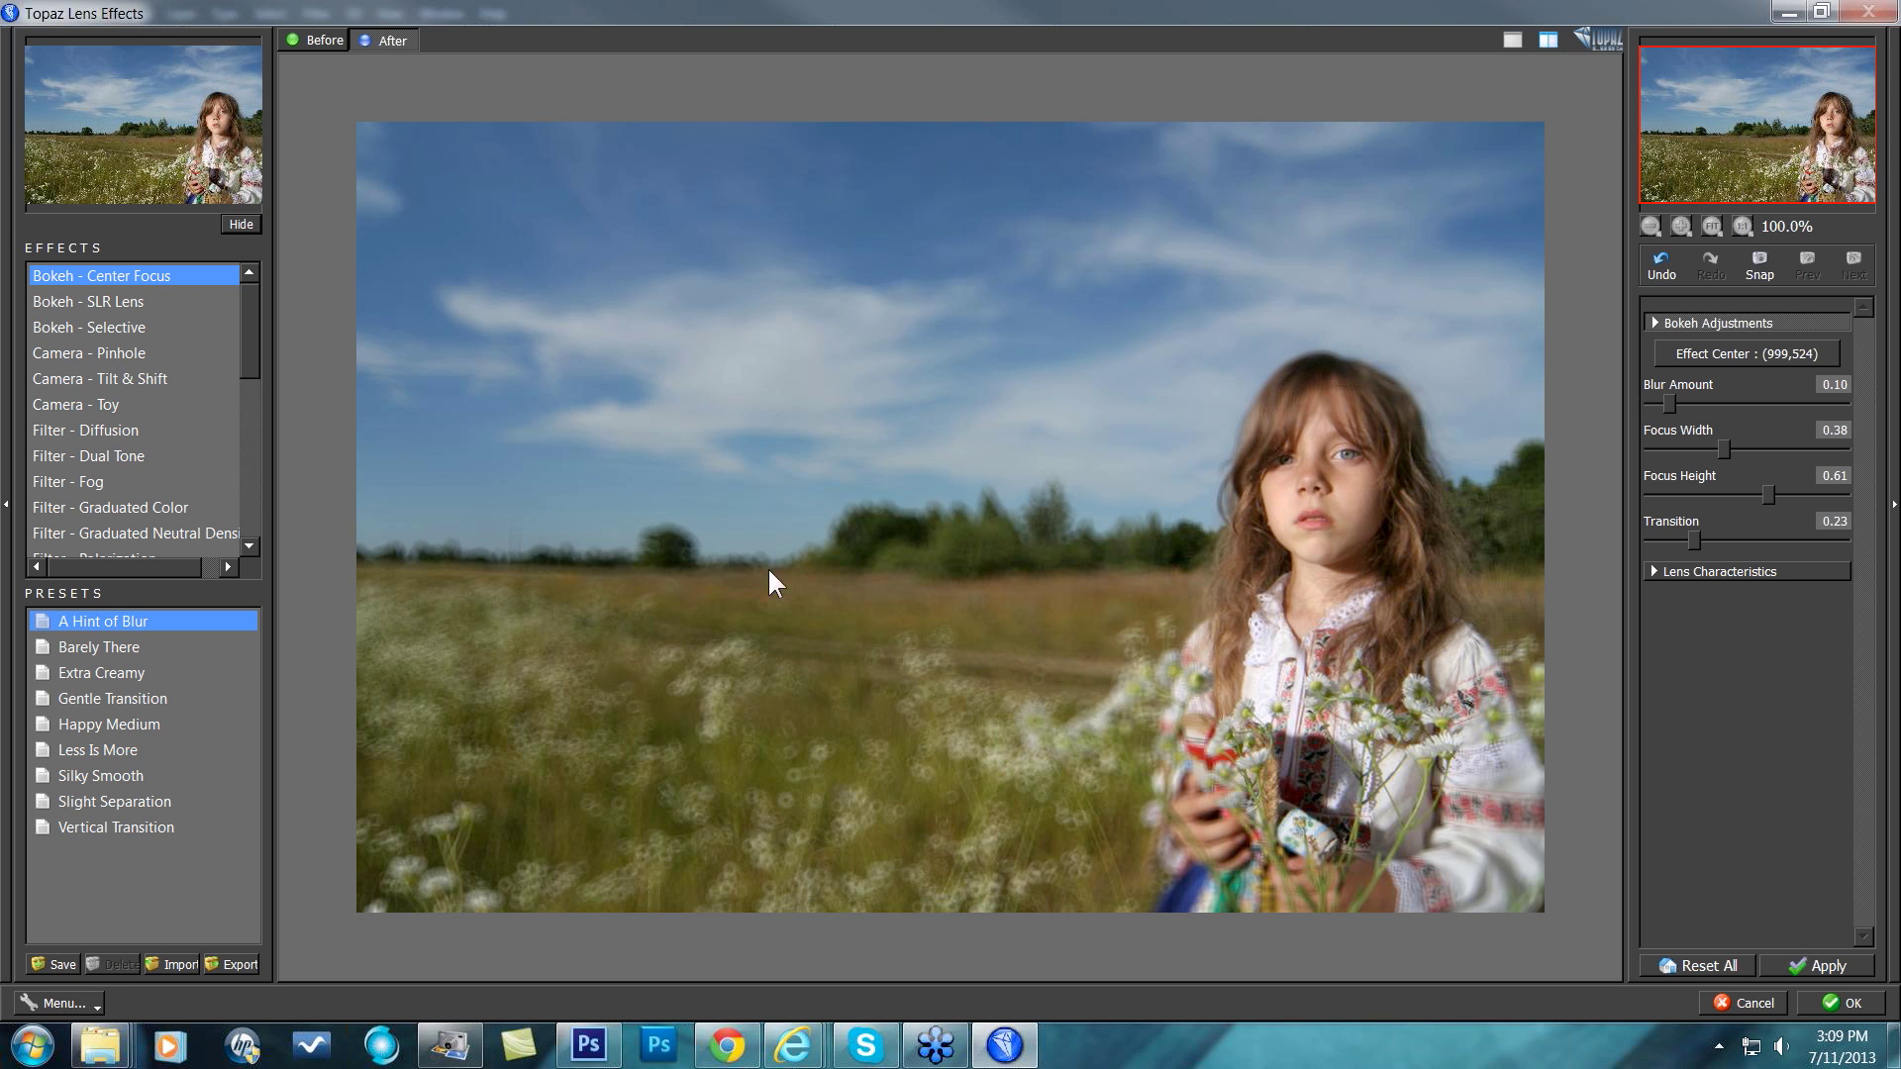
Compare the blurred preview with the original photo, then cancel the lens effect unapplied.
click(1110, 674)
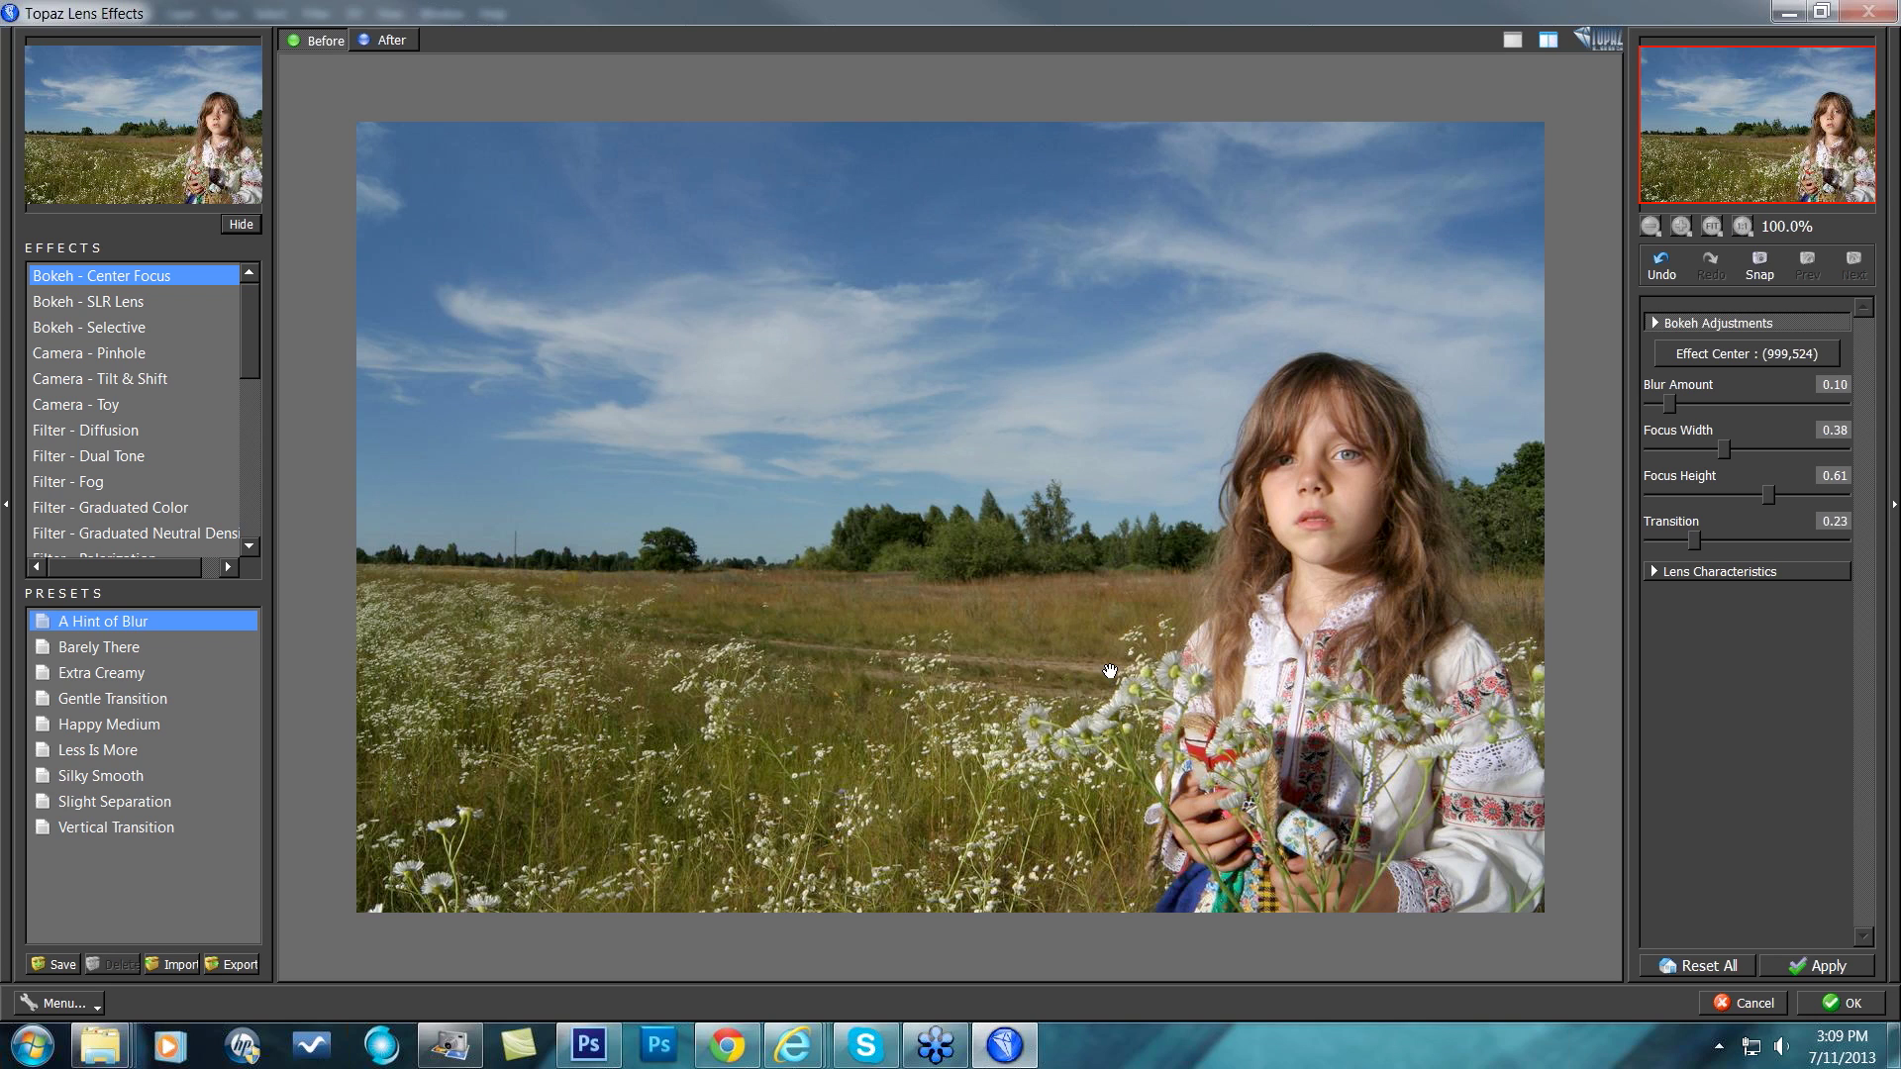
drag(1110, 673, 1110, 672)
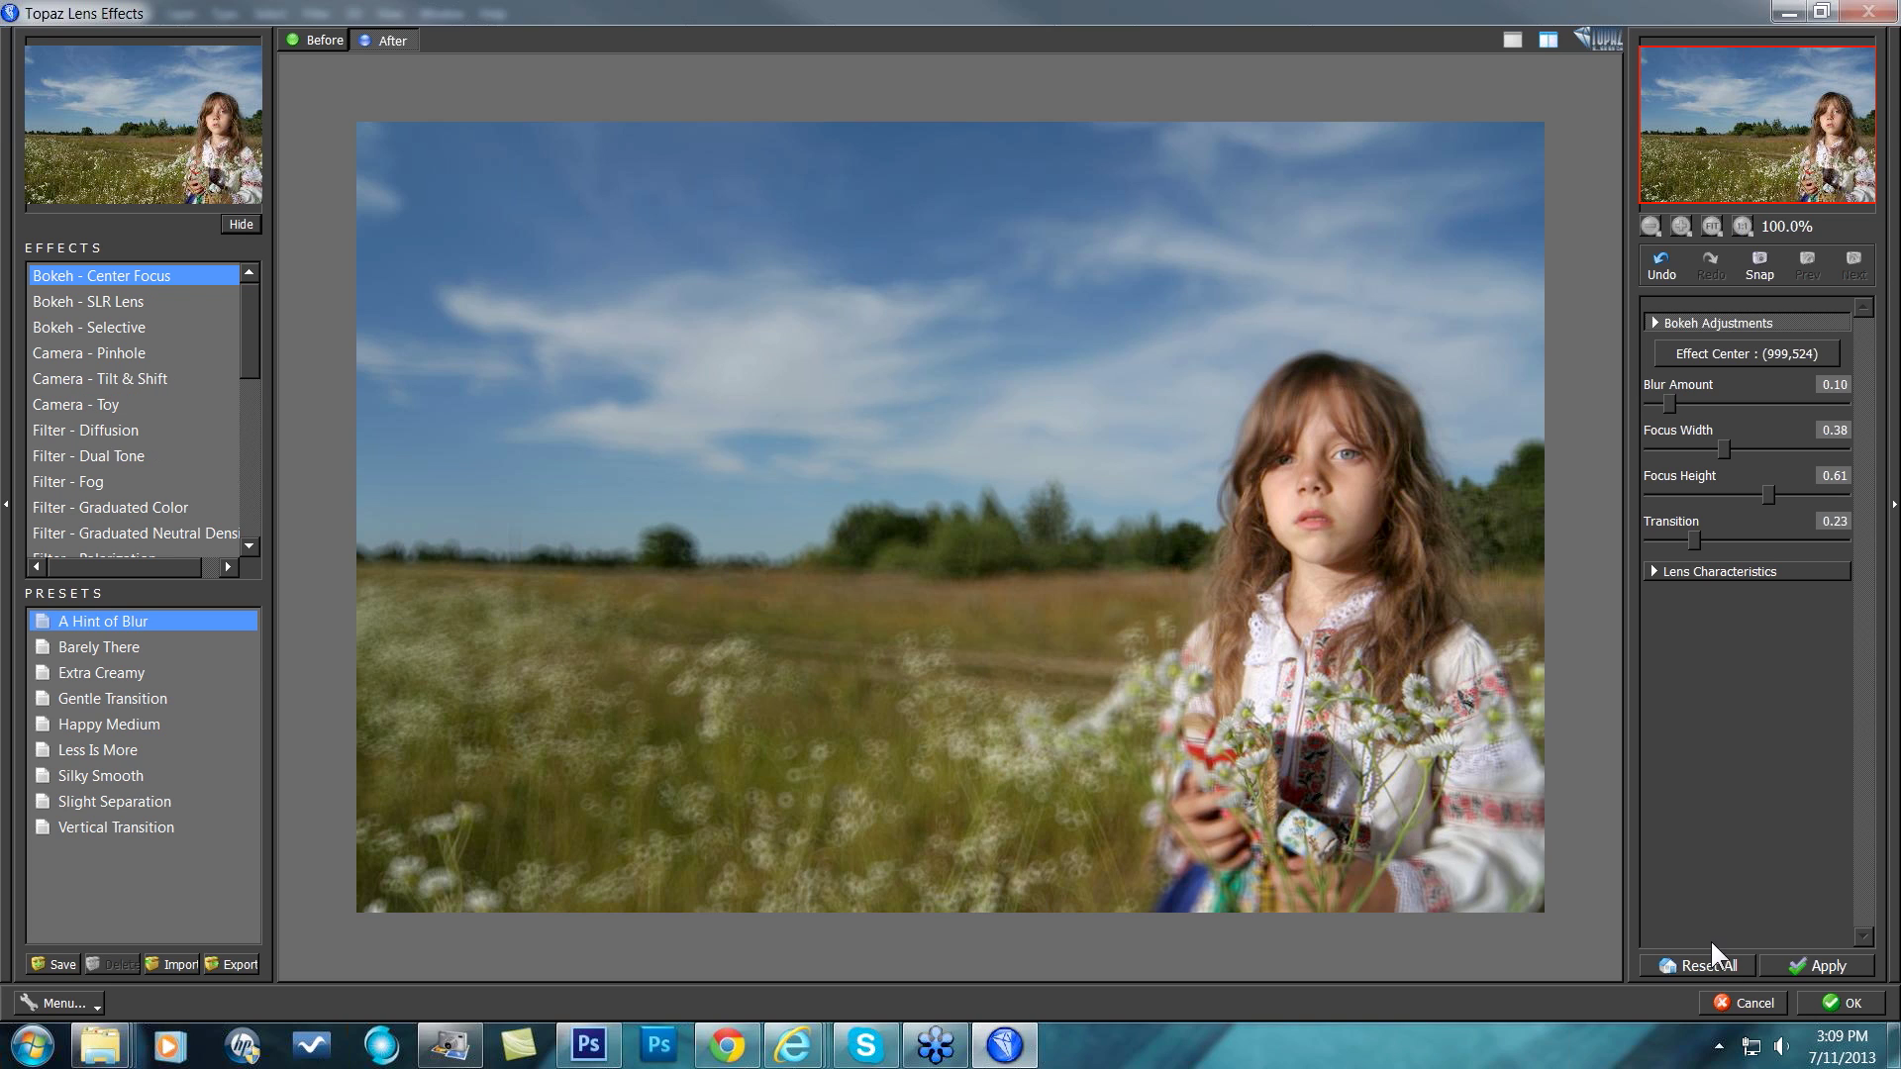
click(1749, 1004)
click(54, 13)
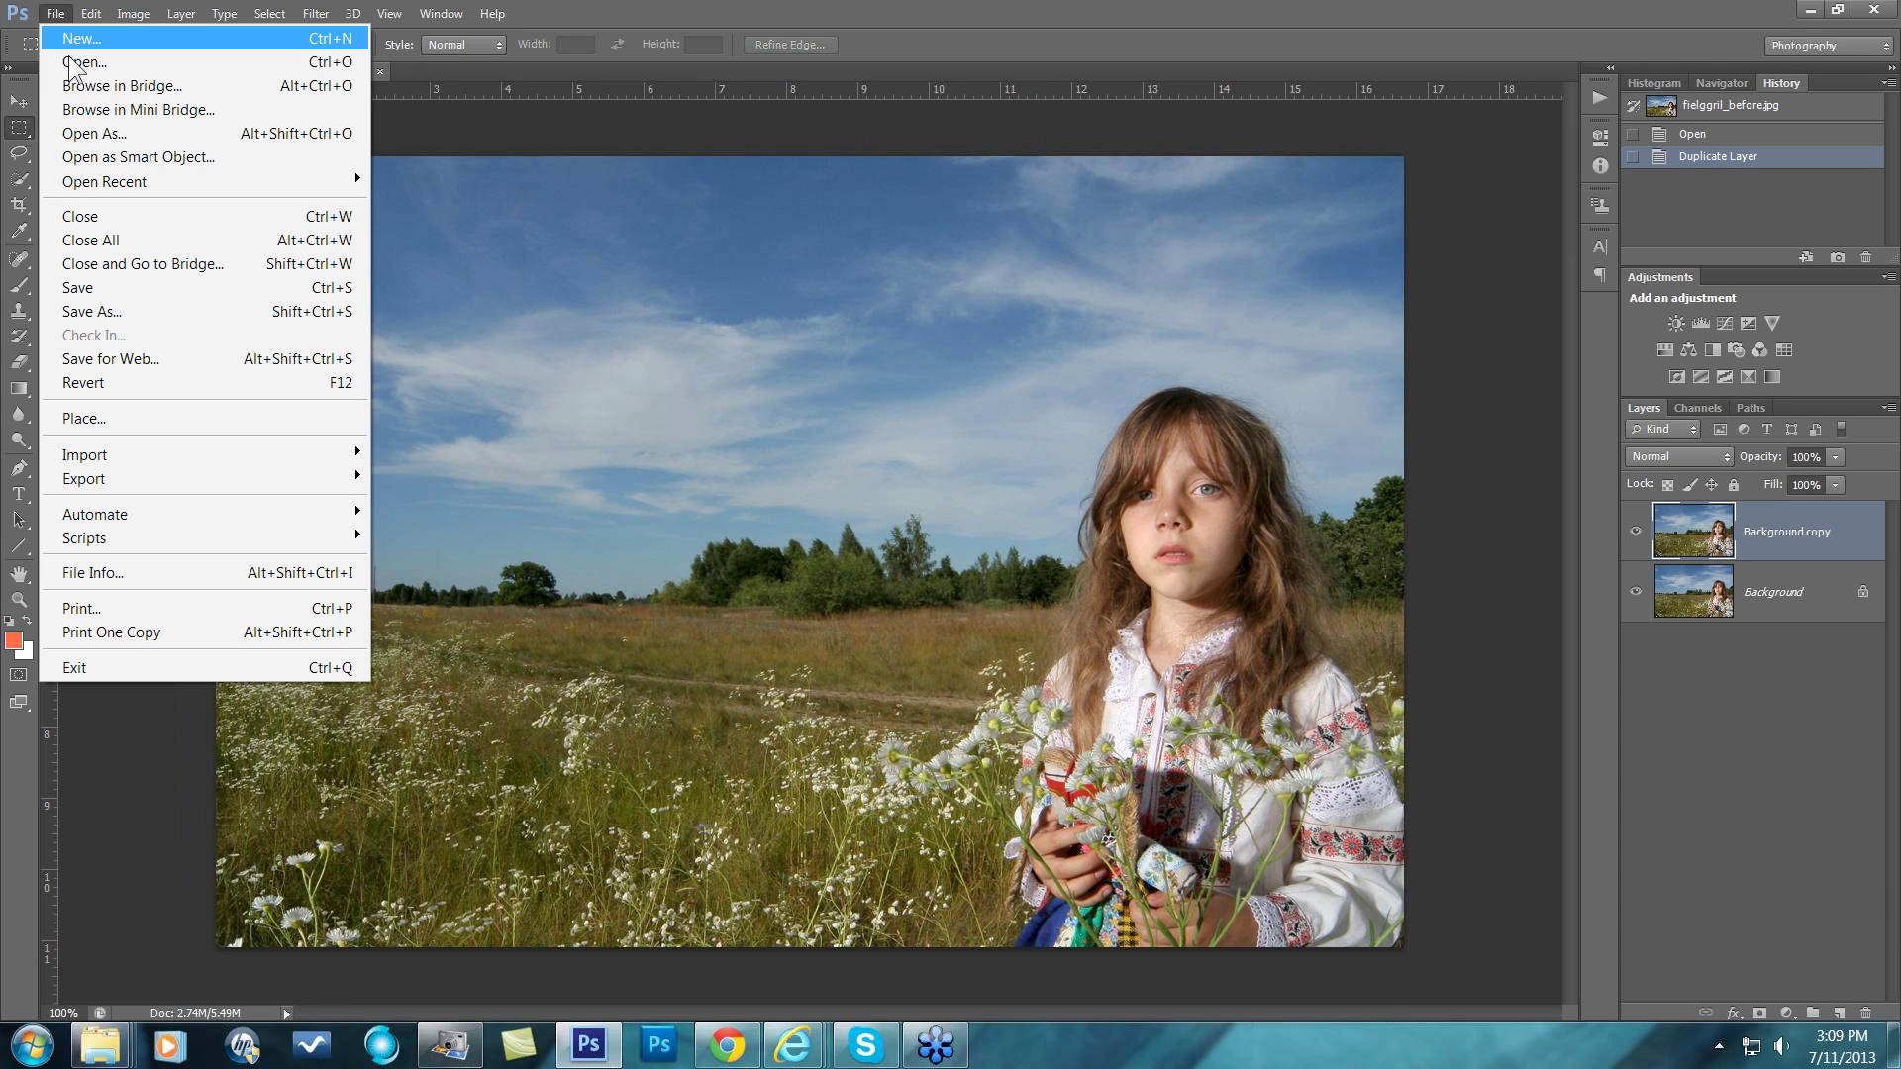
Open treehouse.psd from the tiltshift Images folder.
mouse_move(79, 171)
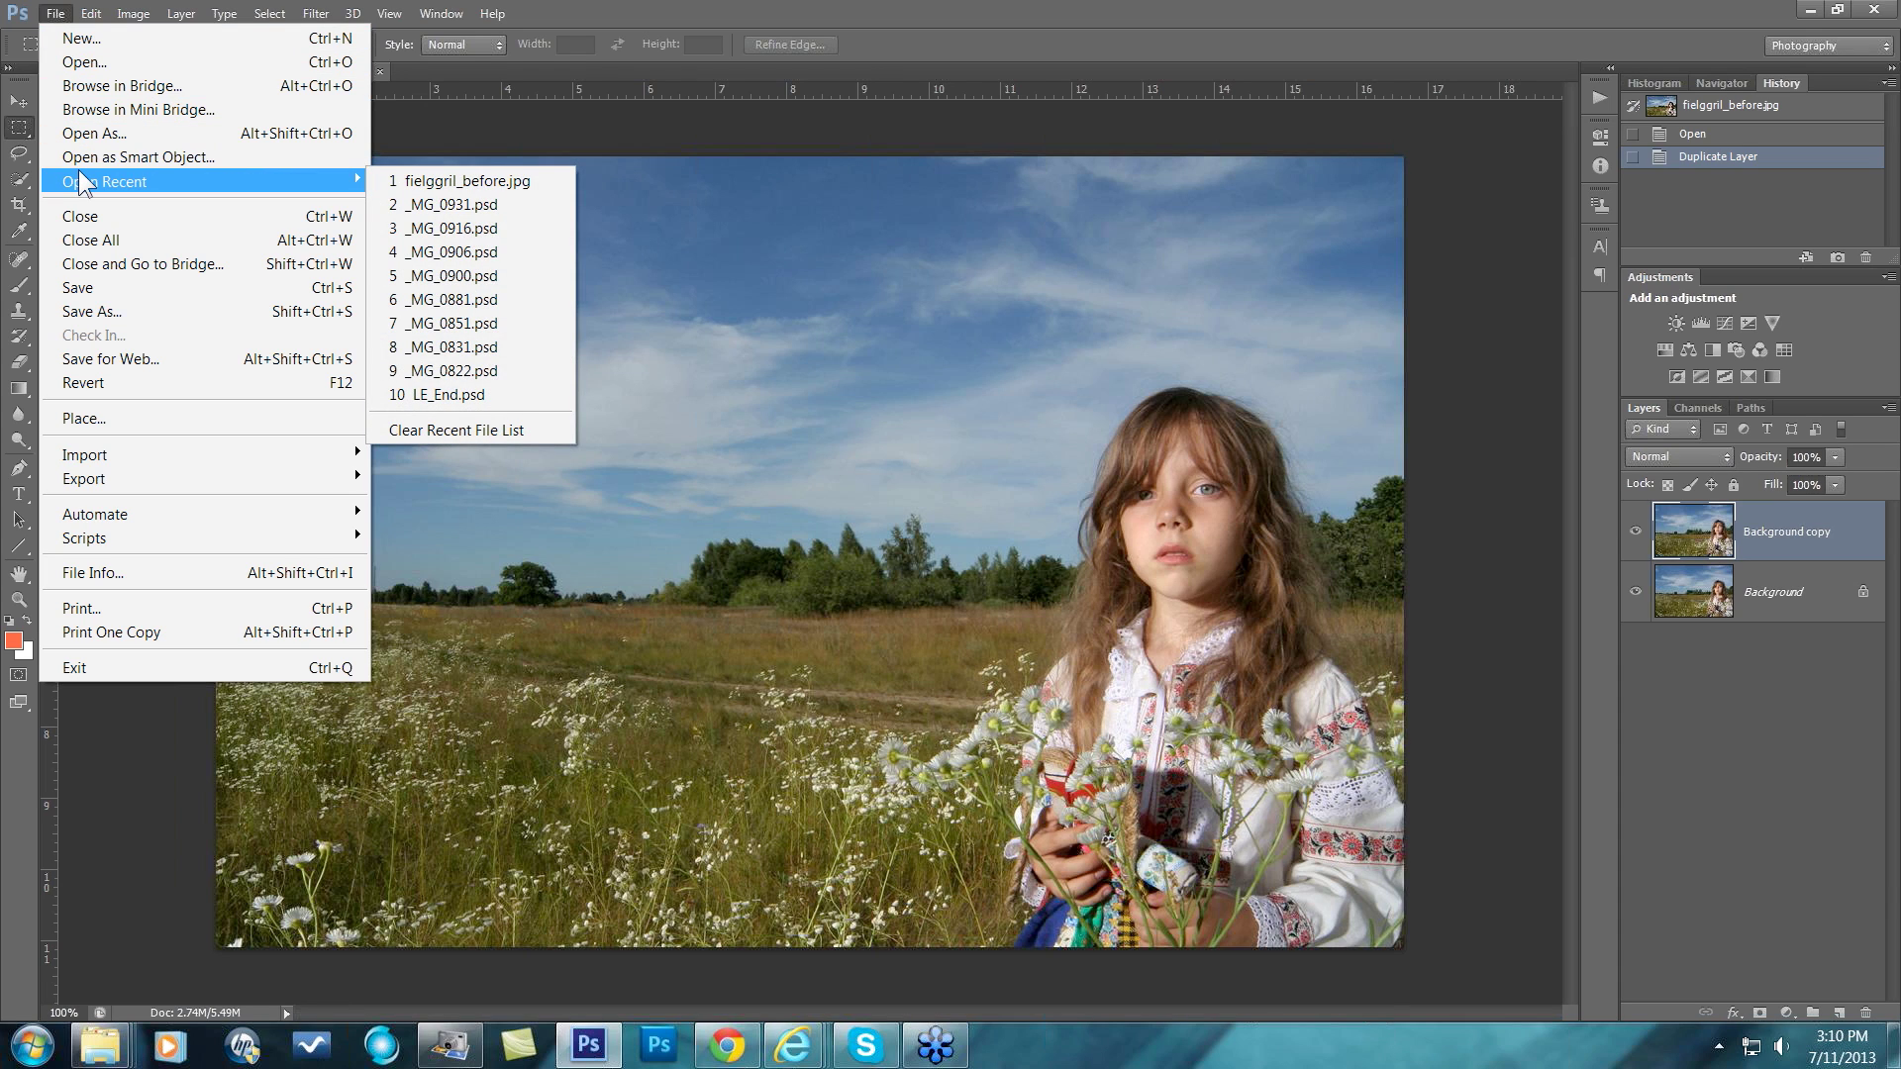
click(69, 53)
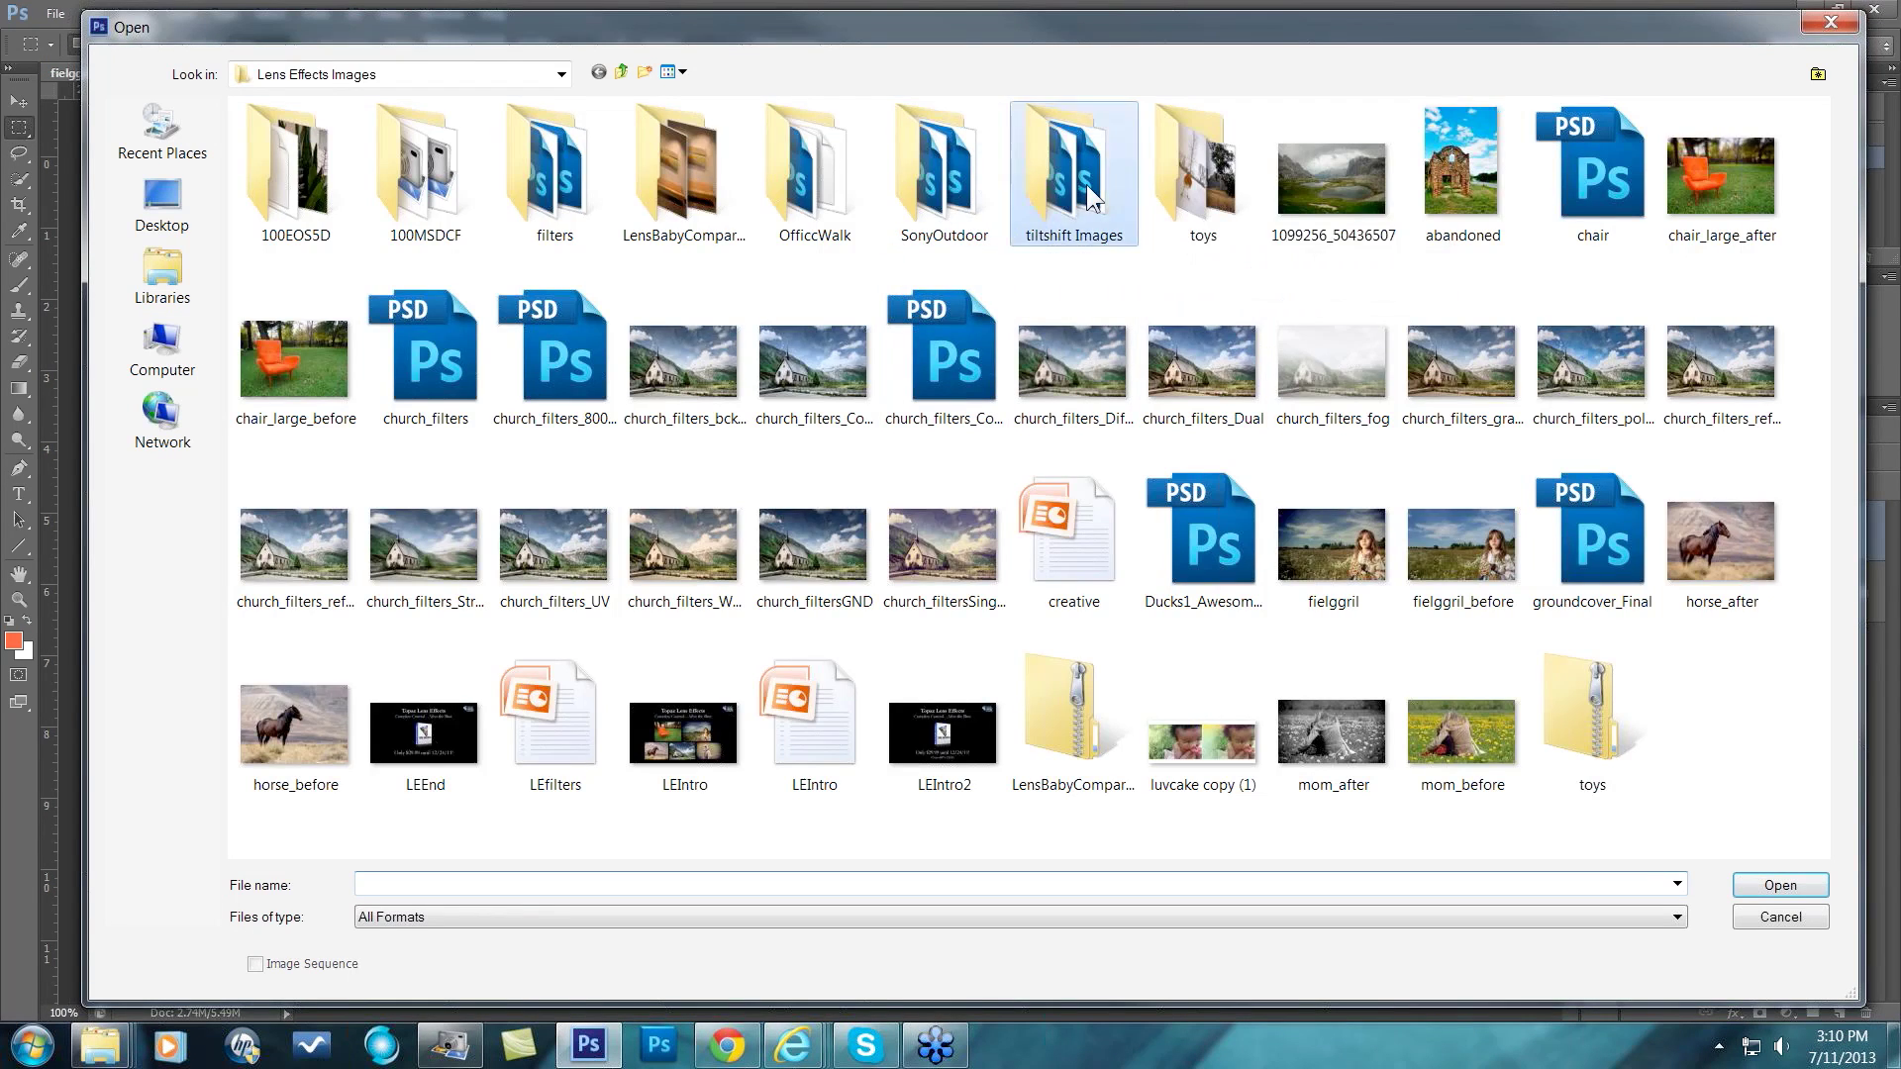
double_click(1085, 184)
click(1458, 396)
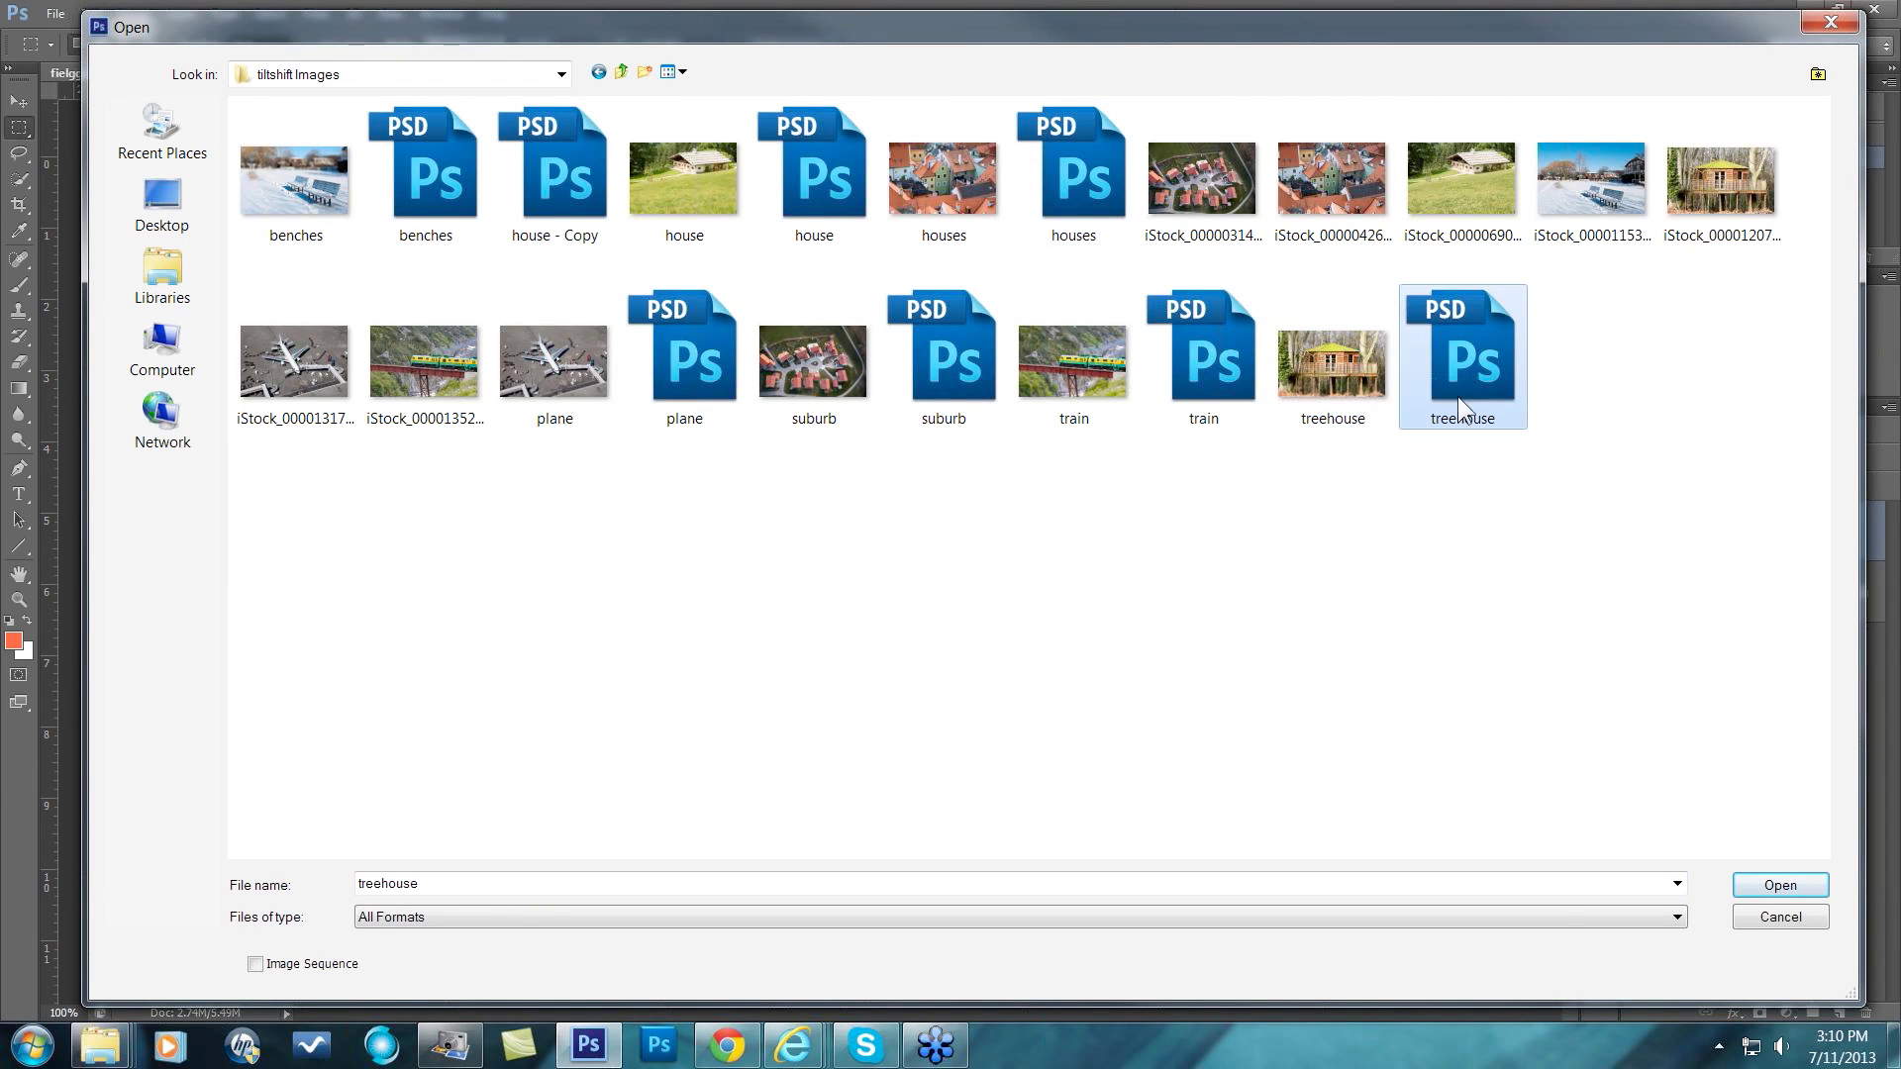
click(1783, 884)
click(1782, 884)
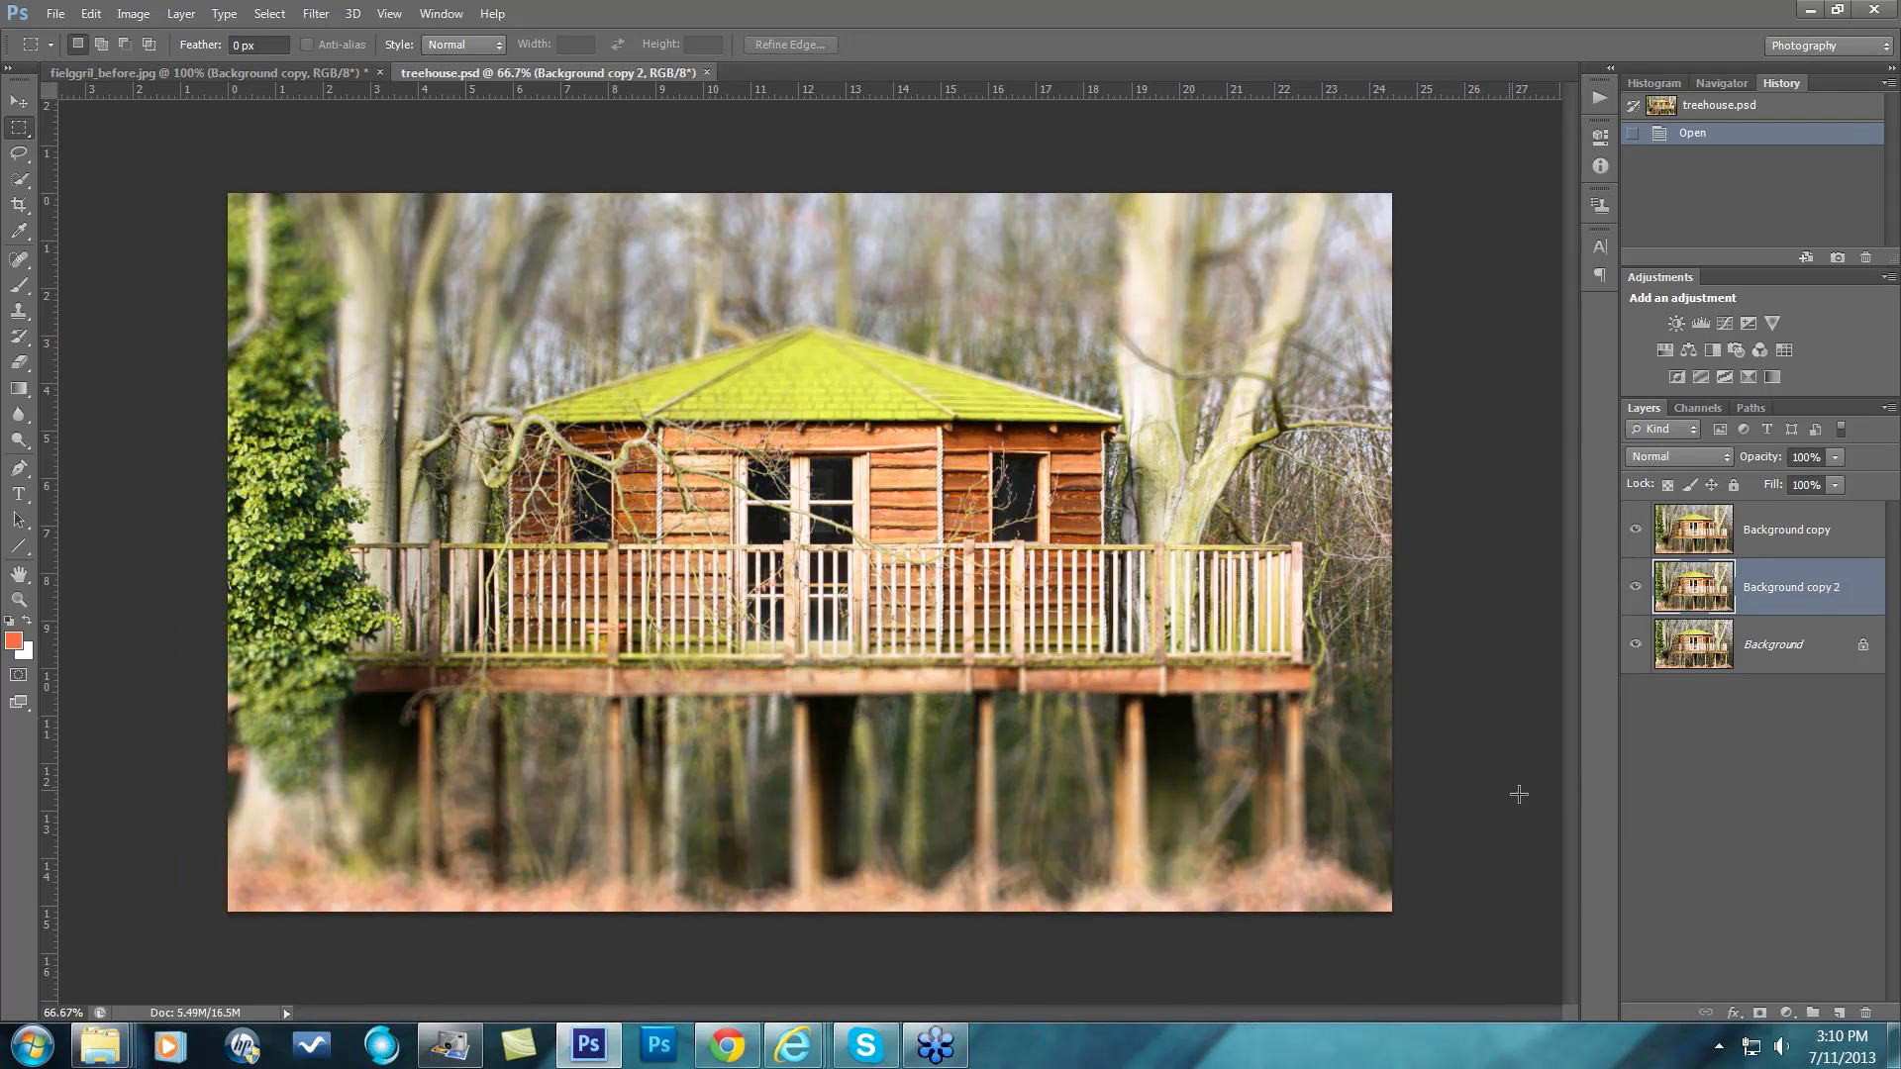
Toggle the blurred copy layers to compare, leaving Background copy 2's tilt-shift blur visible.
click(1636, 529)
click(1635, 586)
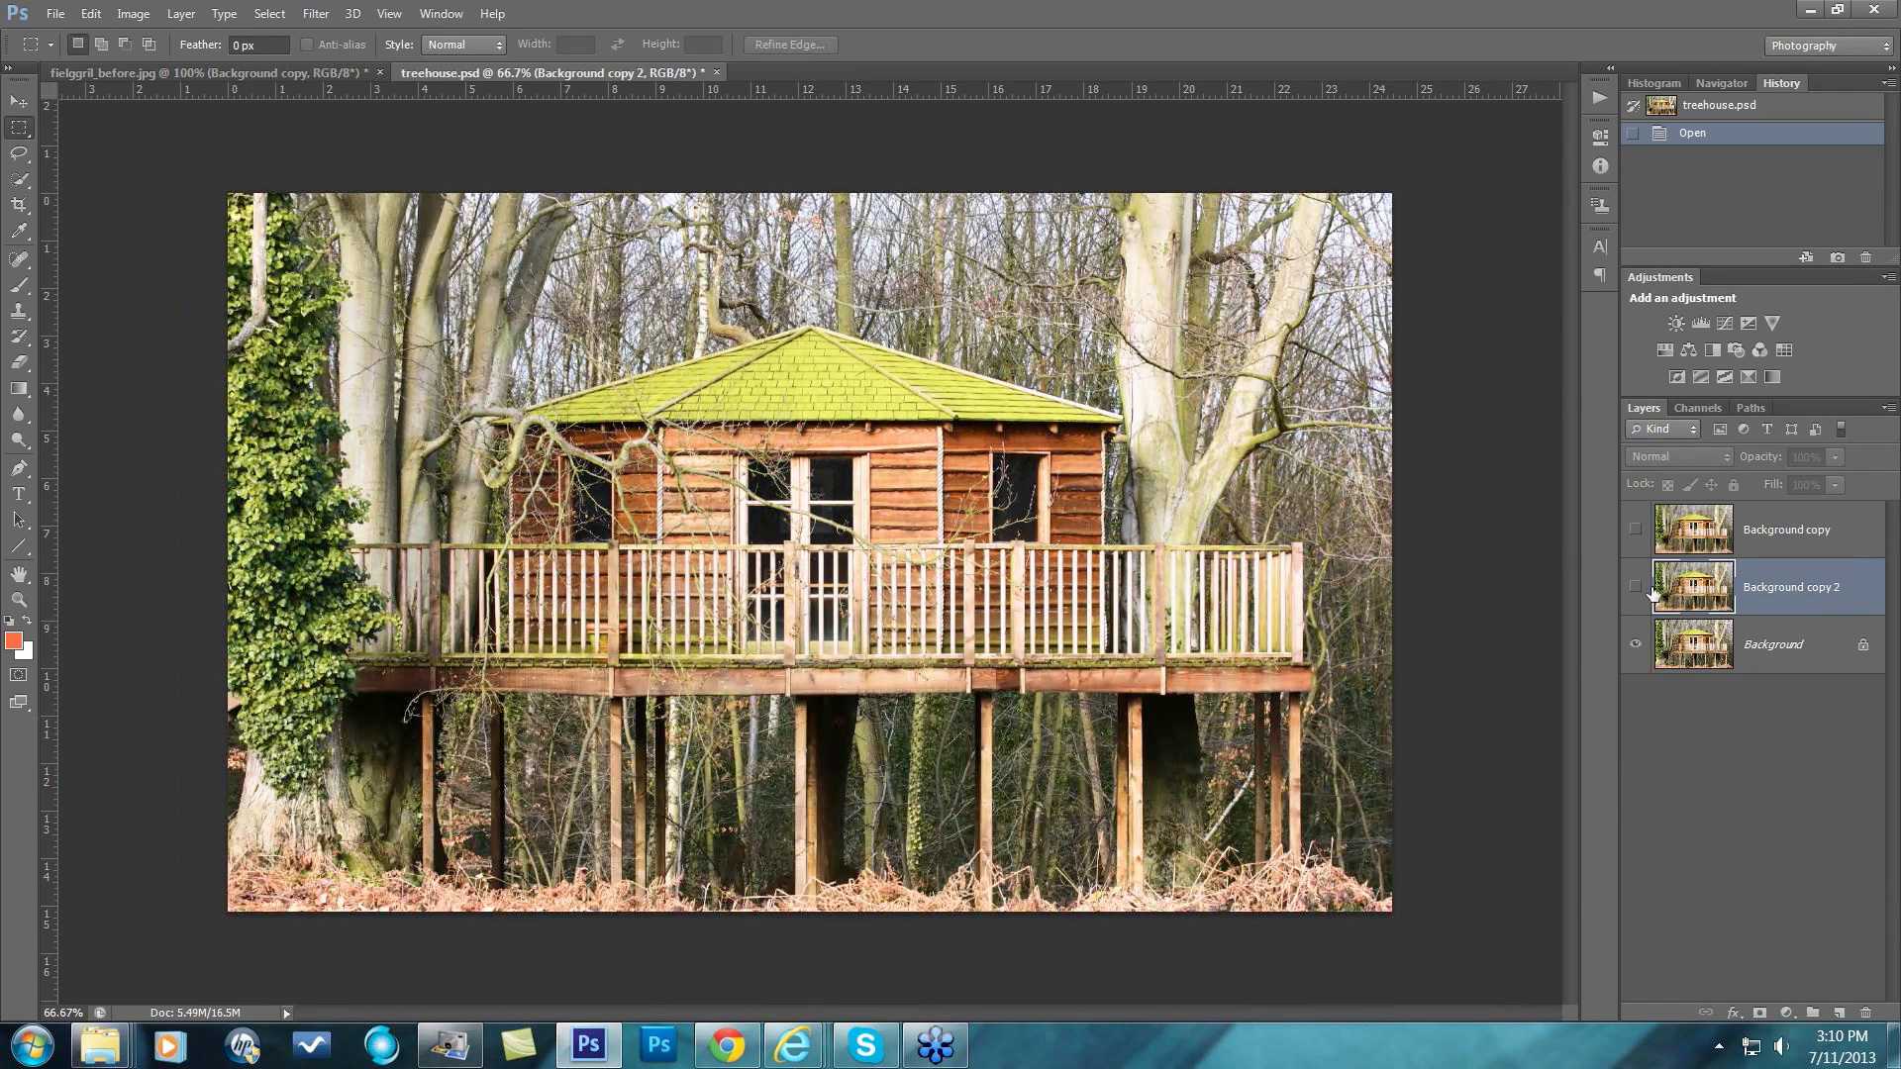
click(1636, 588)
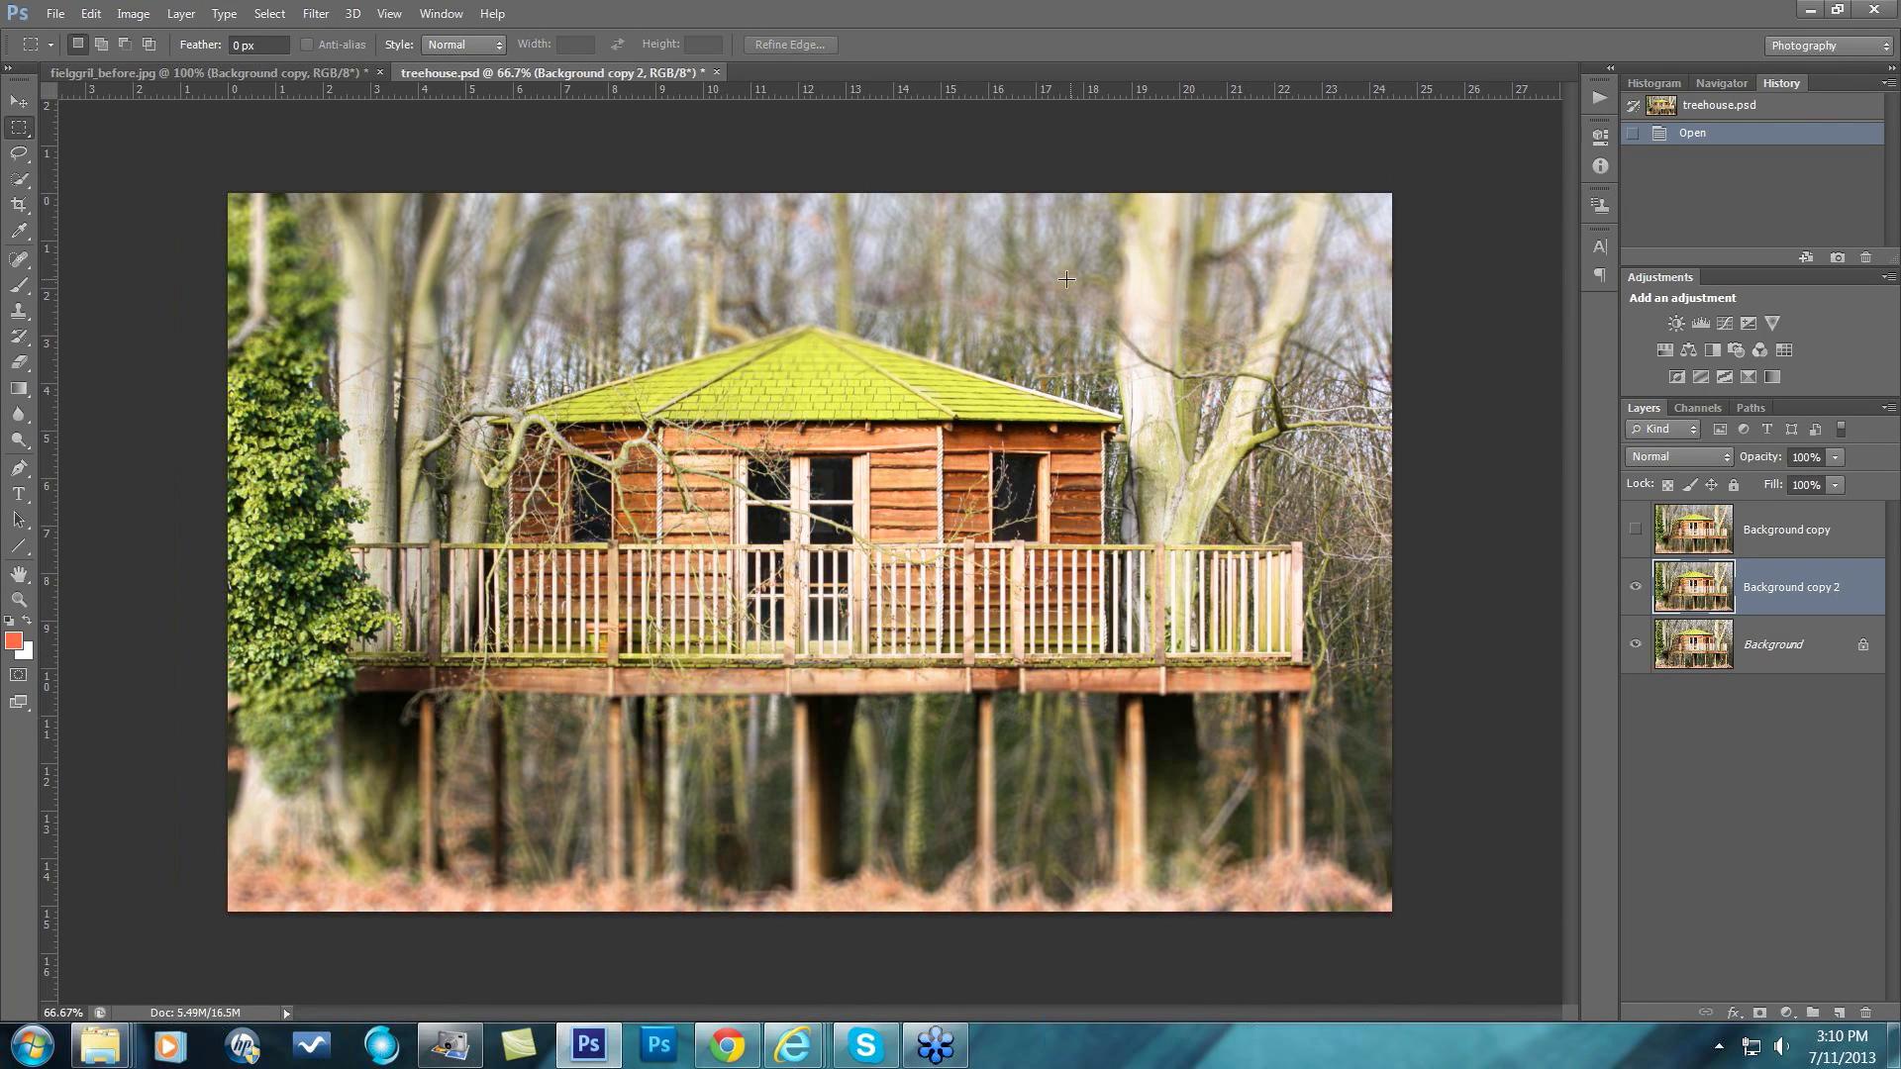
click(59, 8)
Open benches.psd.
click(68, 59)
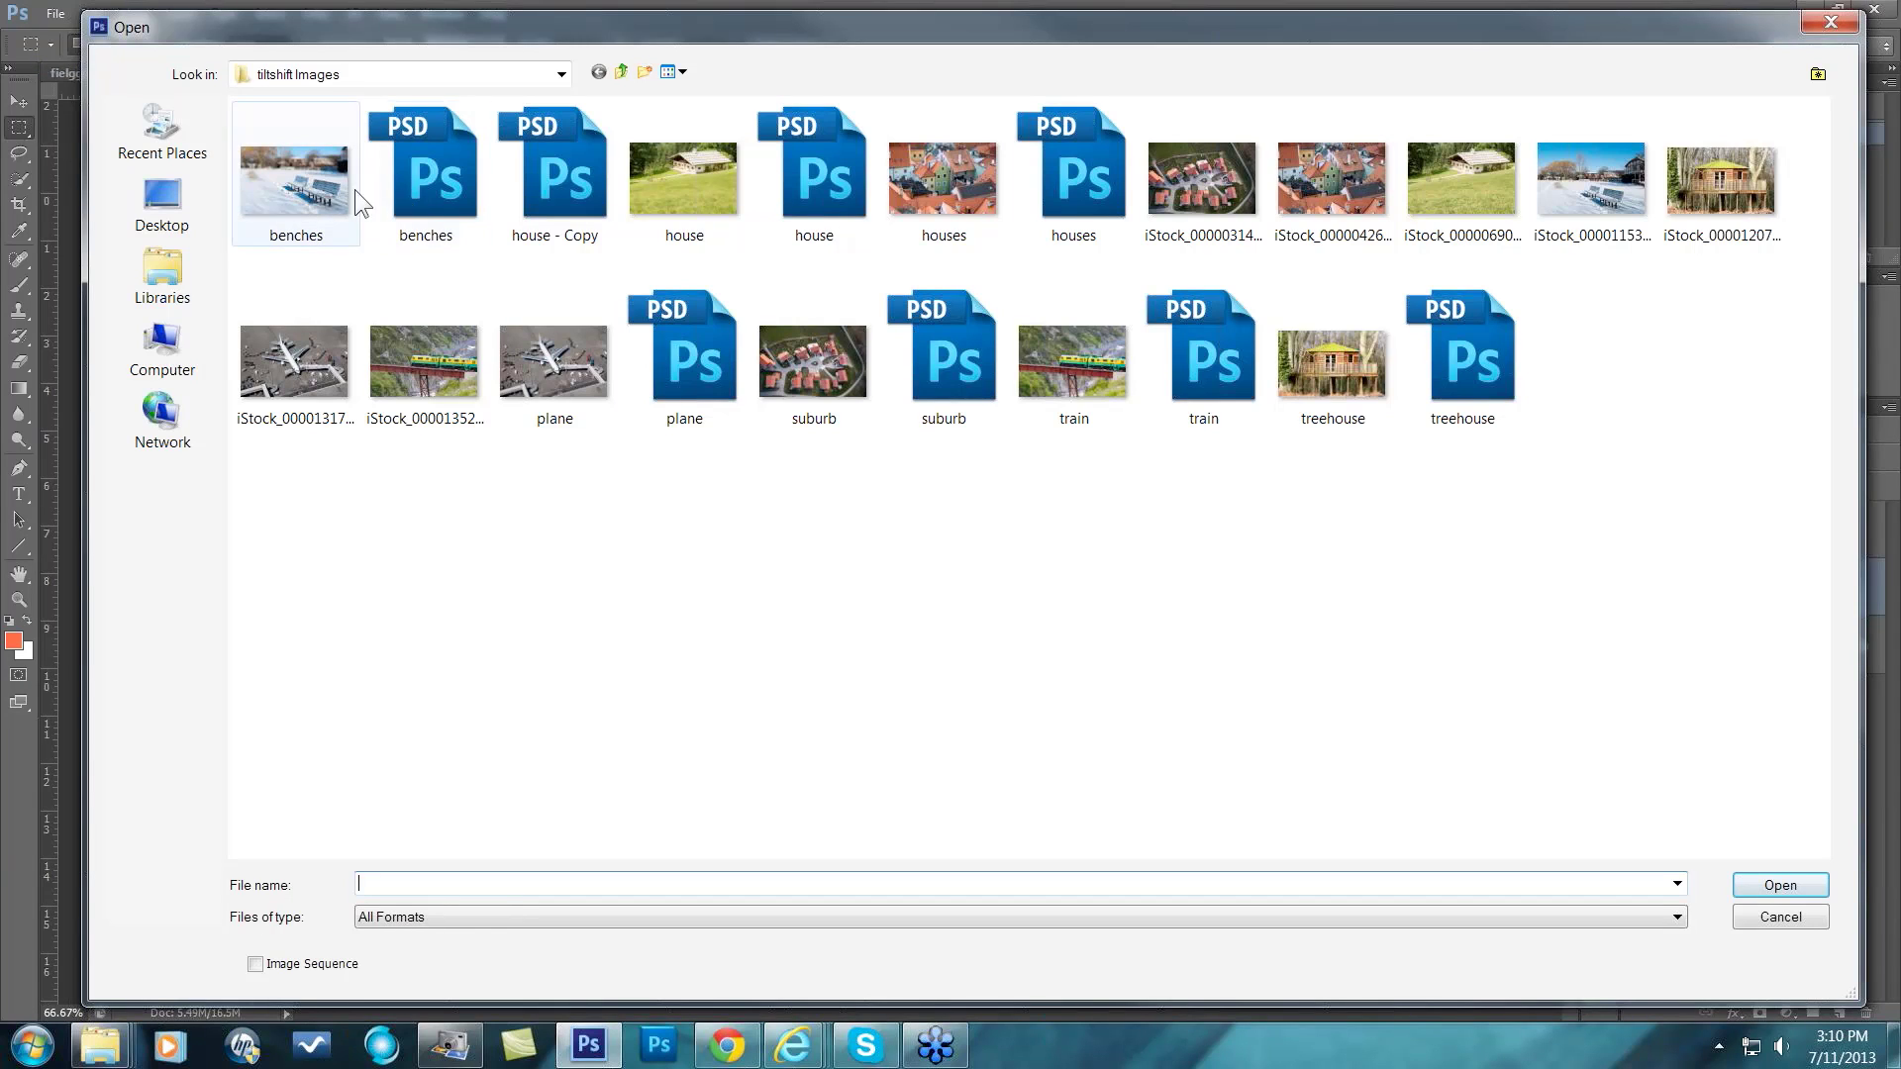
click(425, 181)
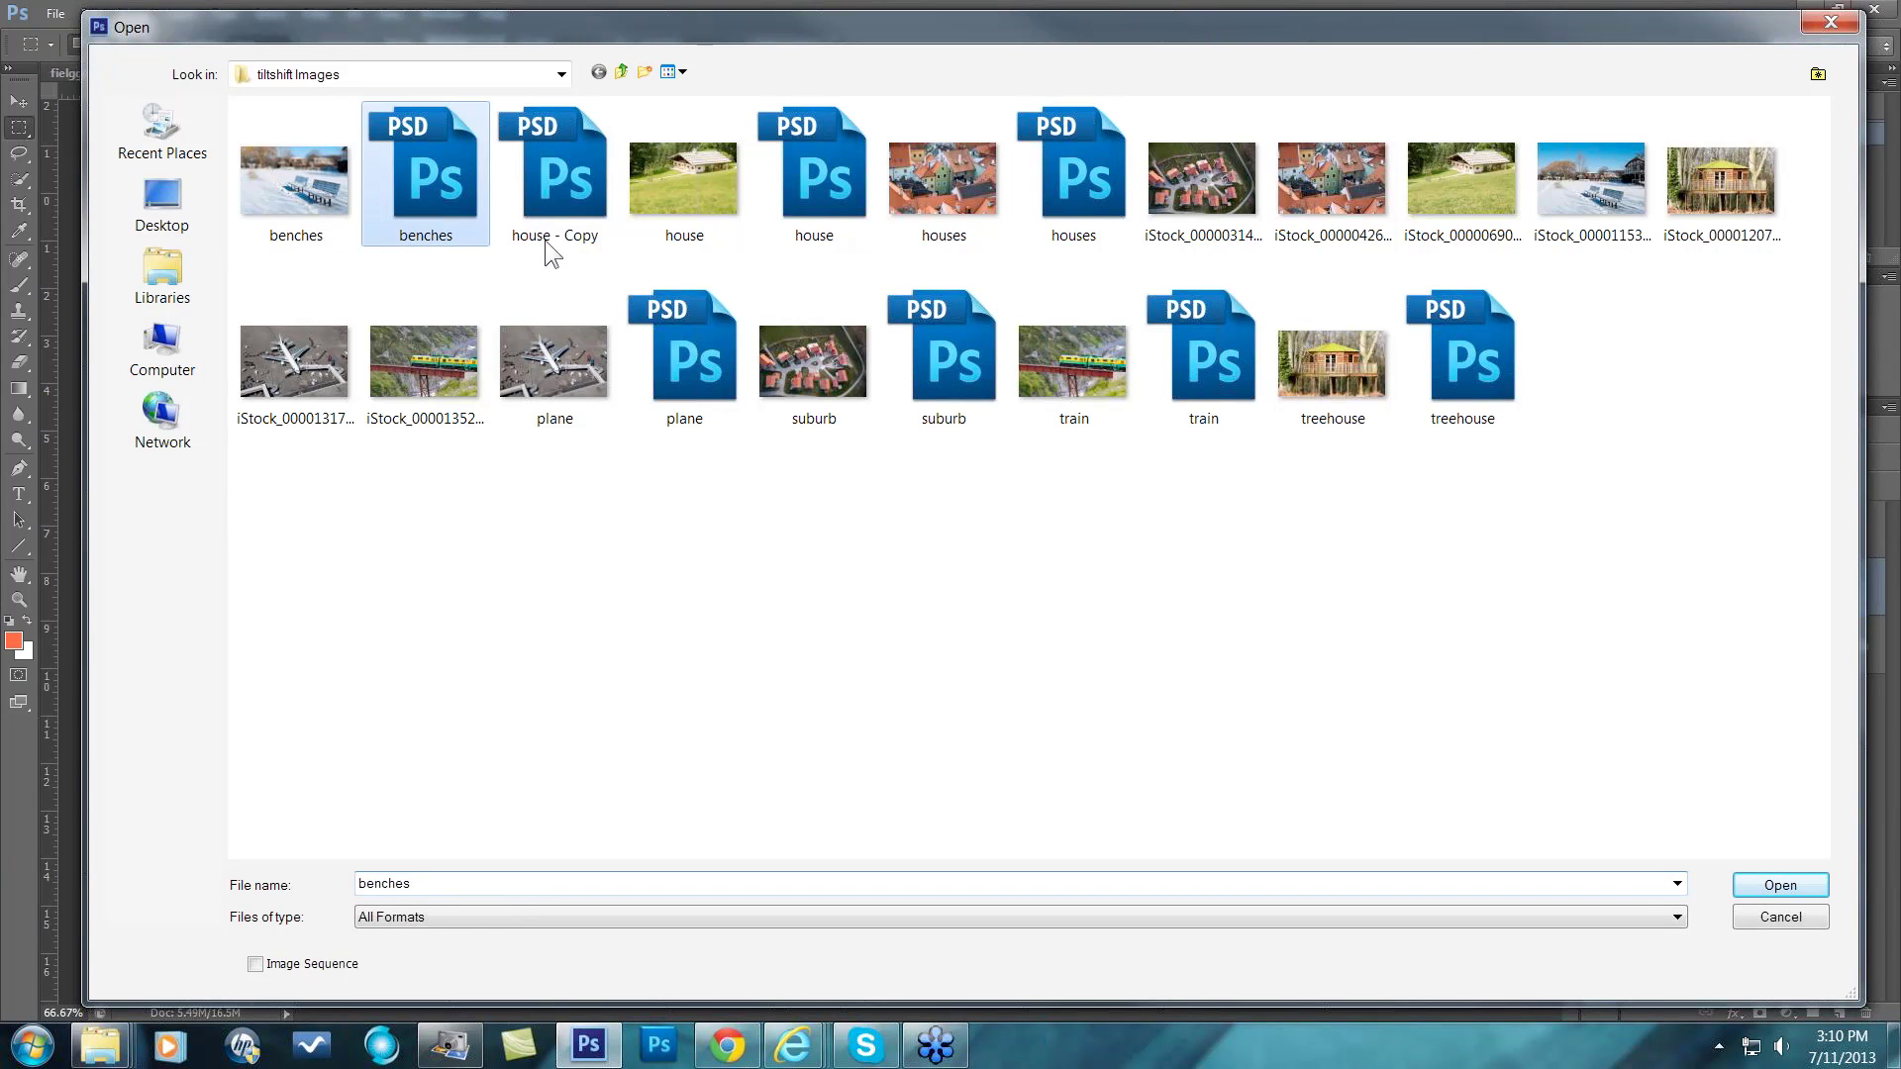
click(1780, 887)
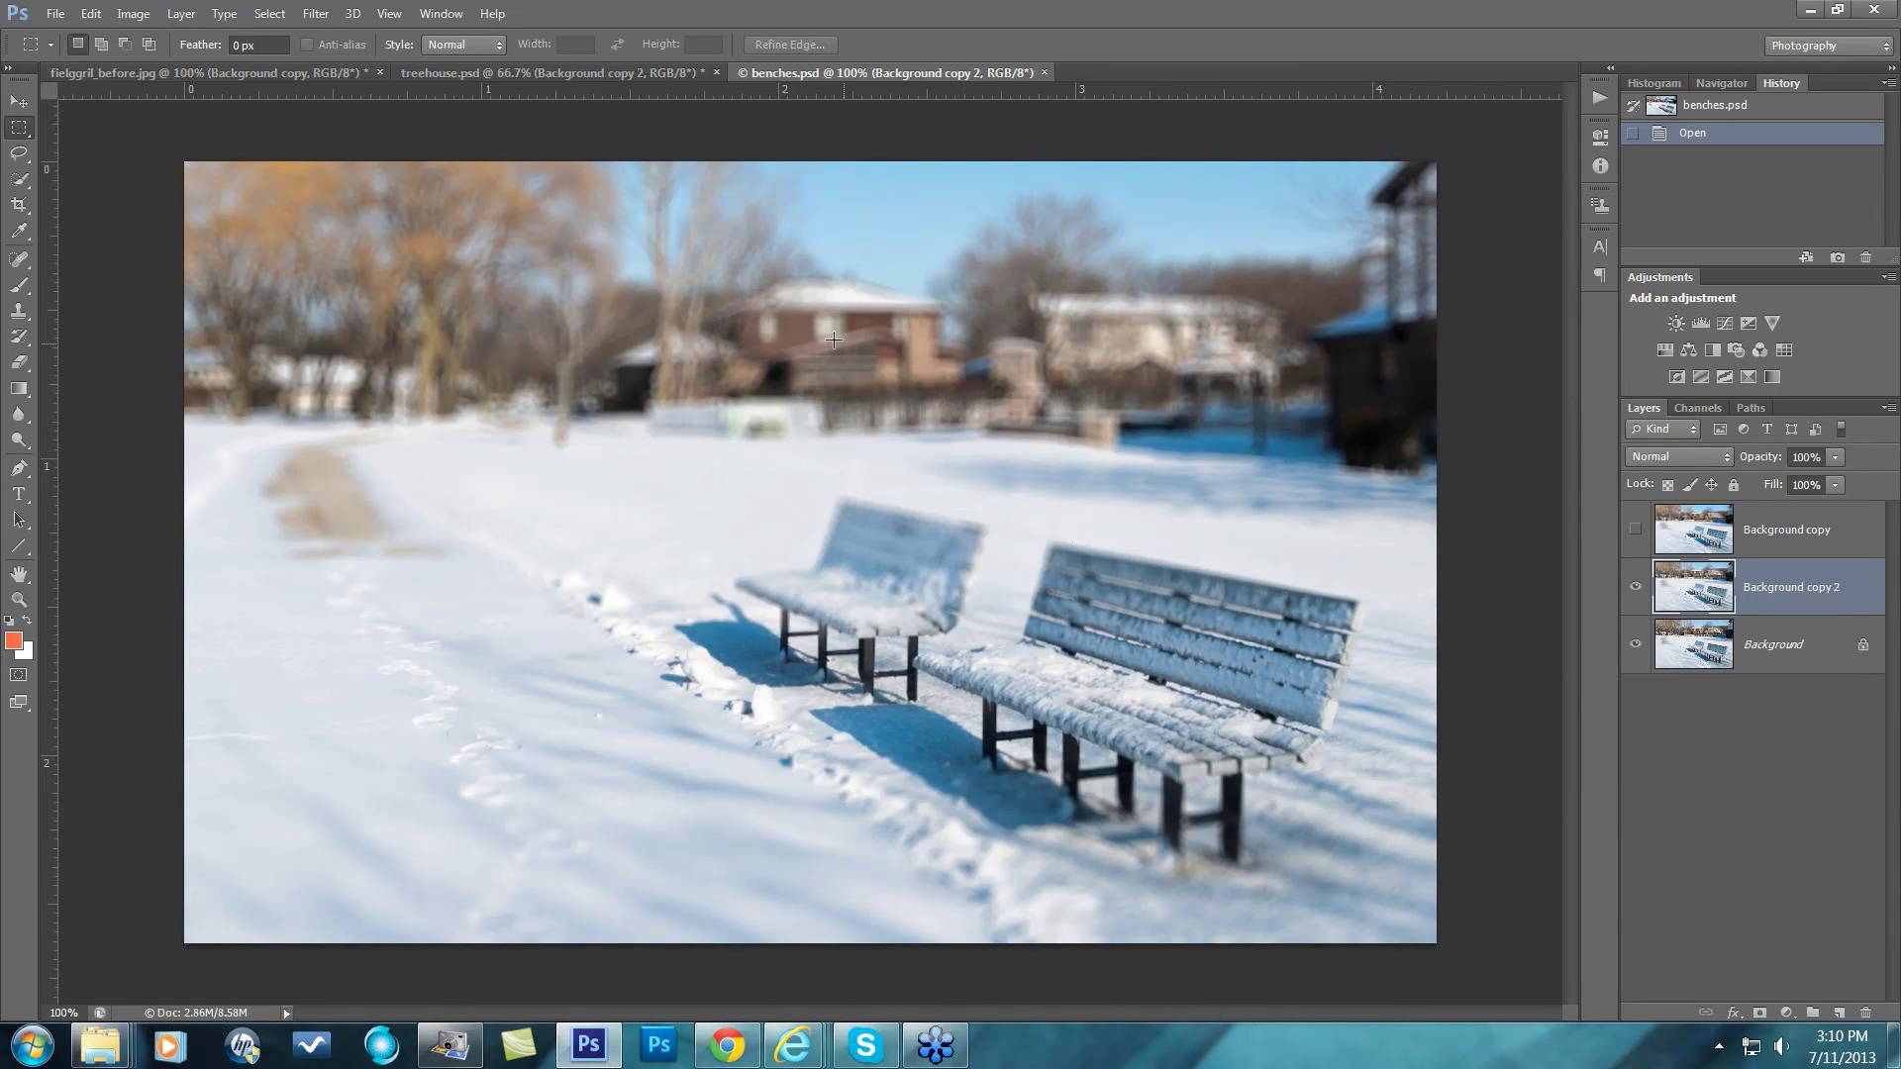
Compare Background copy 2's tilt-shift blur with the original, ending with it hidden.
click(1636, 587)
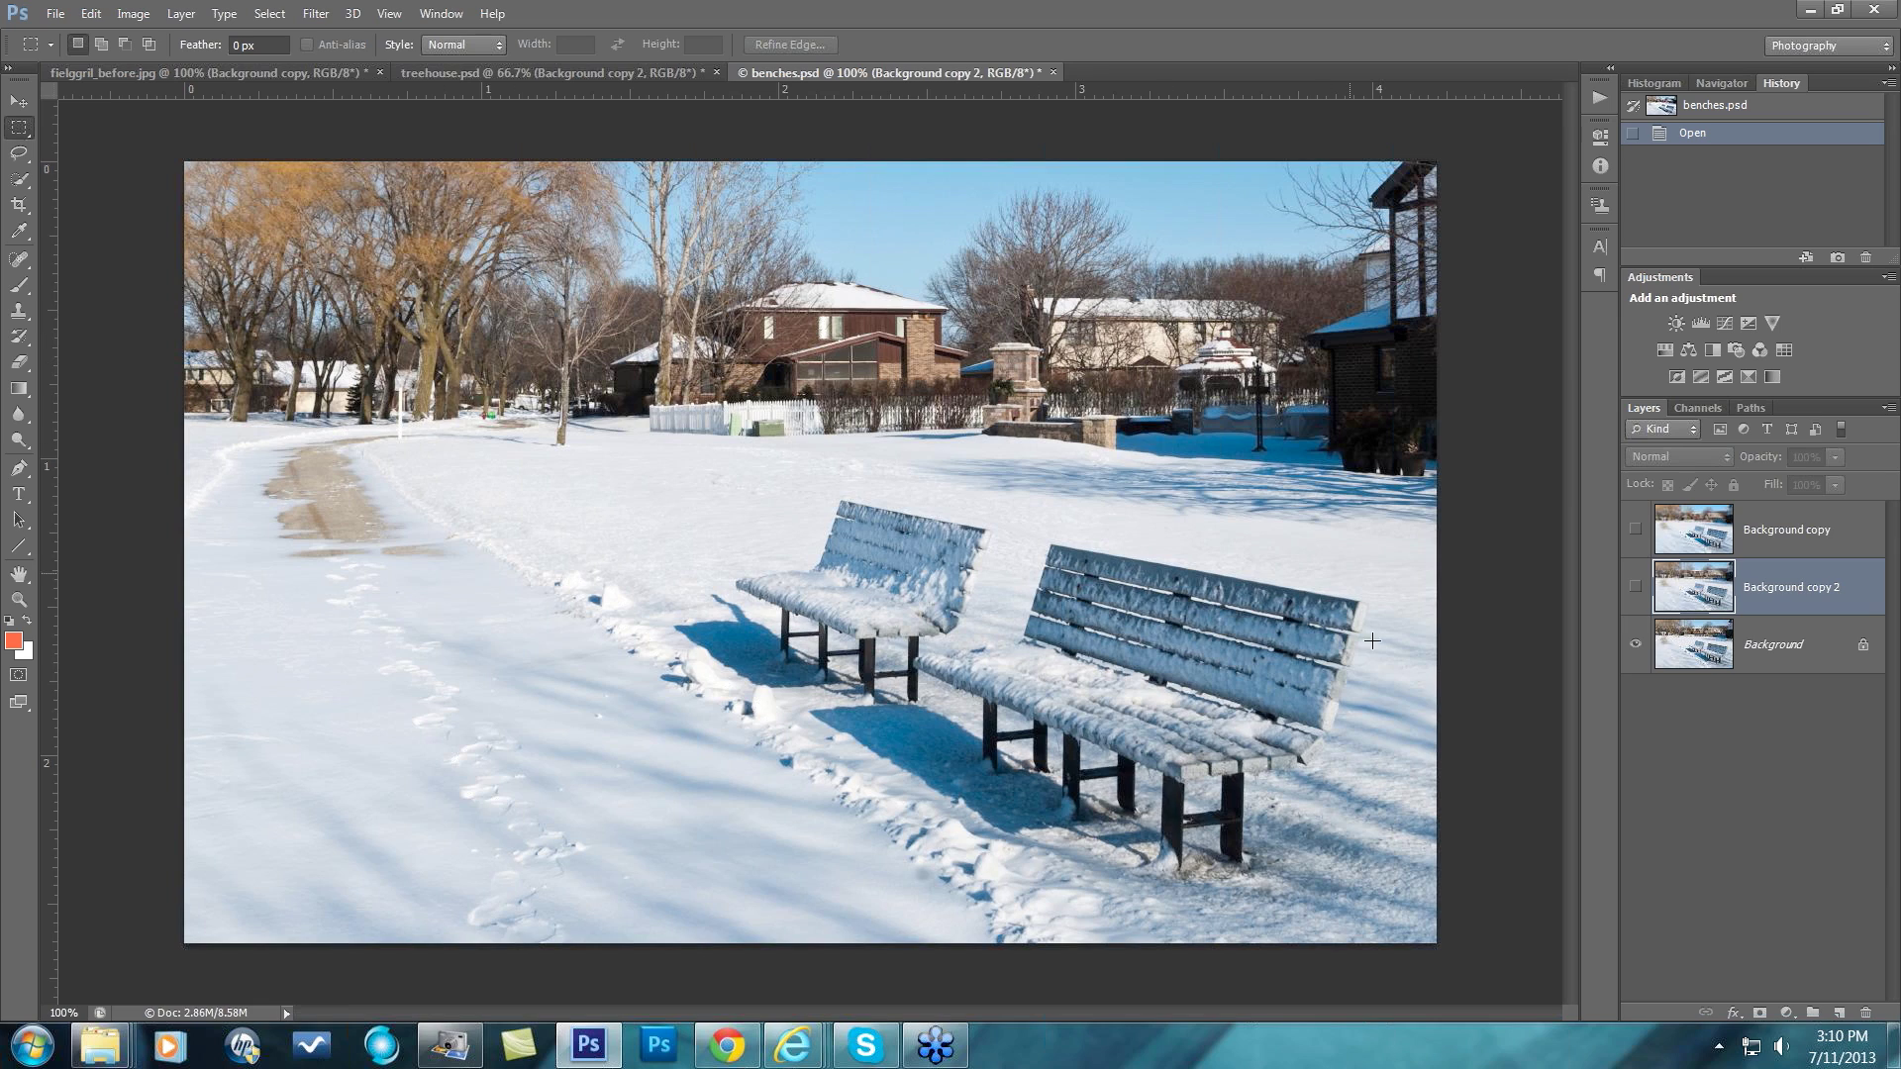
click(1634, 587)
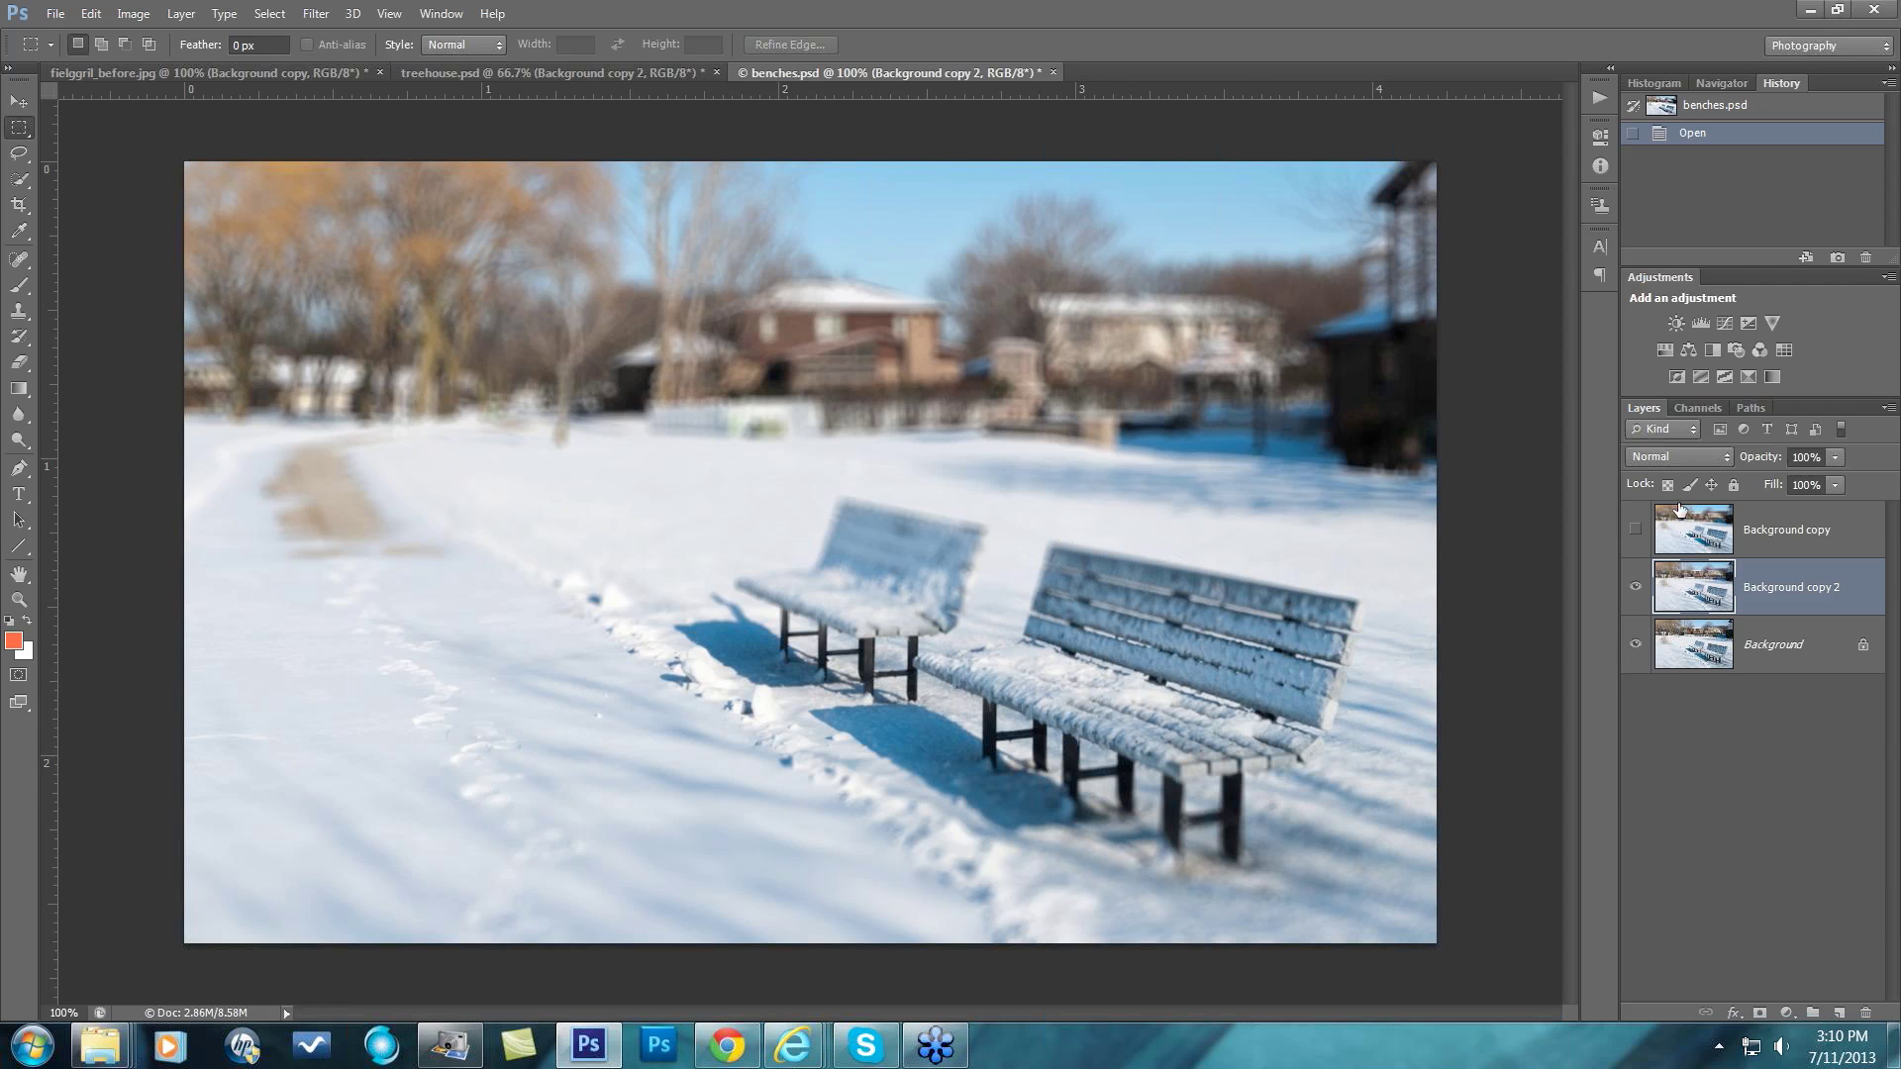
click(1636, 588)
Duplicate the benches Background layer and apply Camera - Tilt & Shift in Topaz Lens Effects.
click(1775, 662)
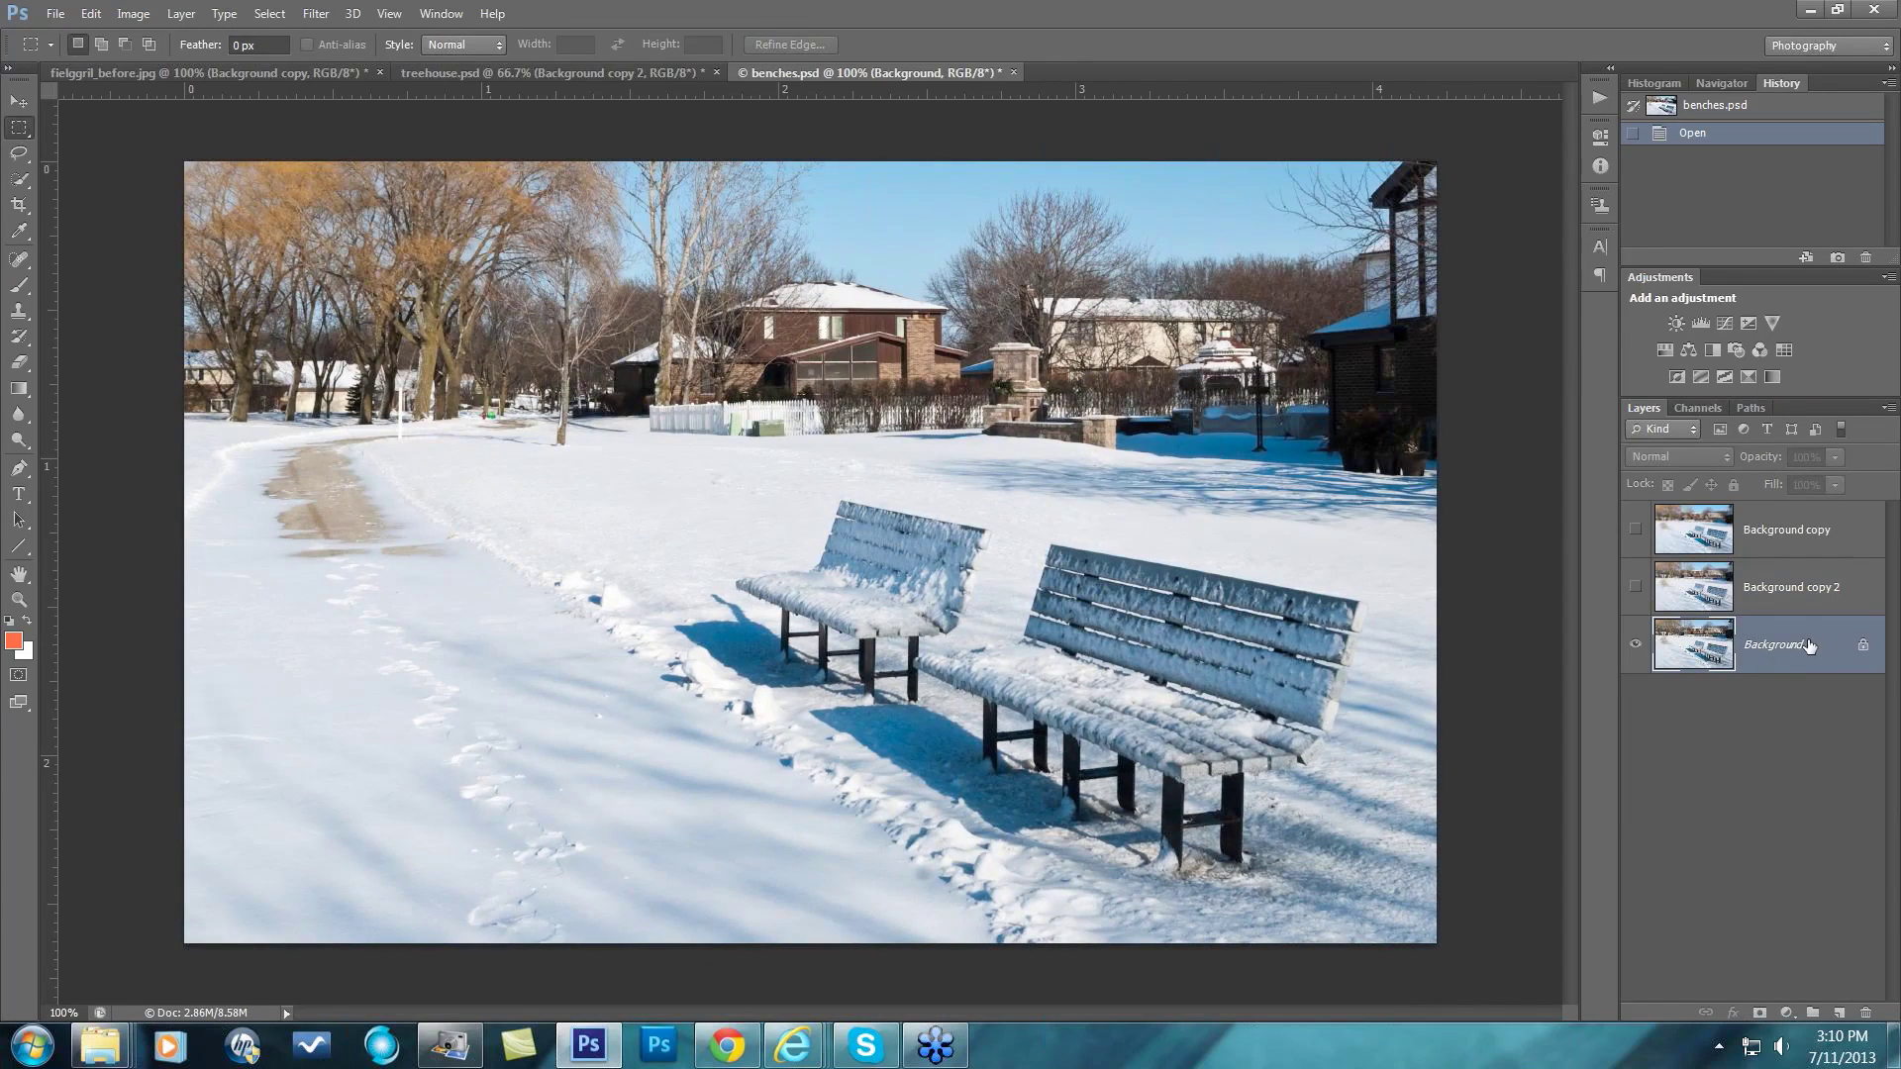
key(ctrl+j)
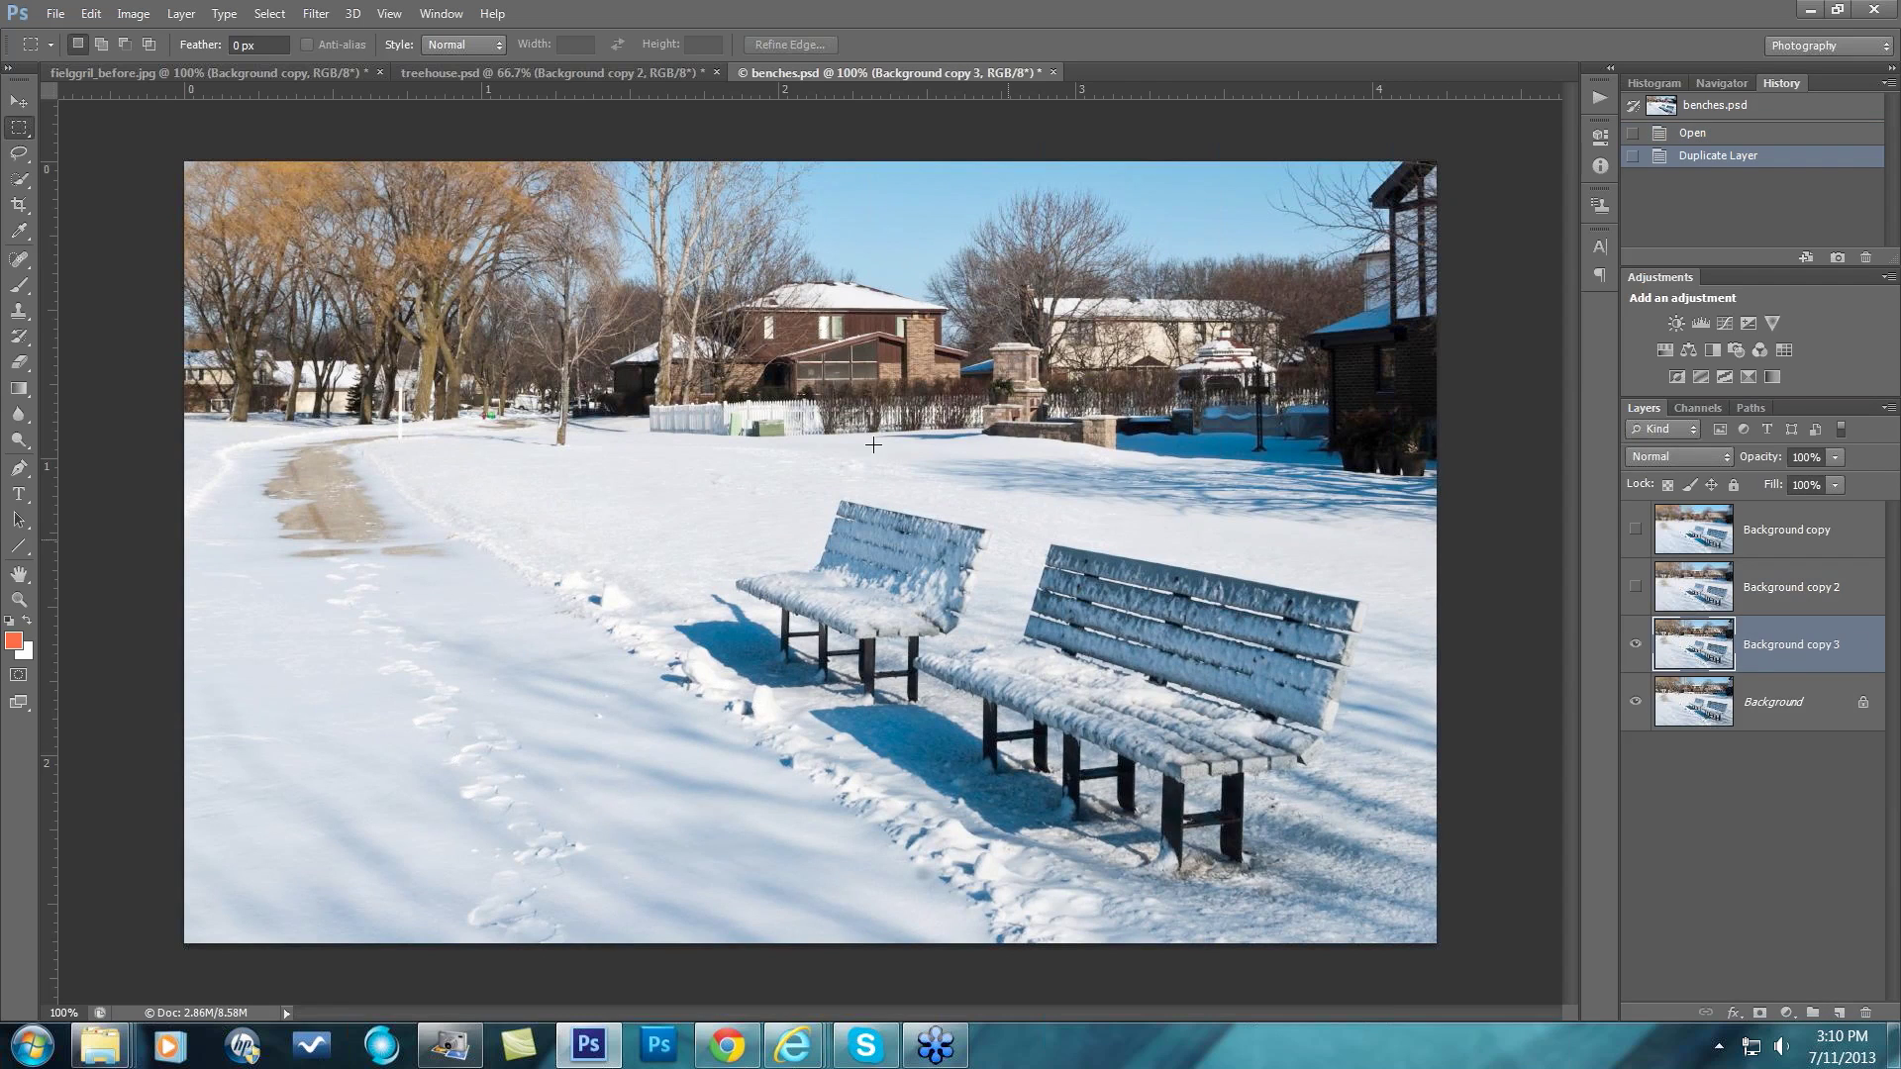
click(316, 14)
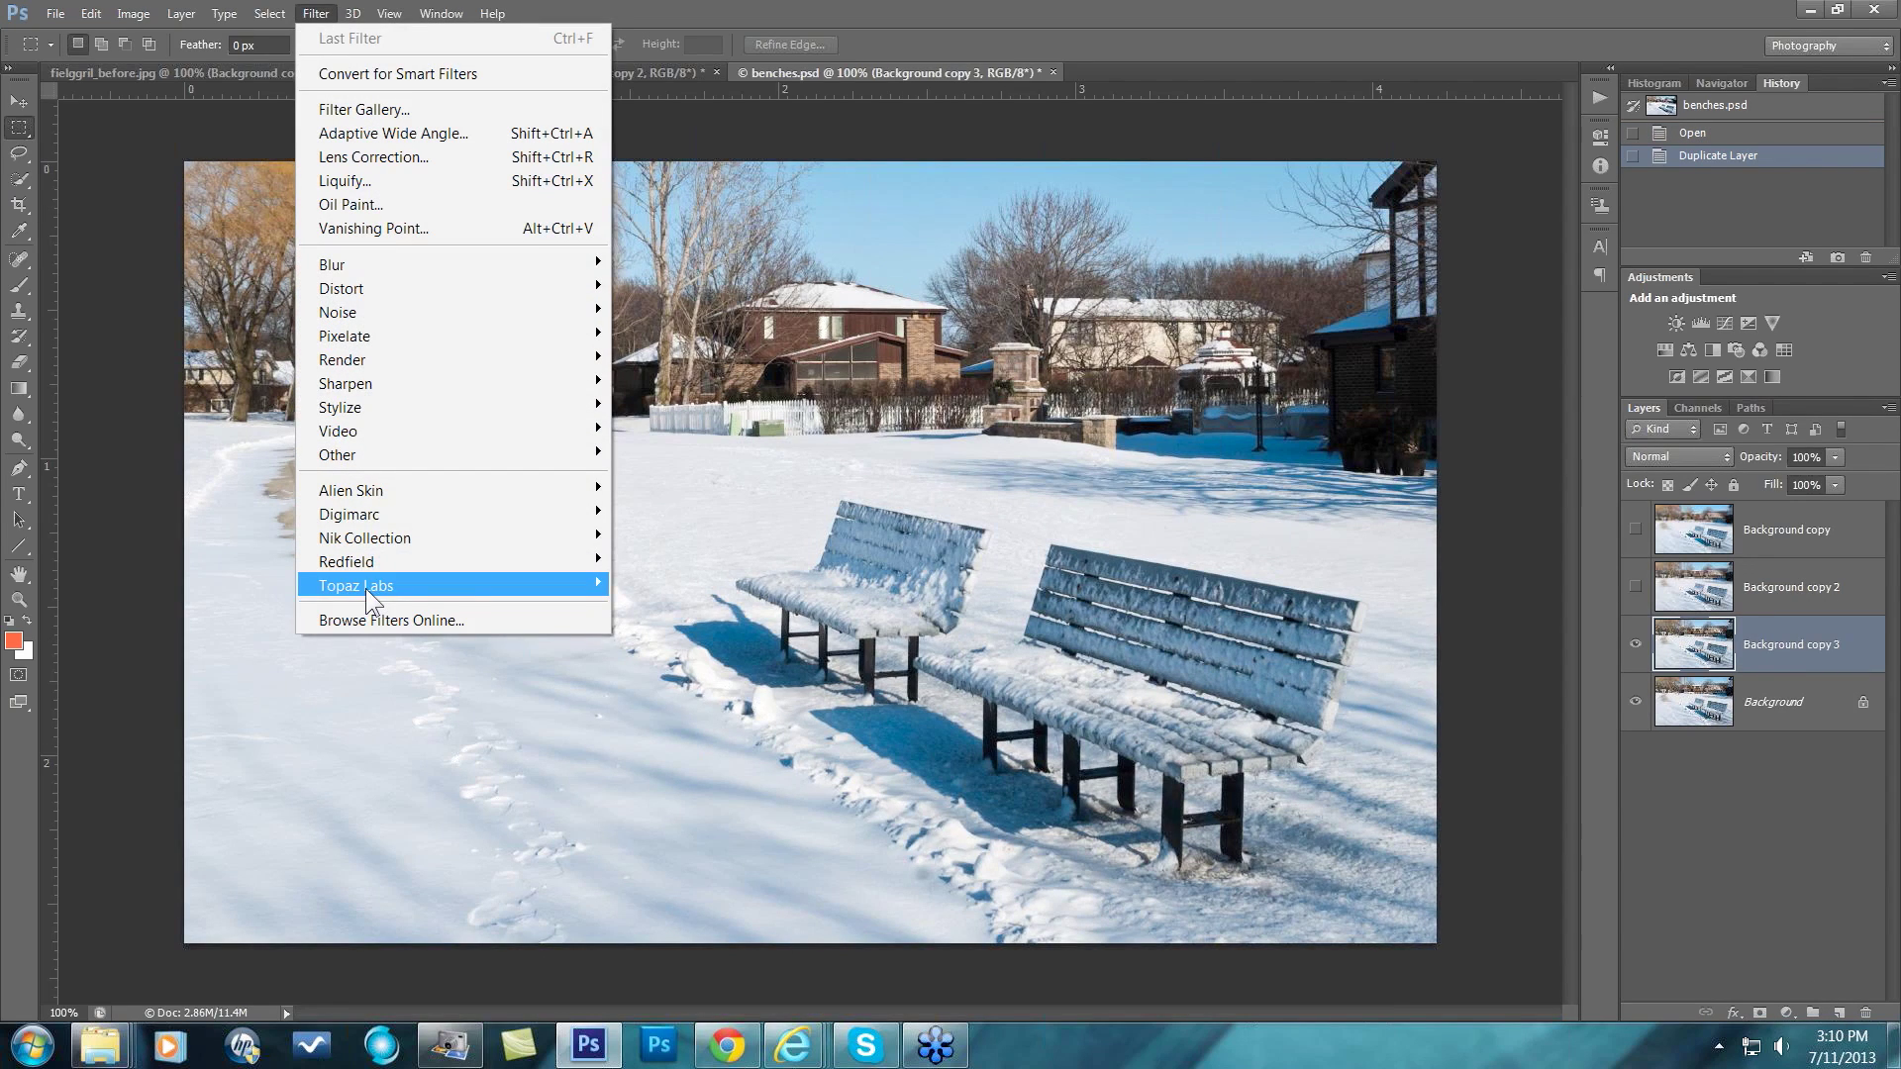
mouse_move(515, 586)
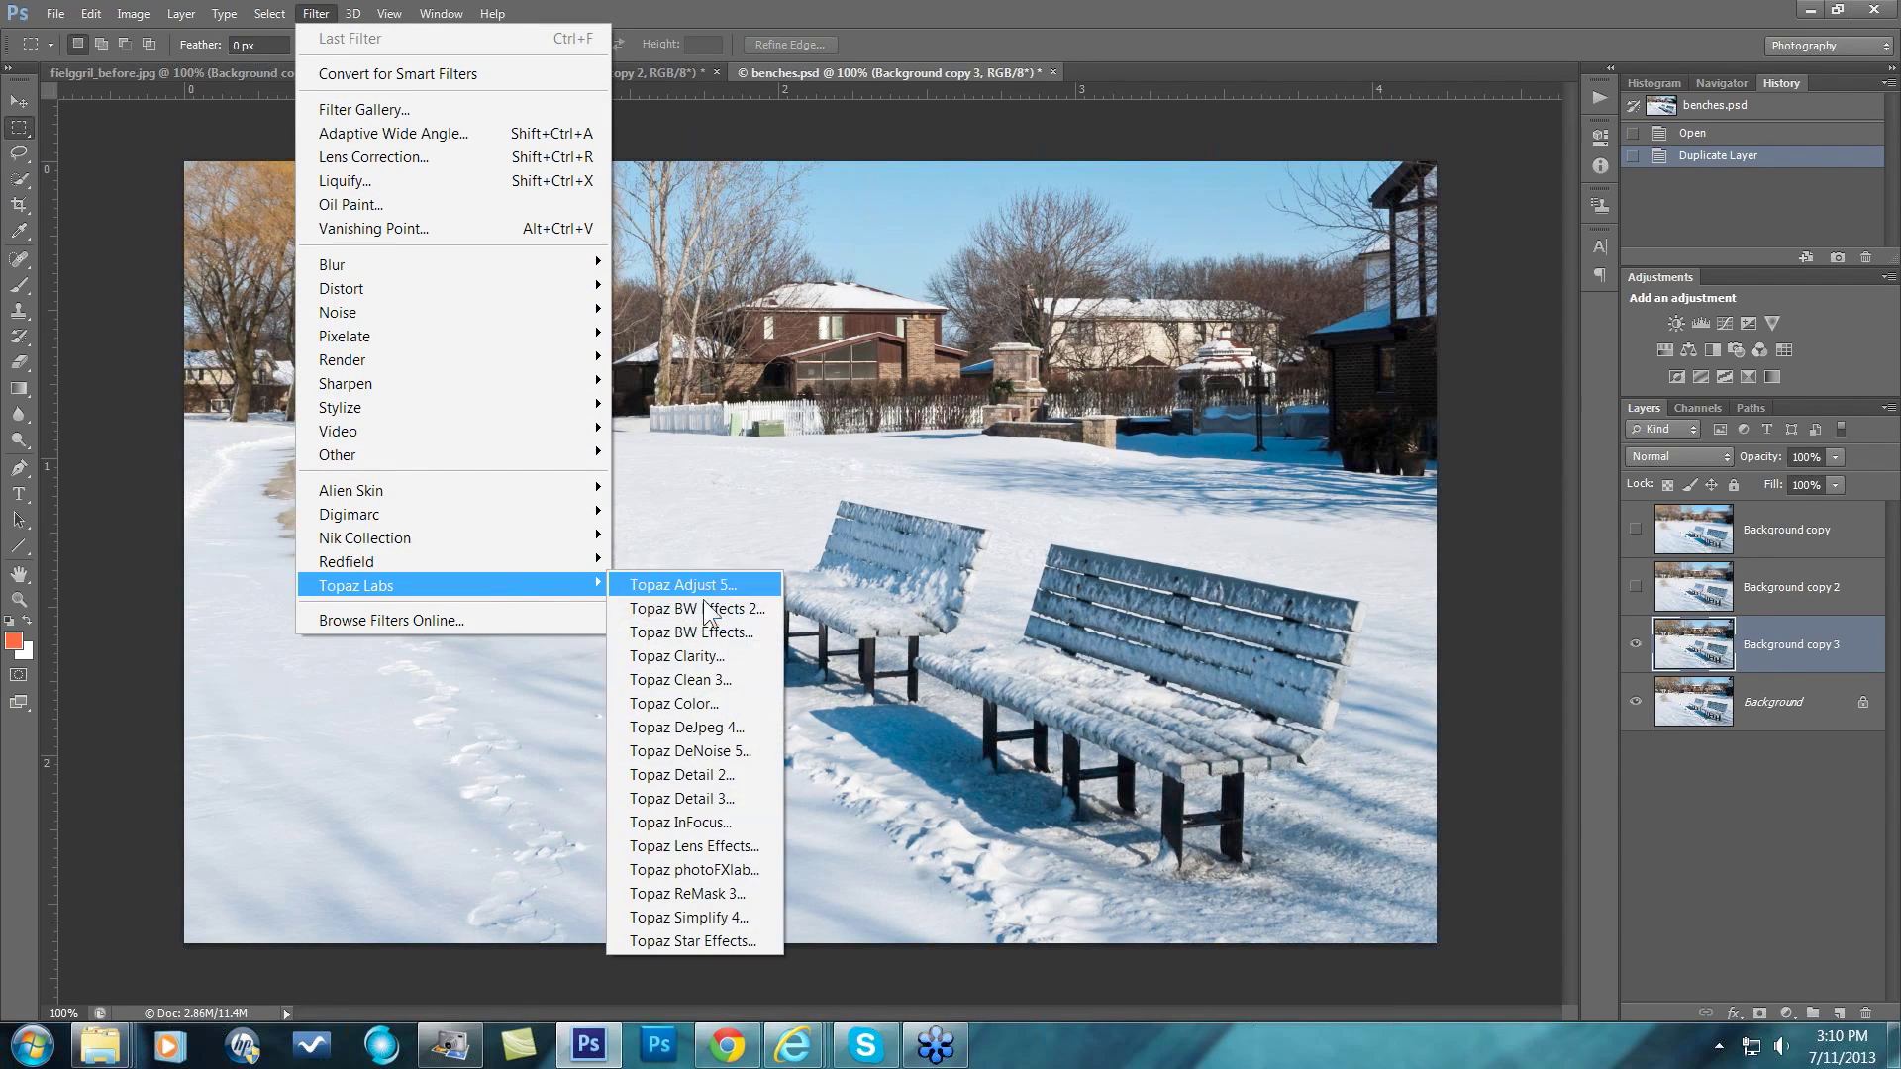
click(691, 846)
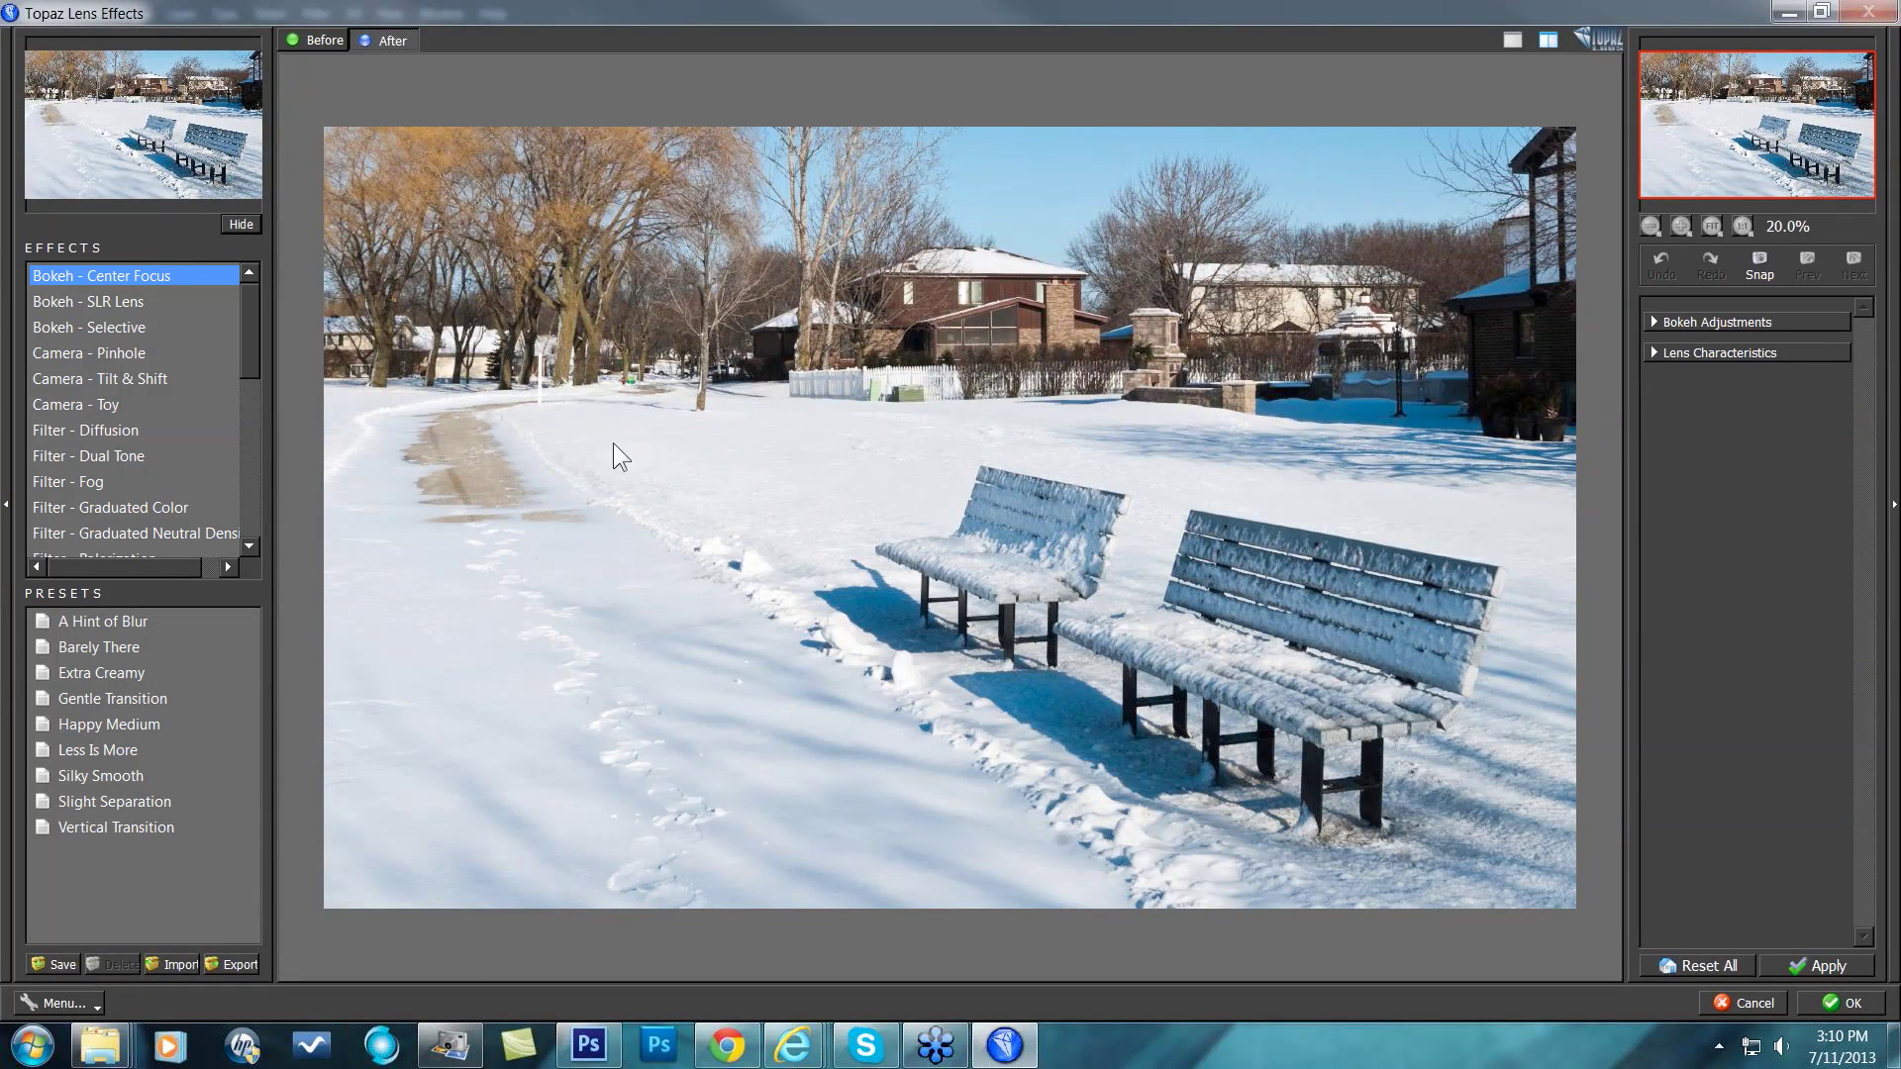
click(101, 378)
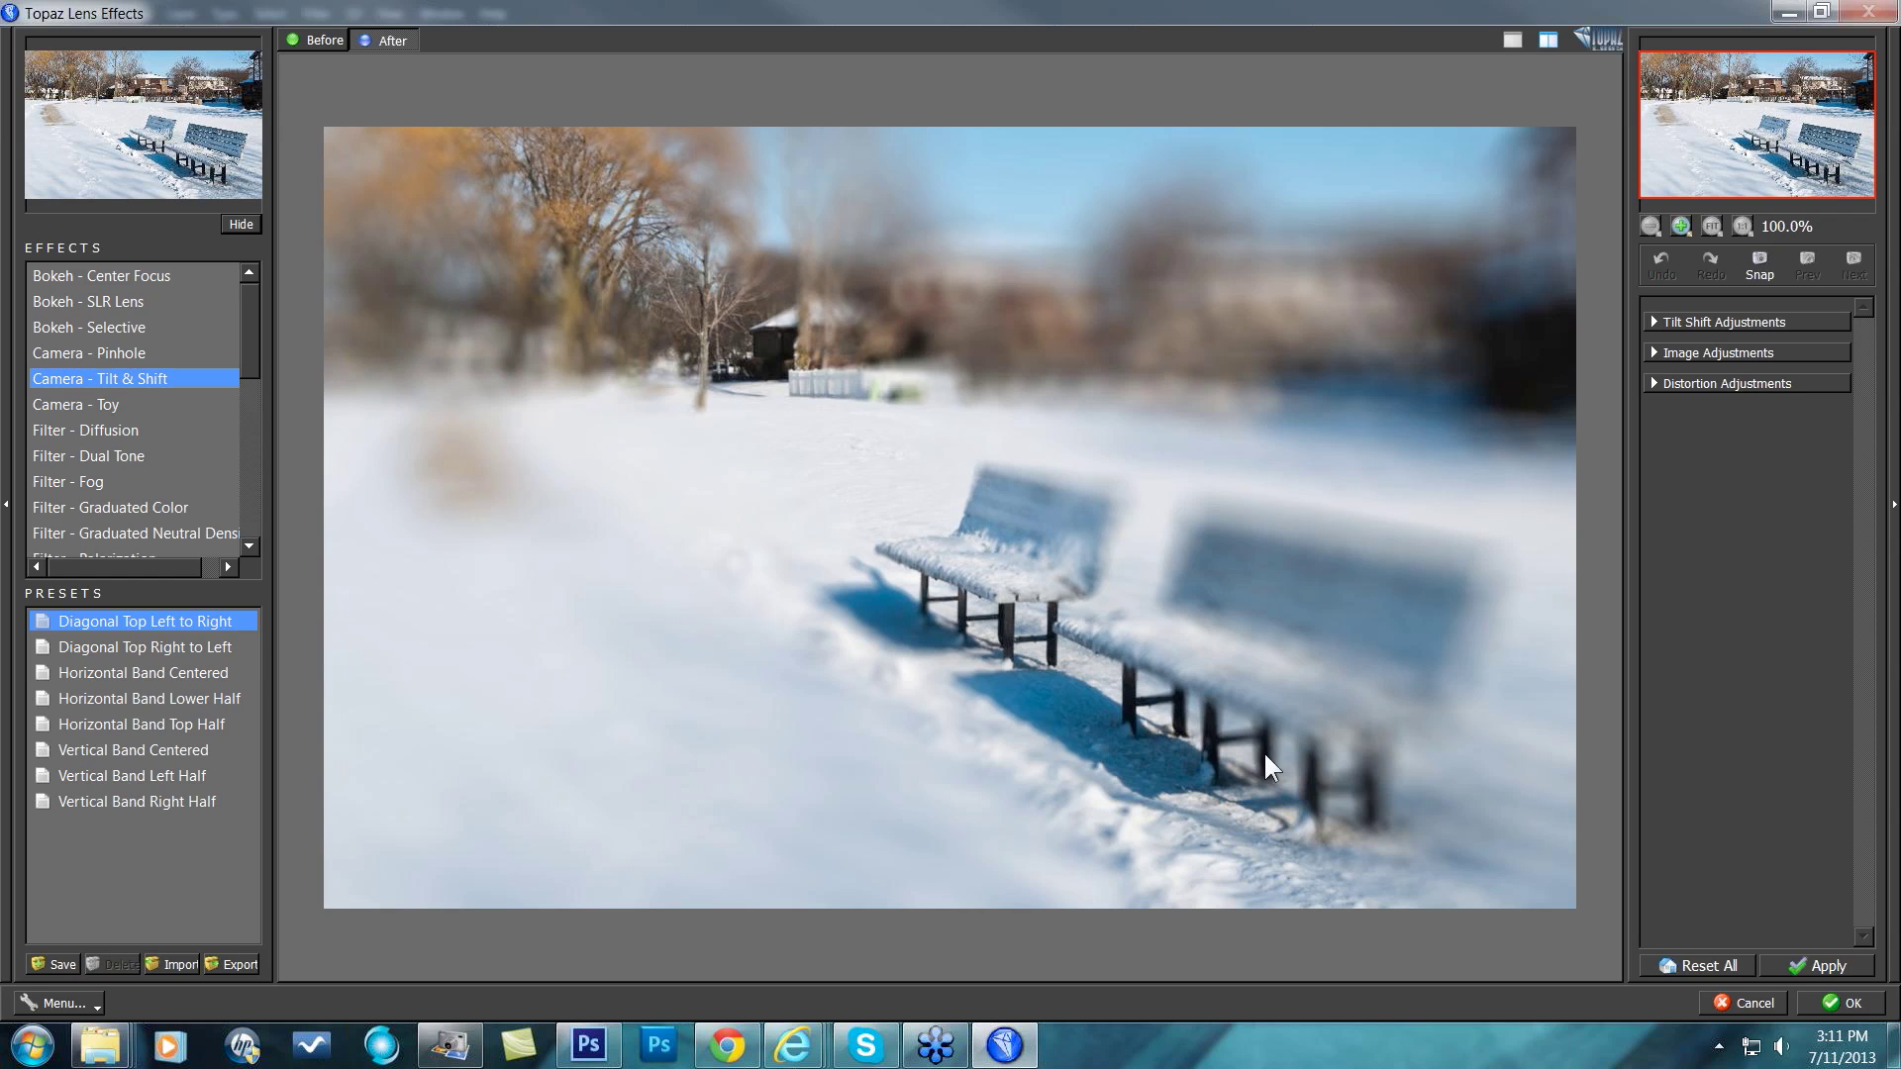
click(1653, 322)
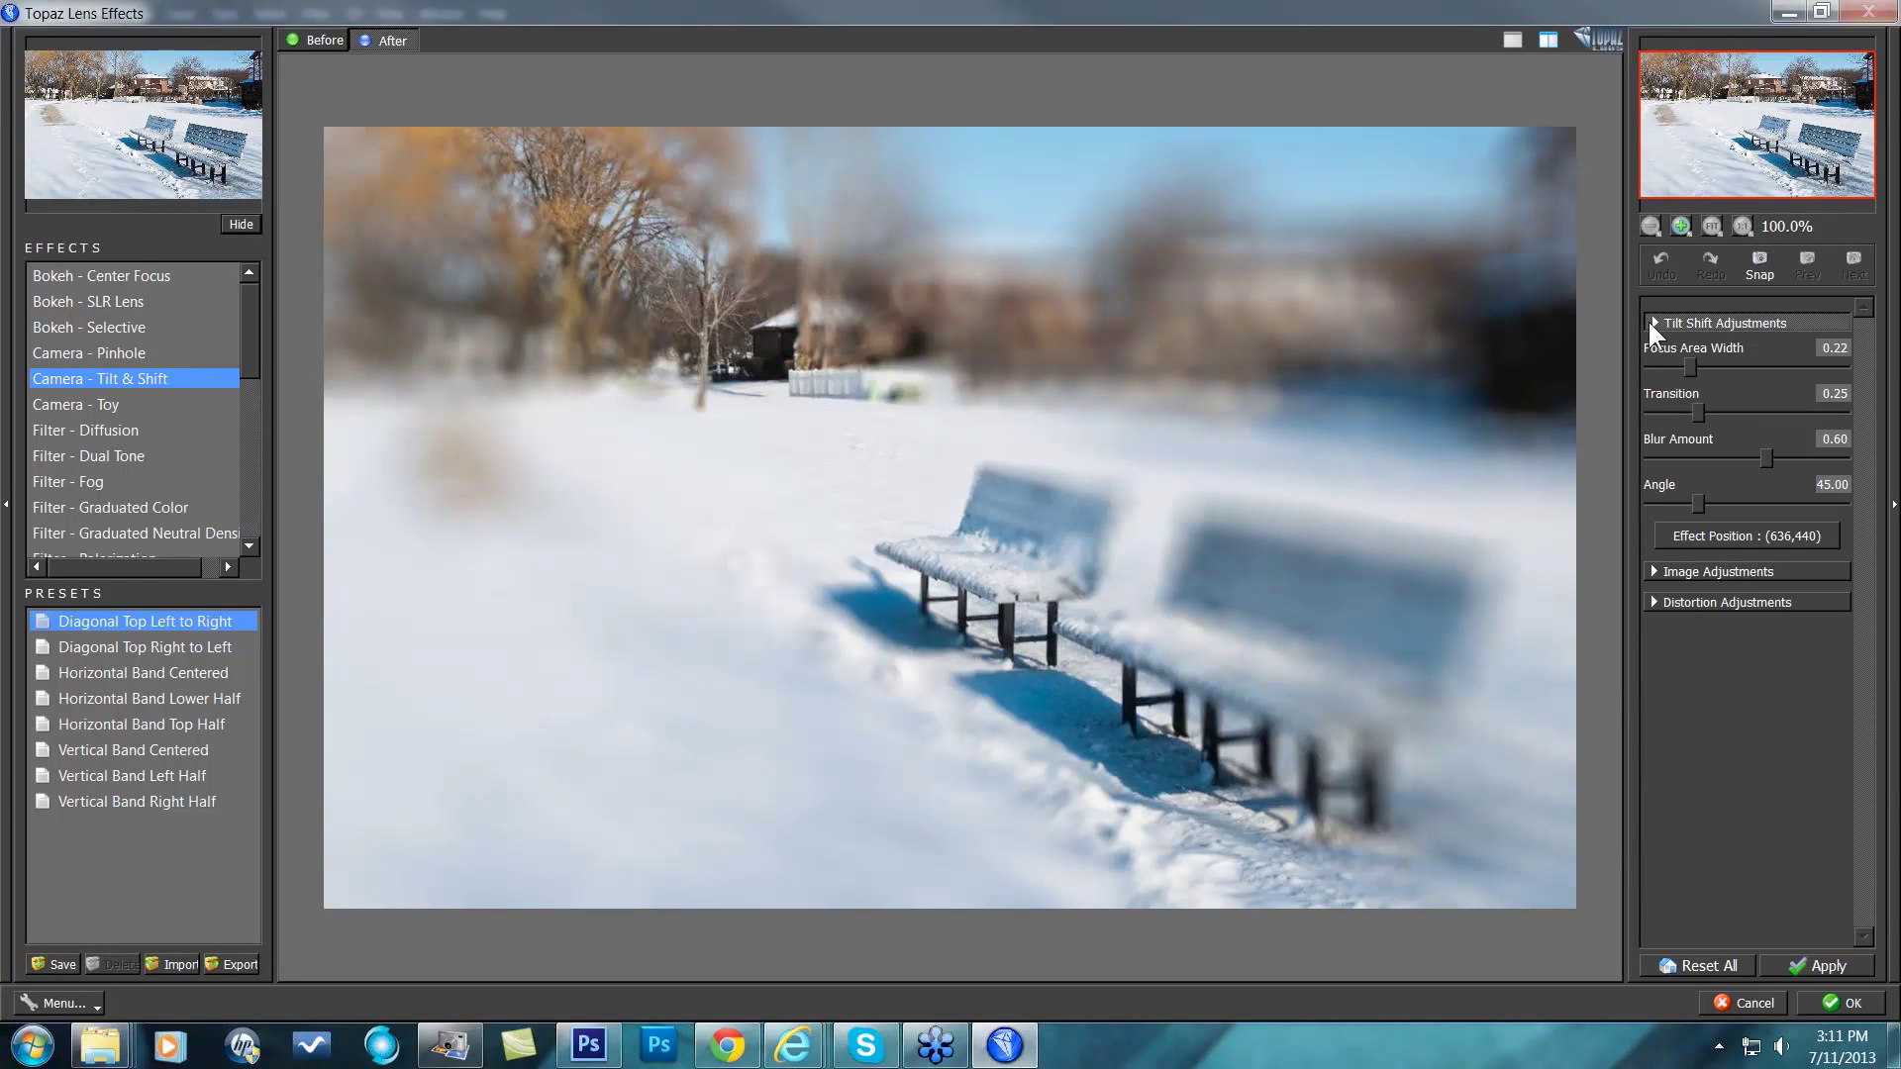
Center the tilt-shift band on the benches at Angle 180 with Blur Amount 0.31, then compare.
click(1745, 535)
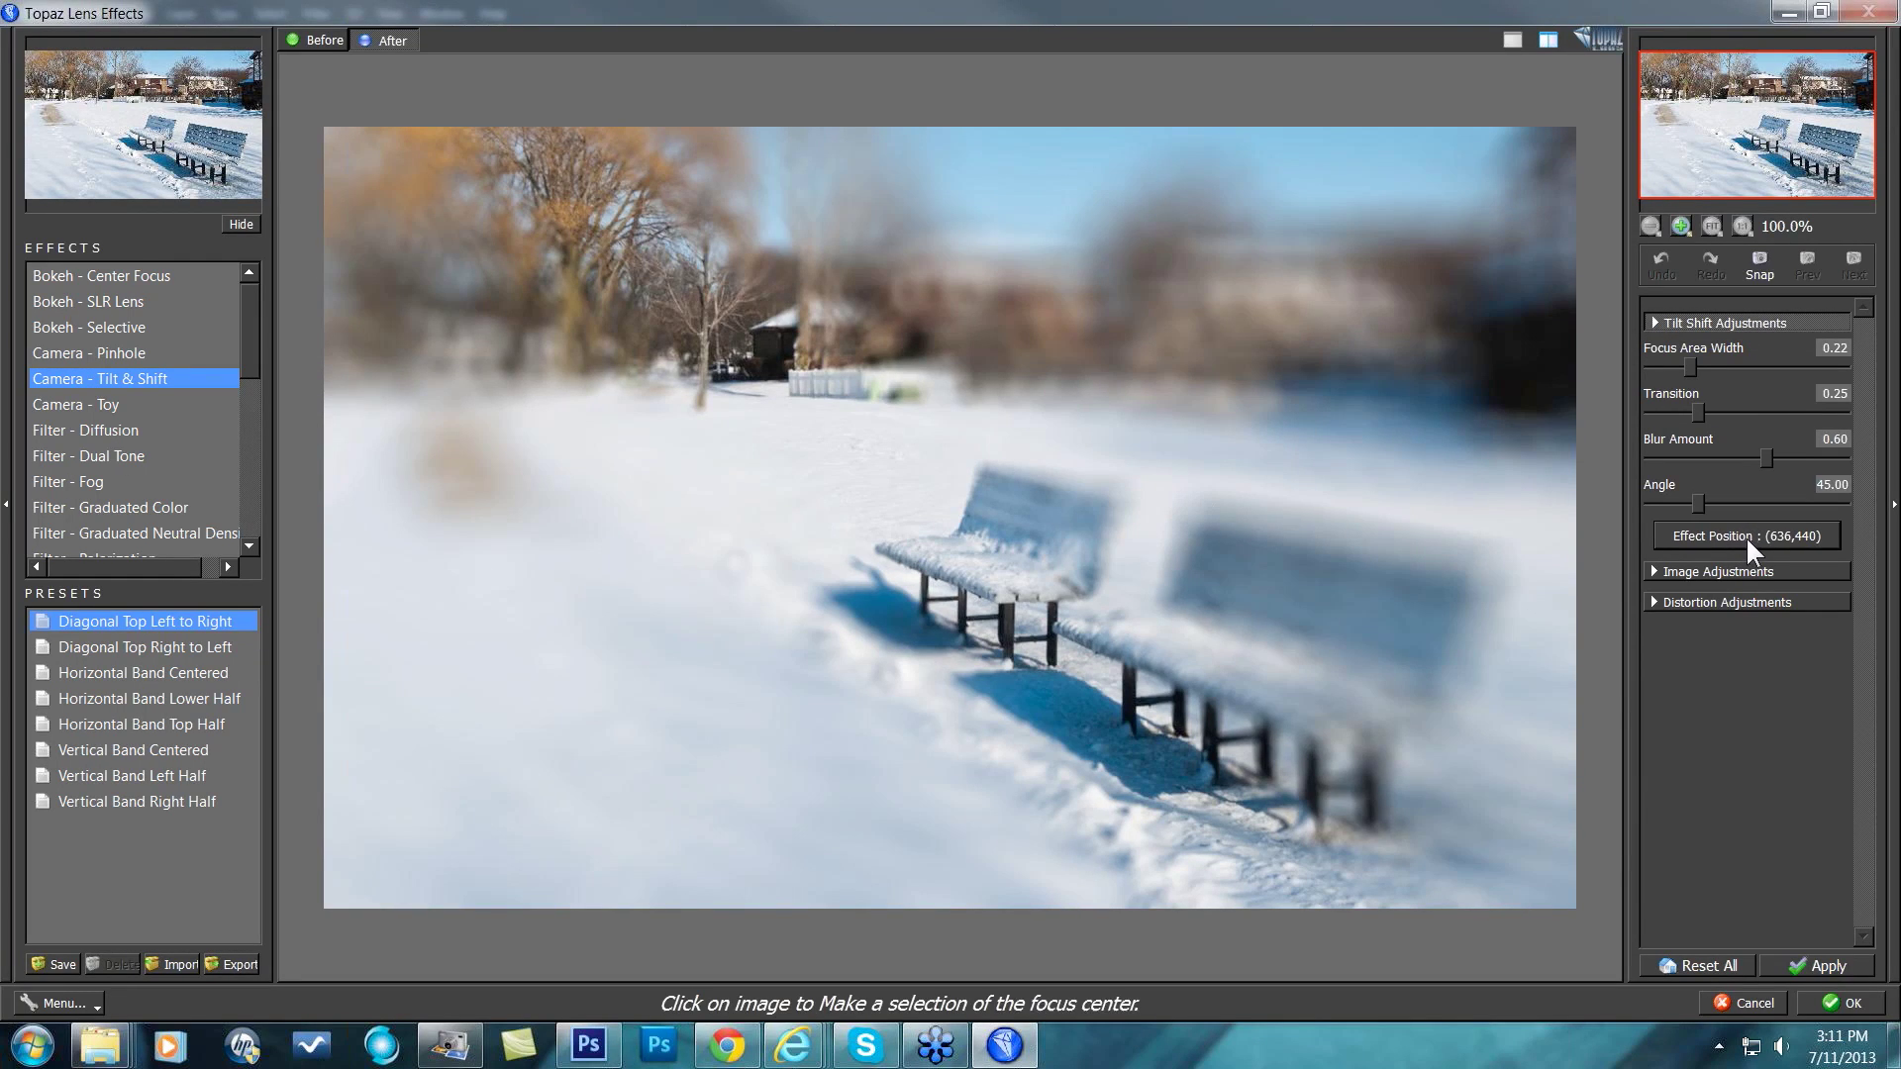
click(1260, 623)
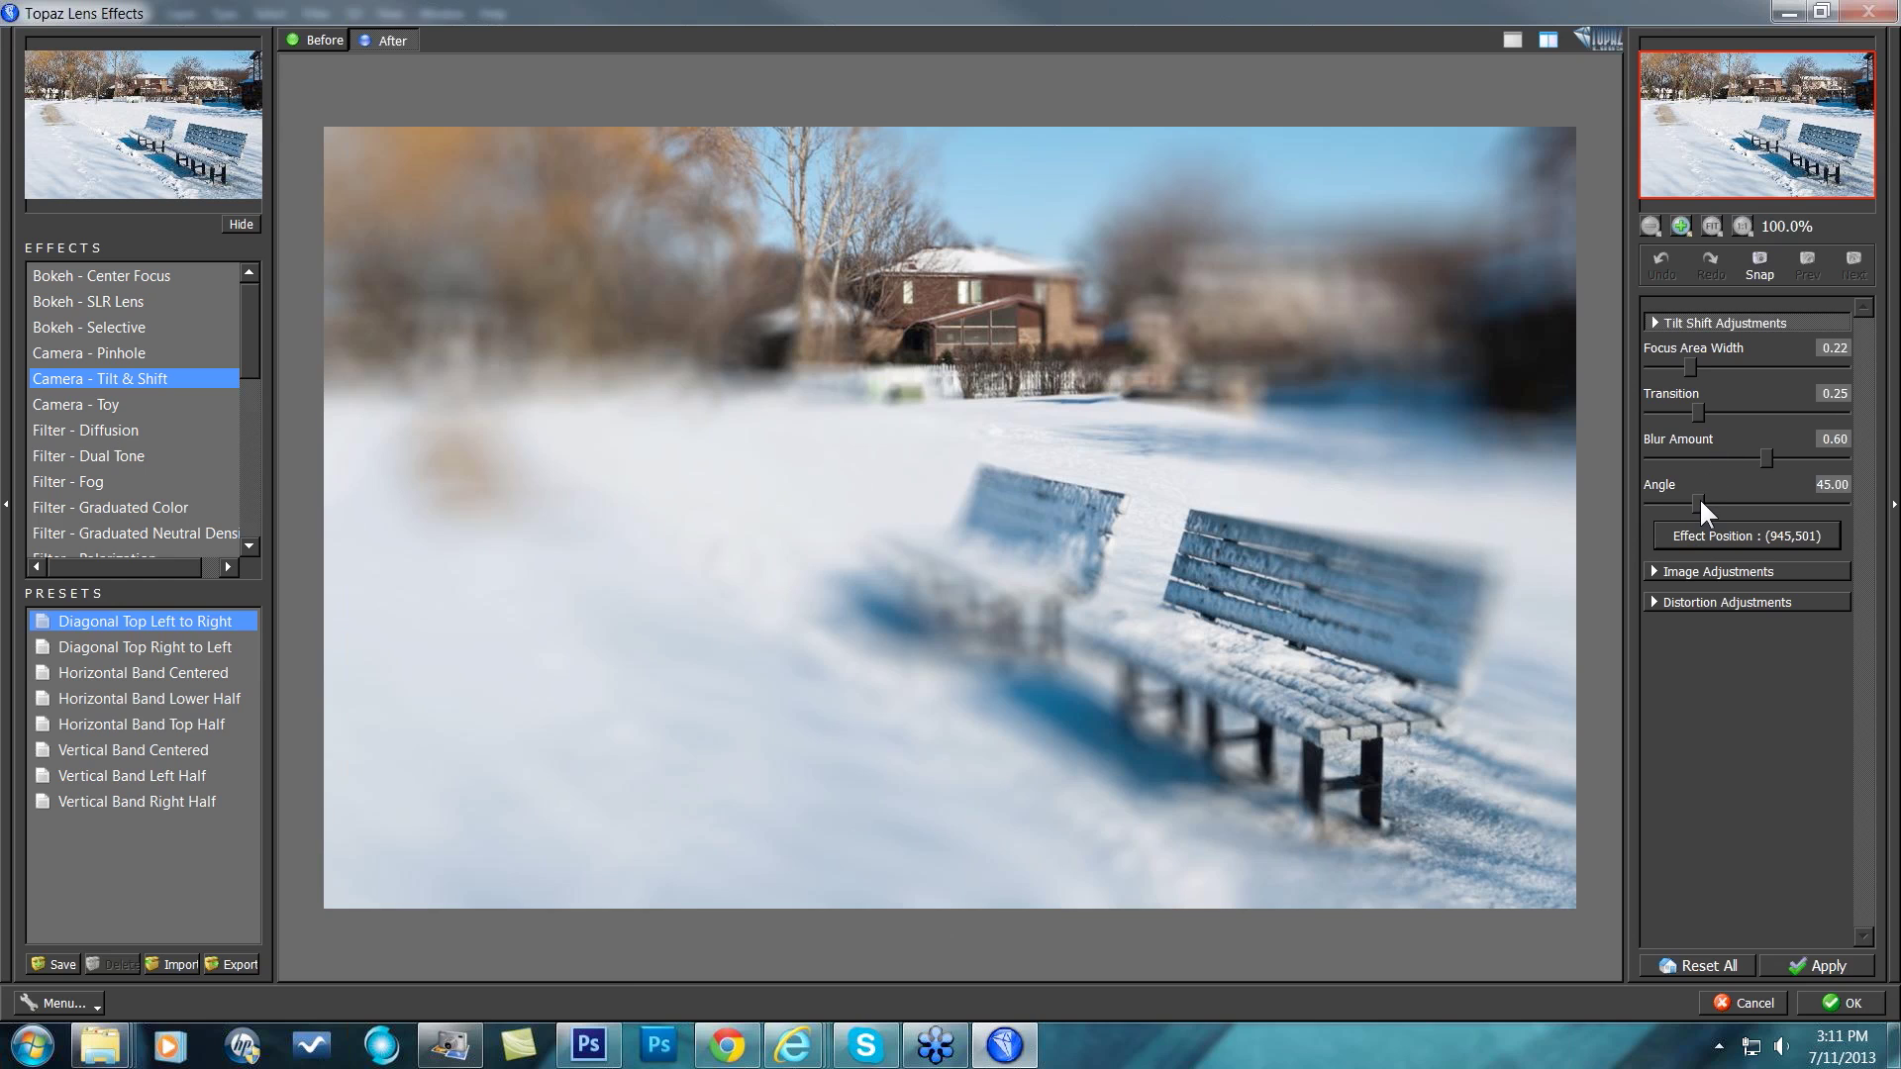
drag(1699, 502, 1714, 504)
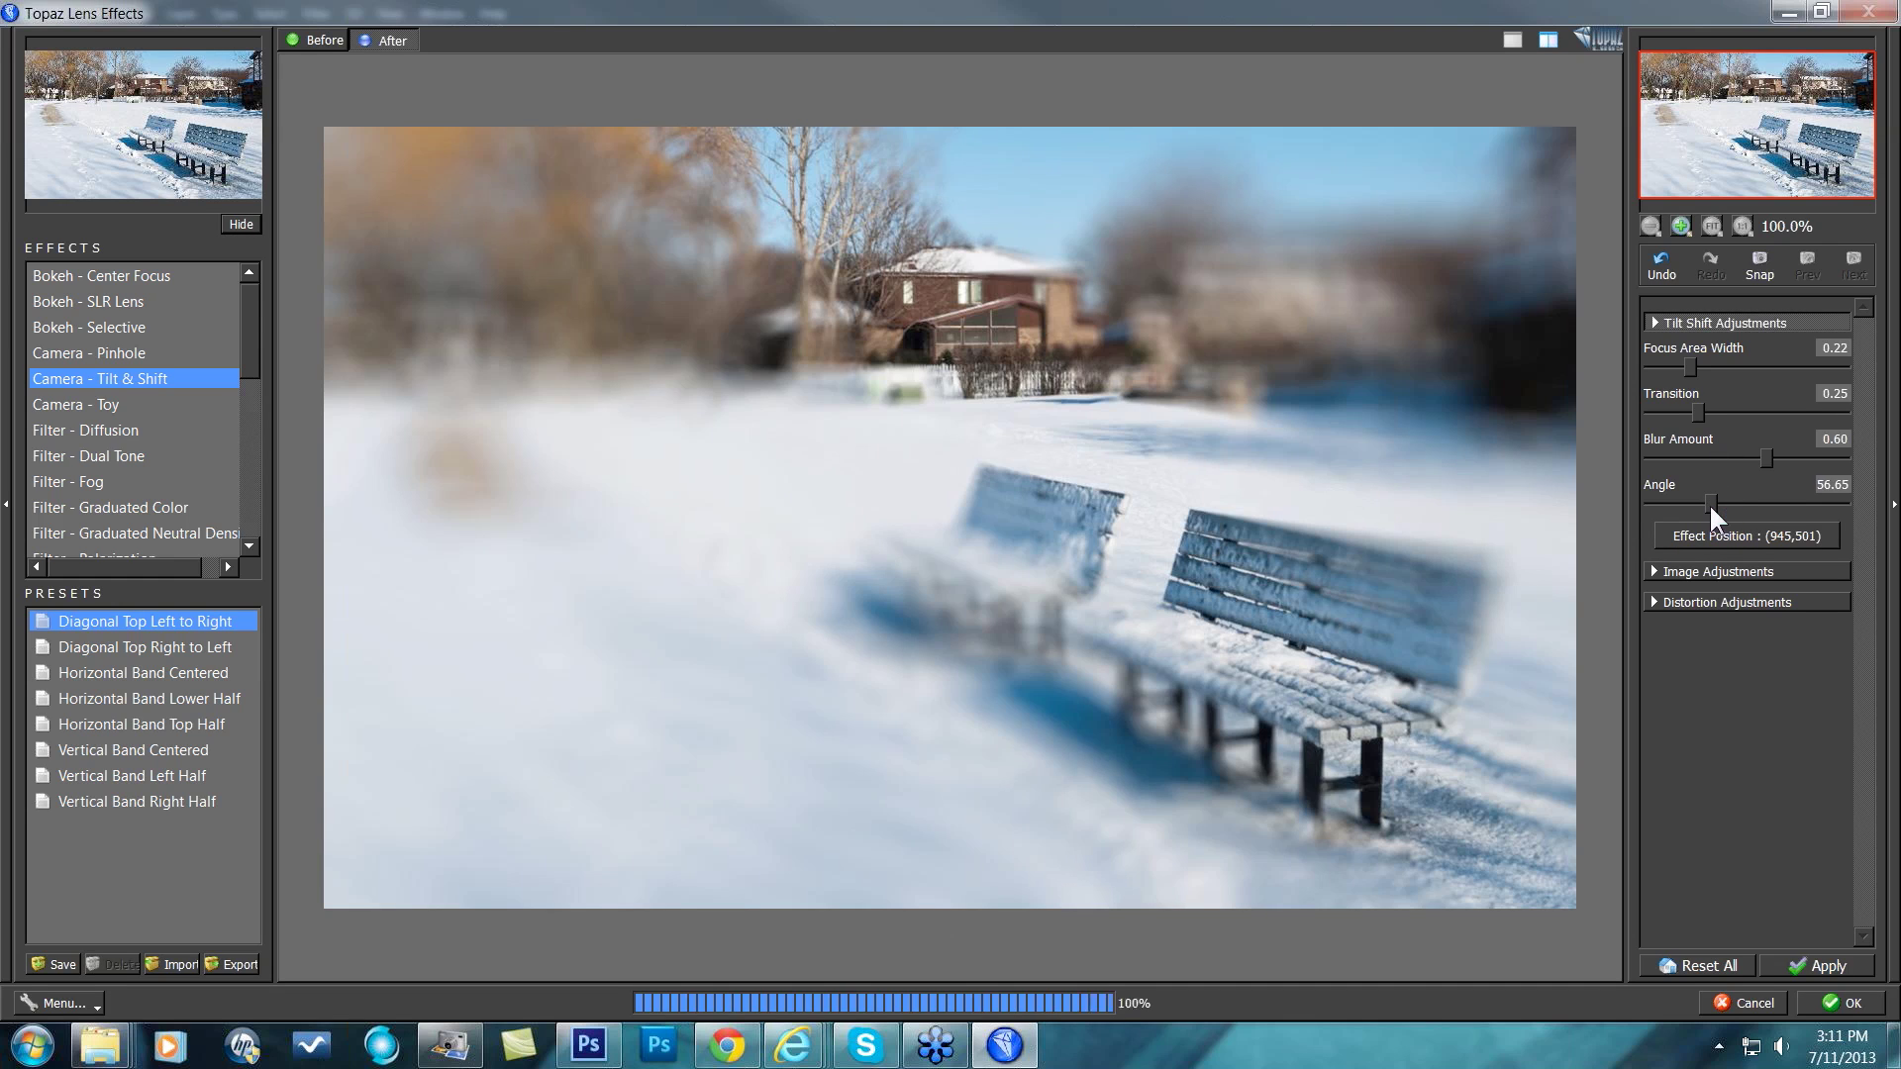
drag(1705, 497, 1842, 496)
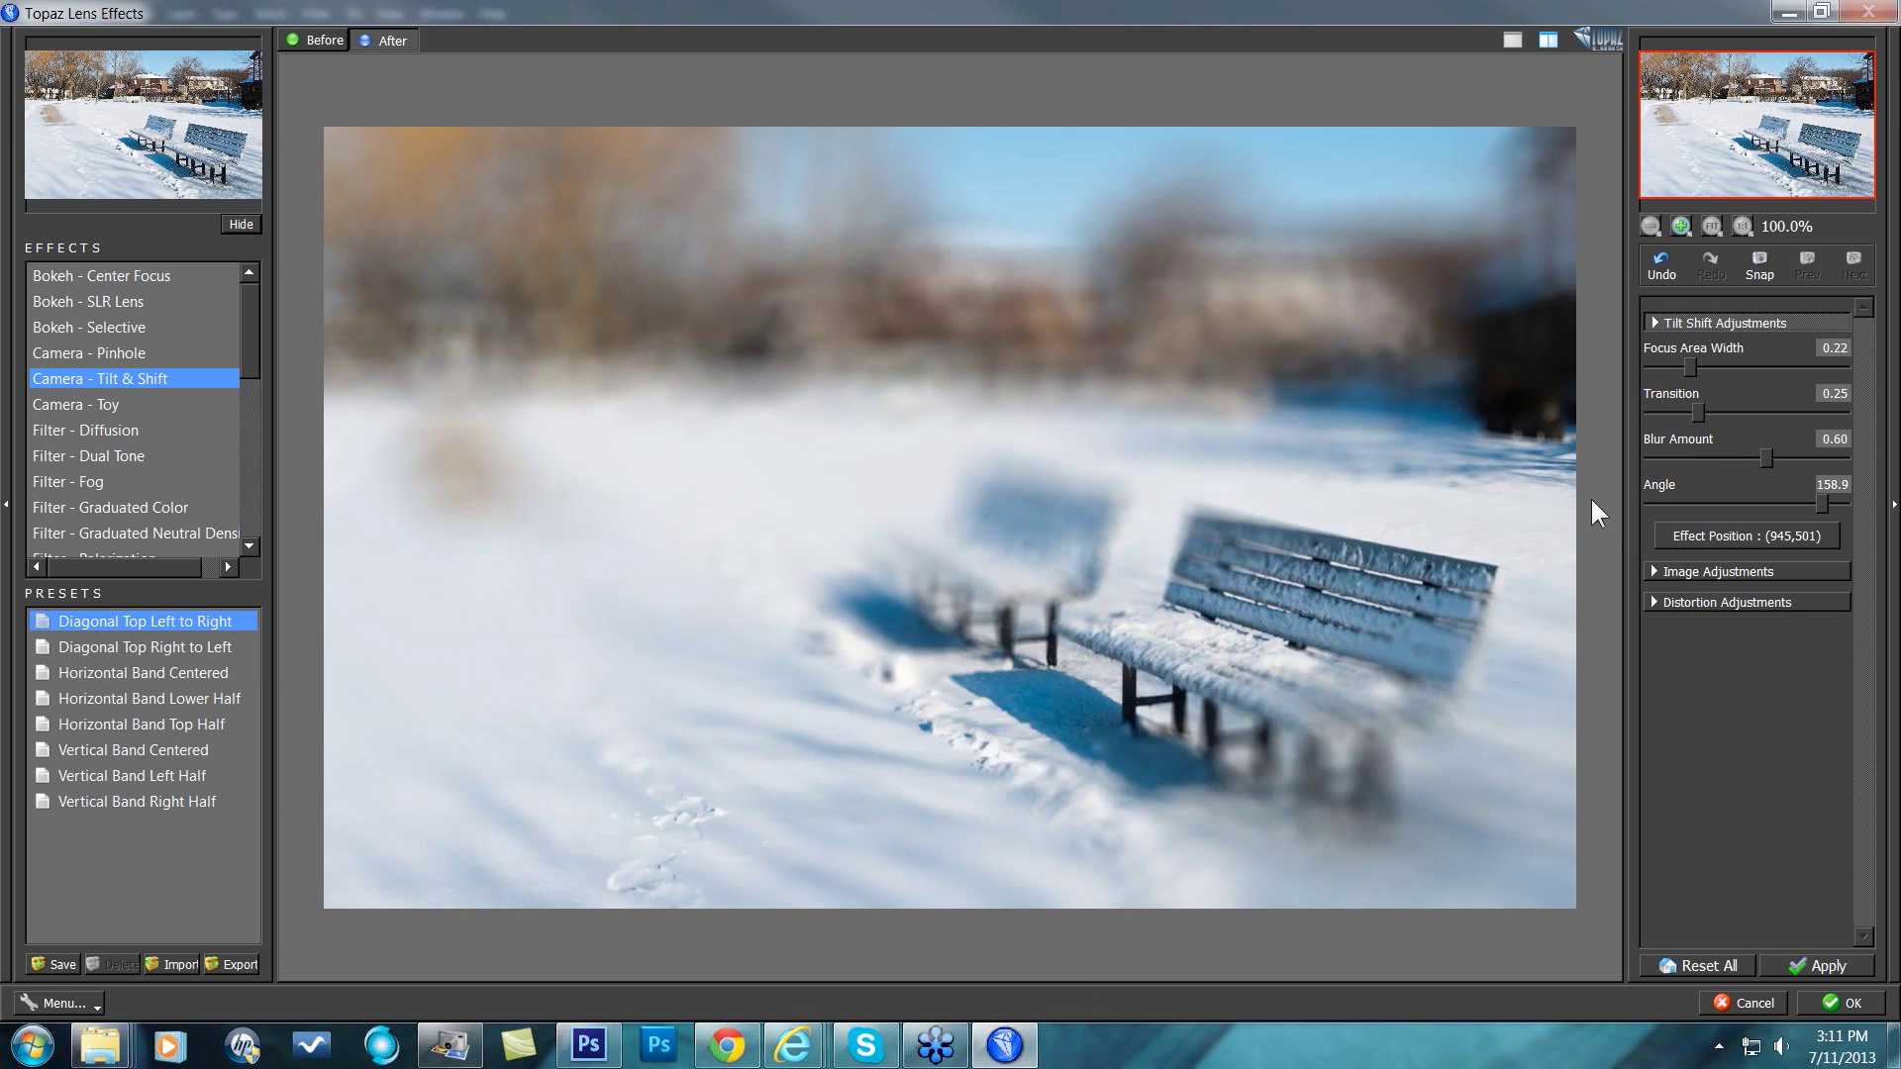
drag(1838, 501, 1848, 502)
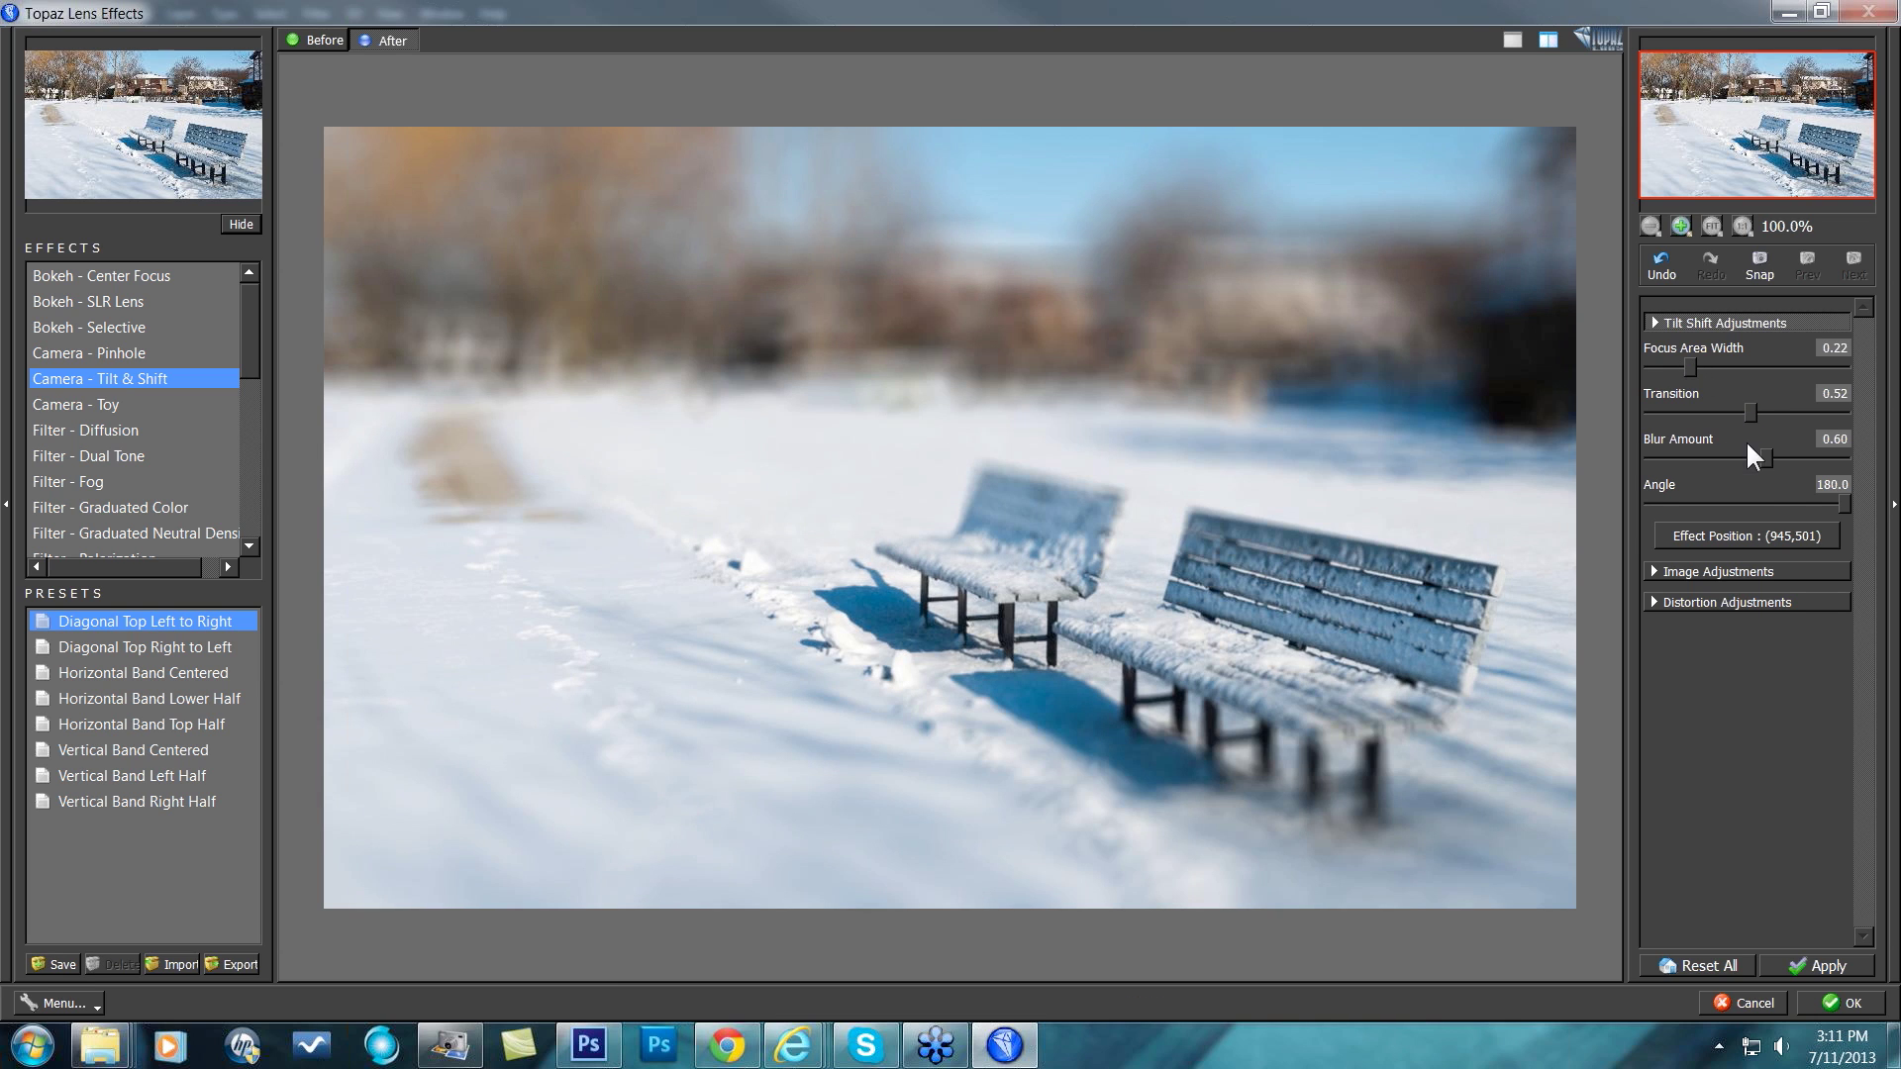
drag(1759, 460, 1712, 451)
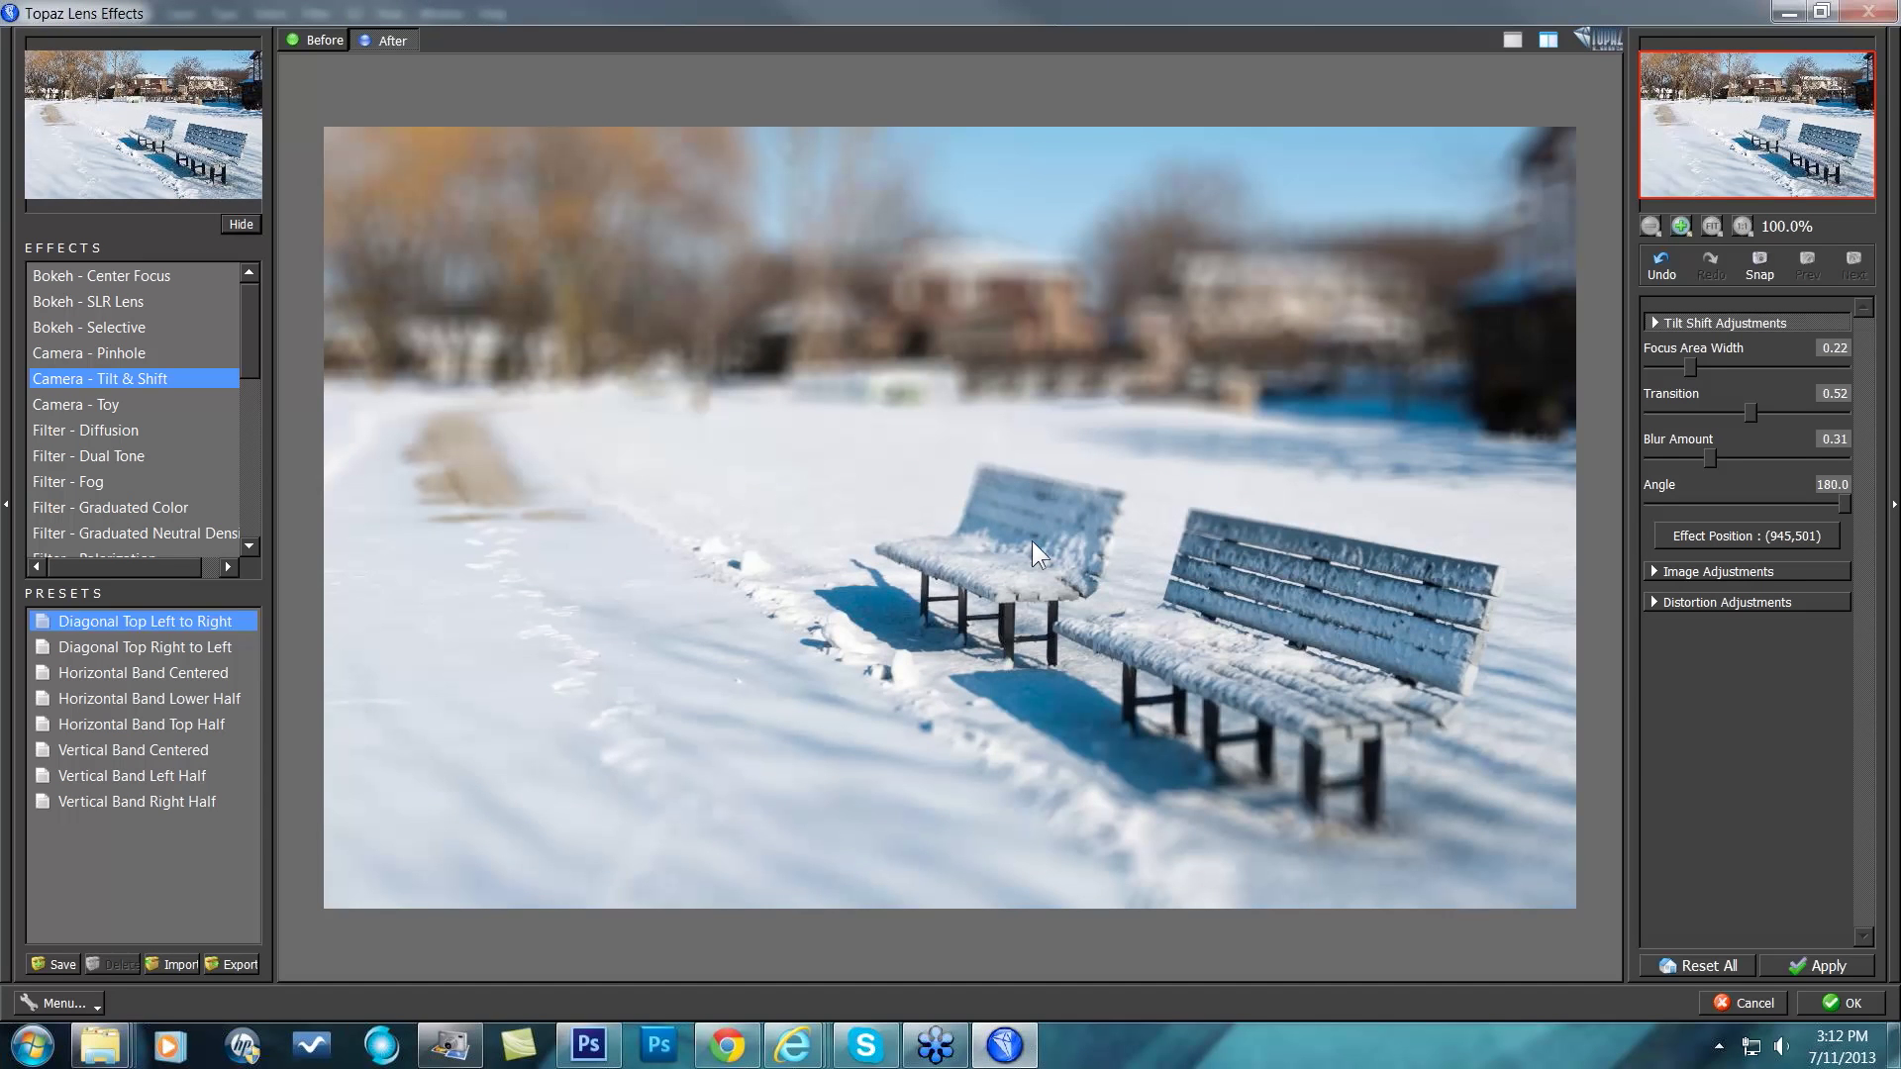
drag(1036, 549, 1035, 580)
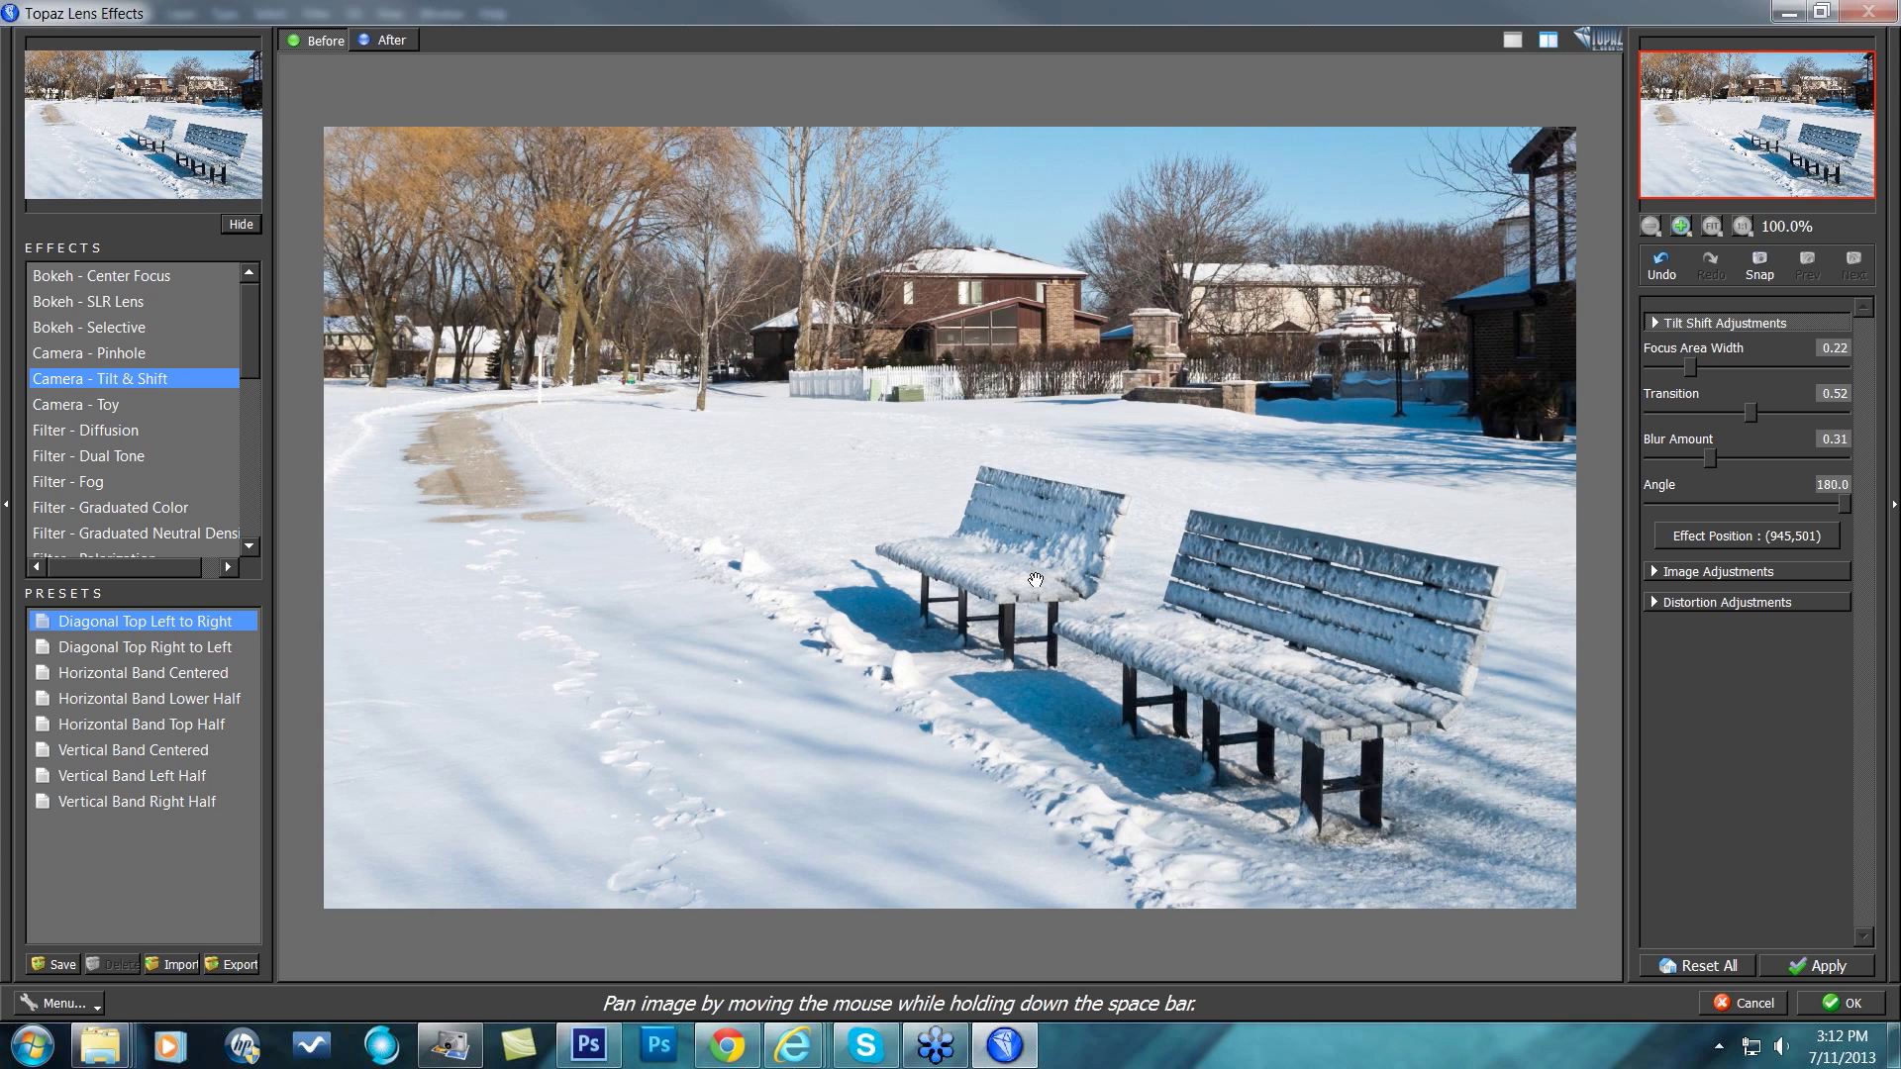
Return to the blurred preview, then cancel Topaz Lens Effects without applying the tilt-shift.
drag(1036, 581, 1028, 597)
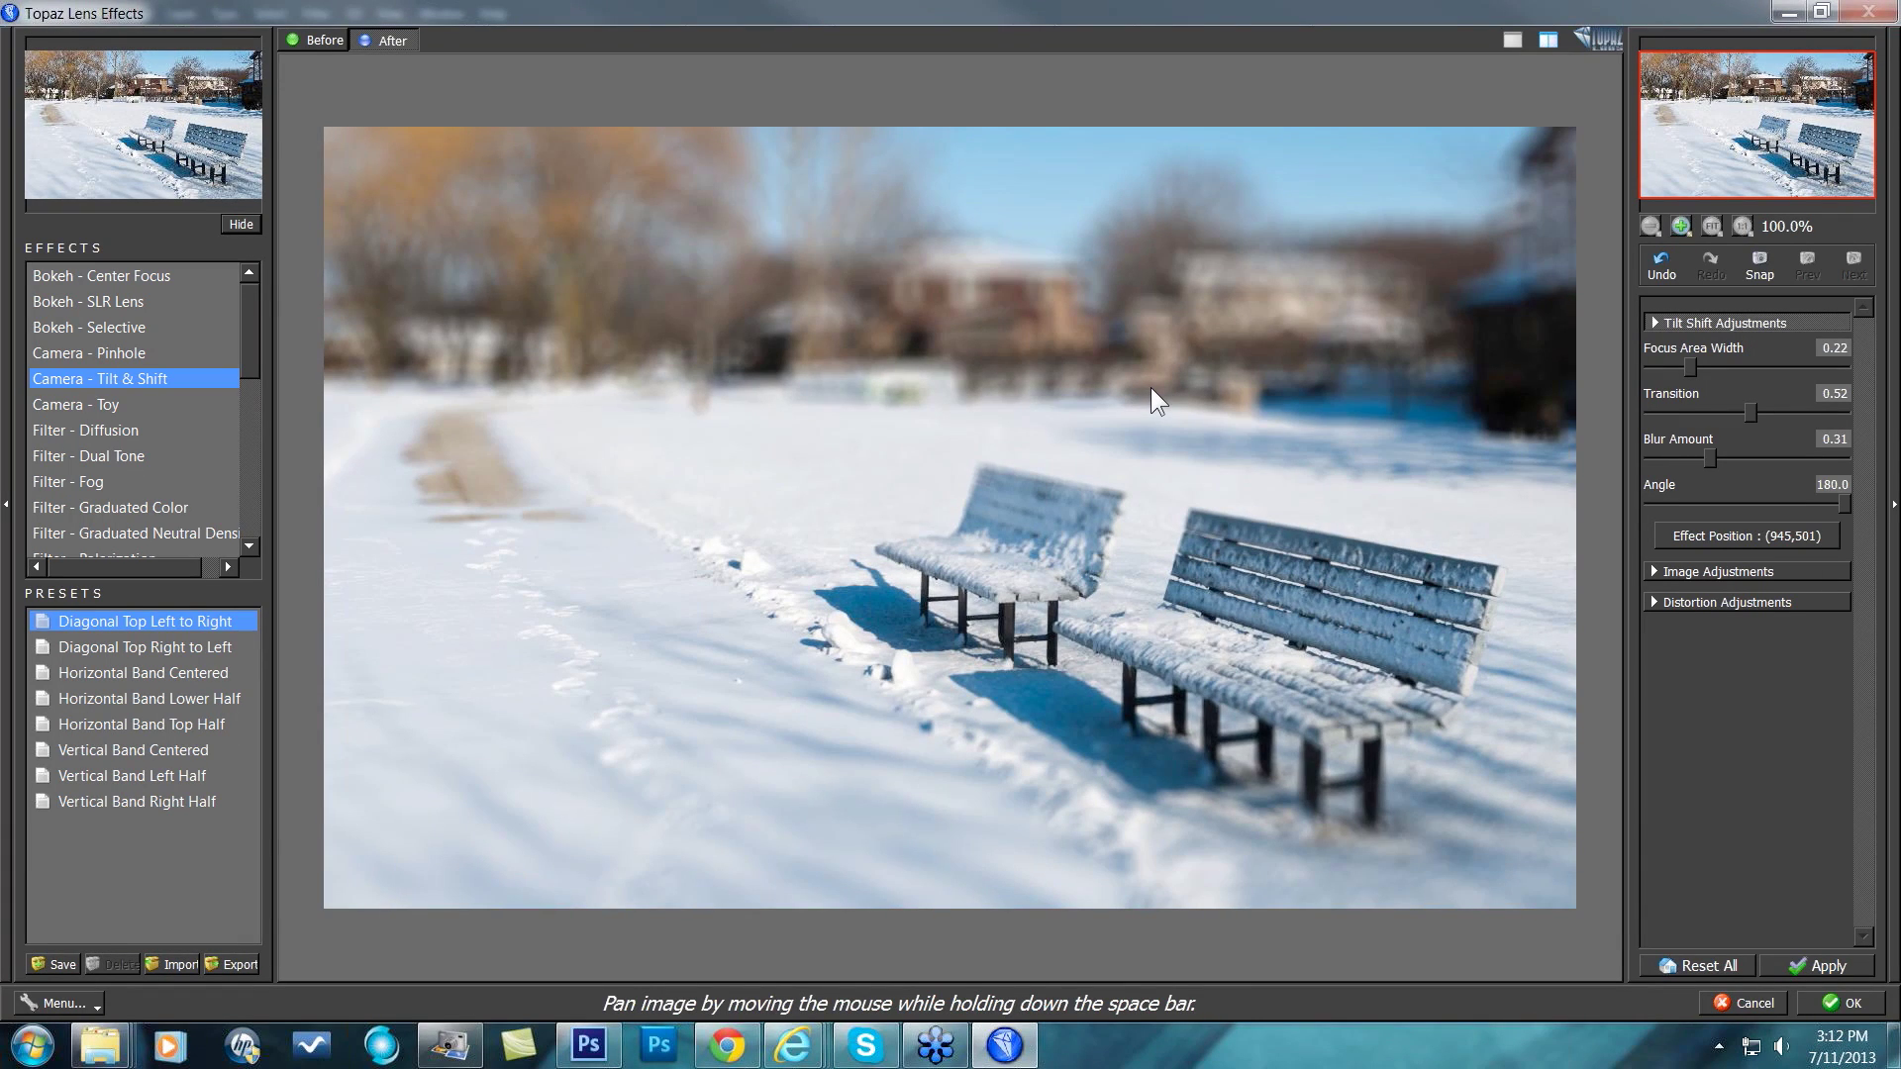
click(1745, 1003)
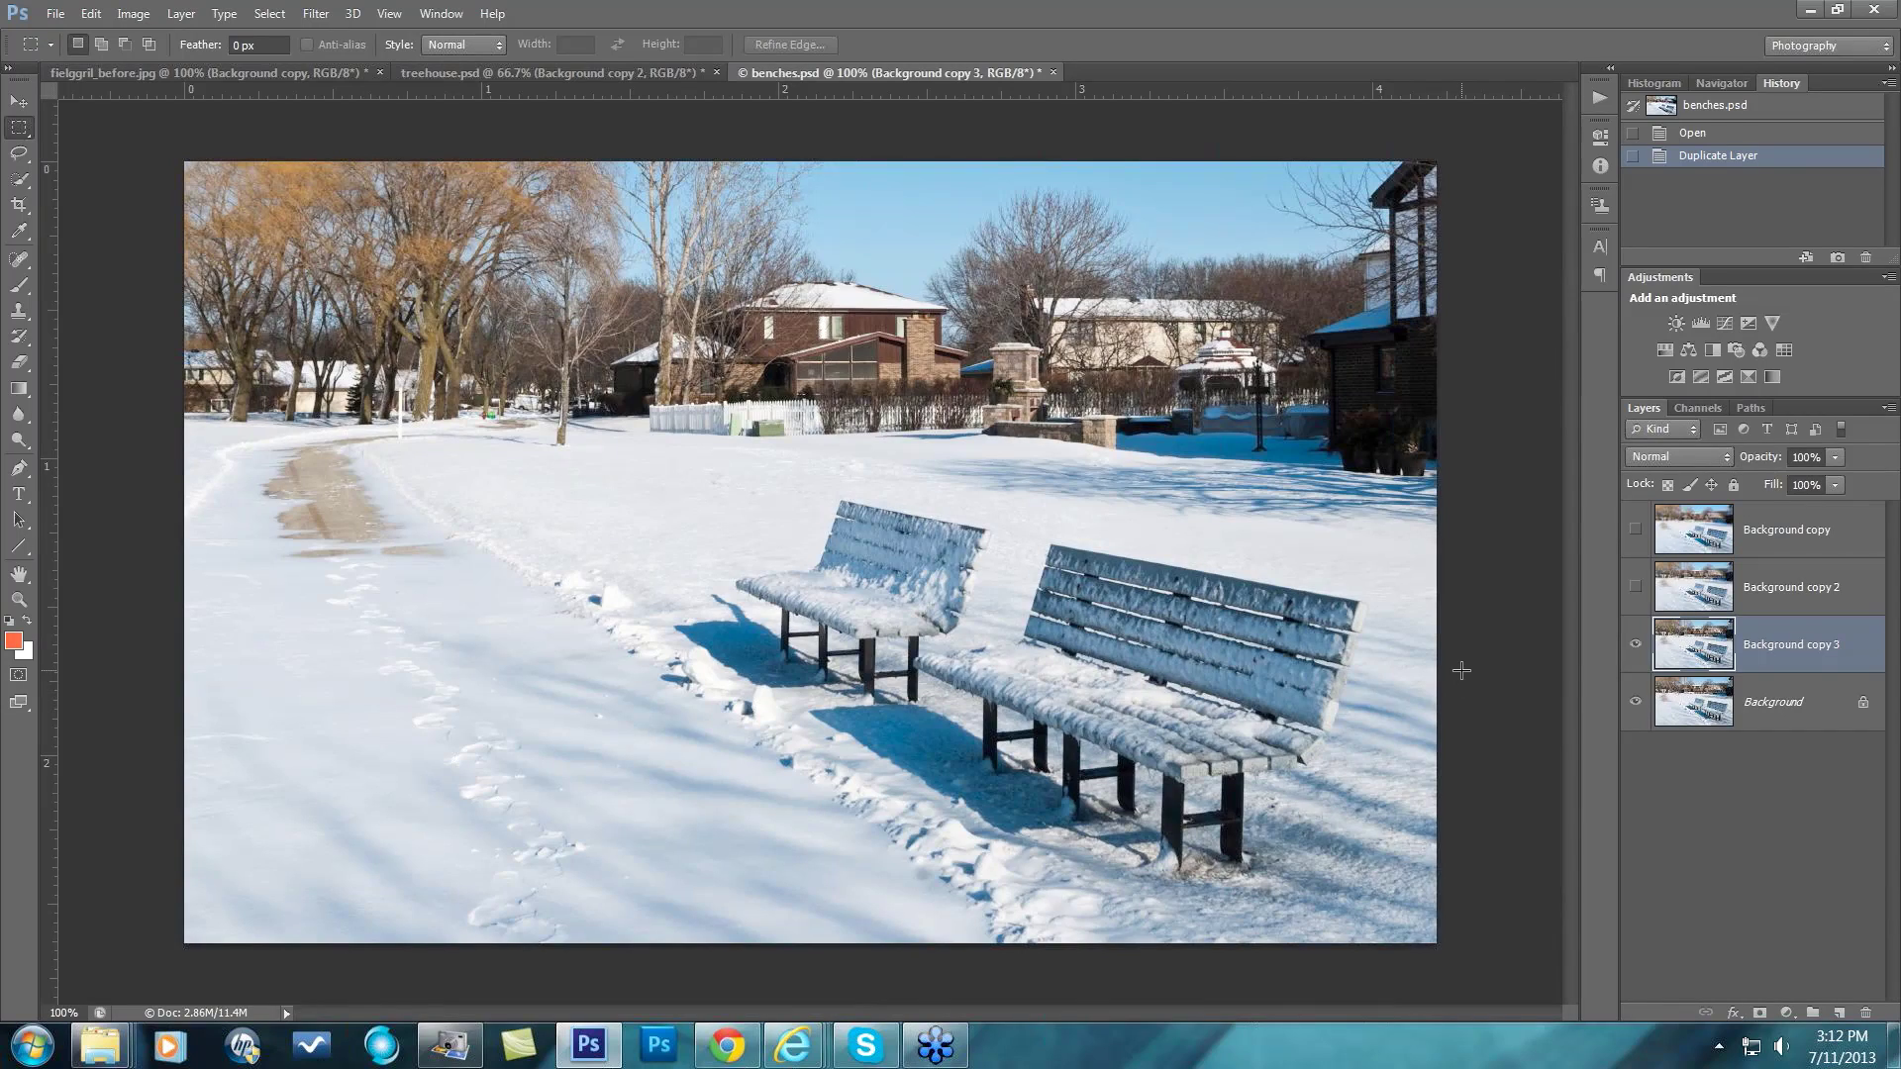
Return to the fielggril_before.jpg document by way of the treehouse.psd tab.
click(590, 71)
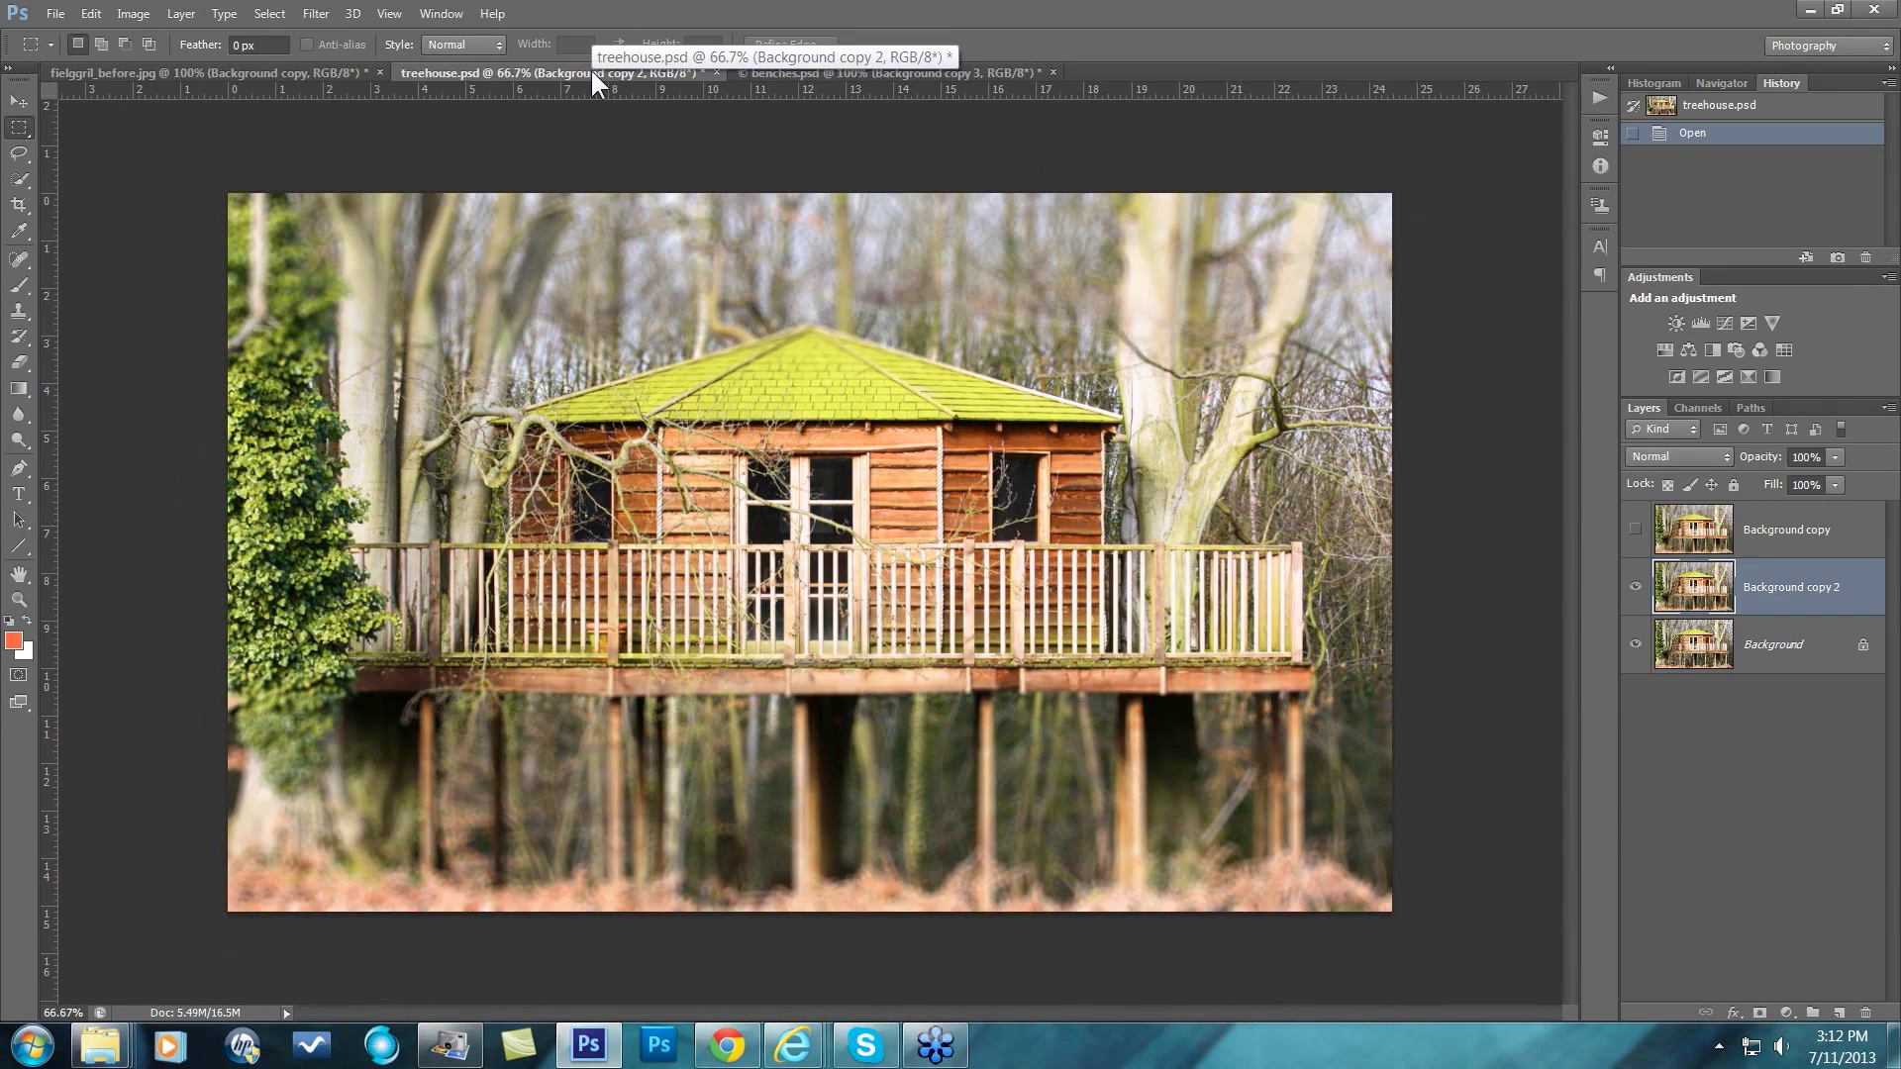
click(174, 71)
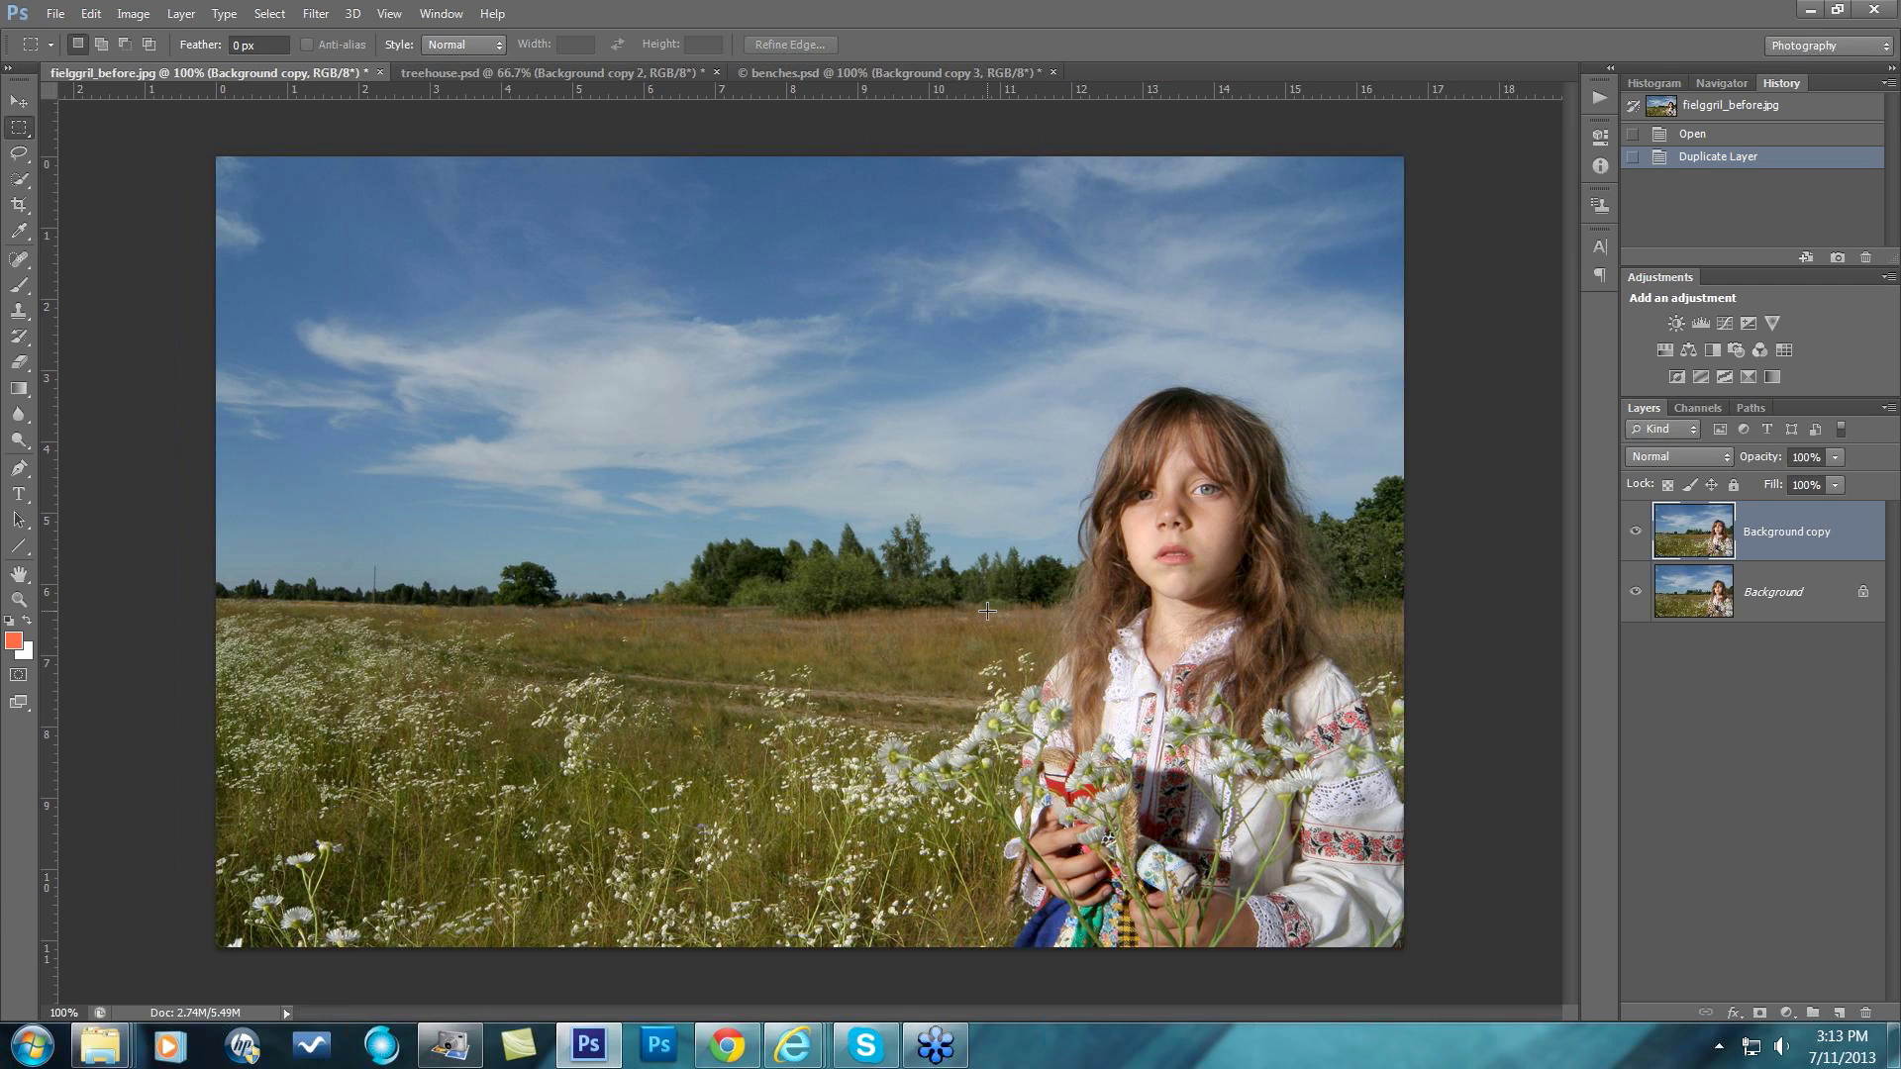
Open Ainsley_Dual_FocusEx from the Lens Effects Images folder.
click(56, 15)
click(78, 60)
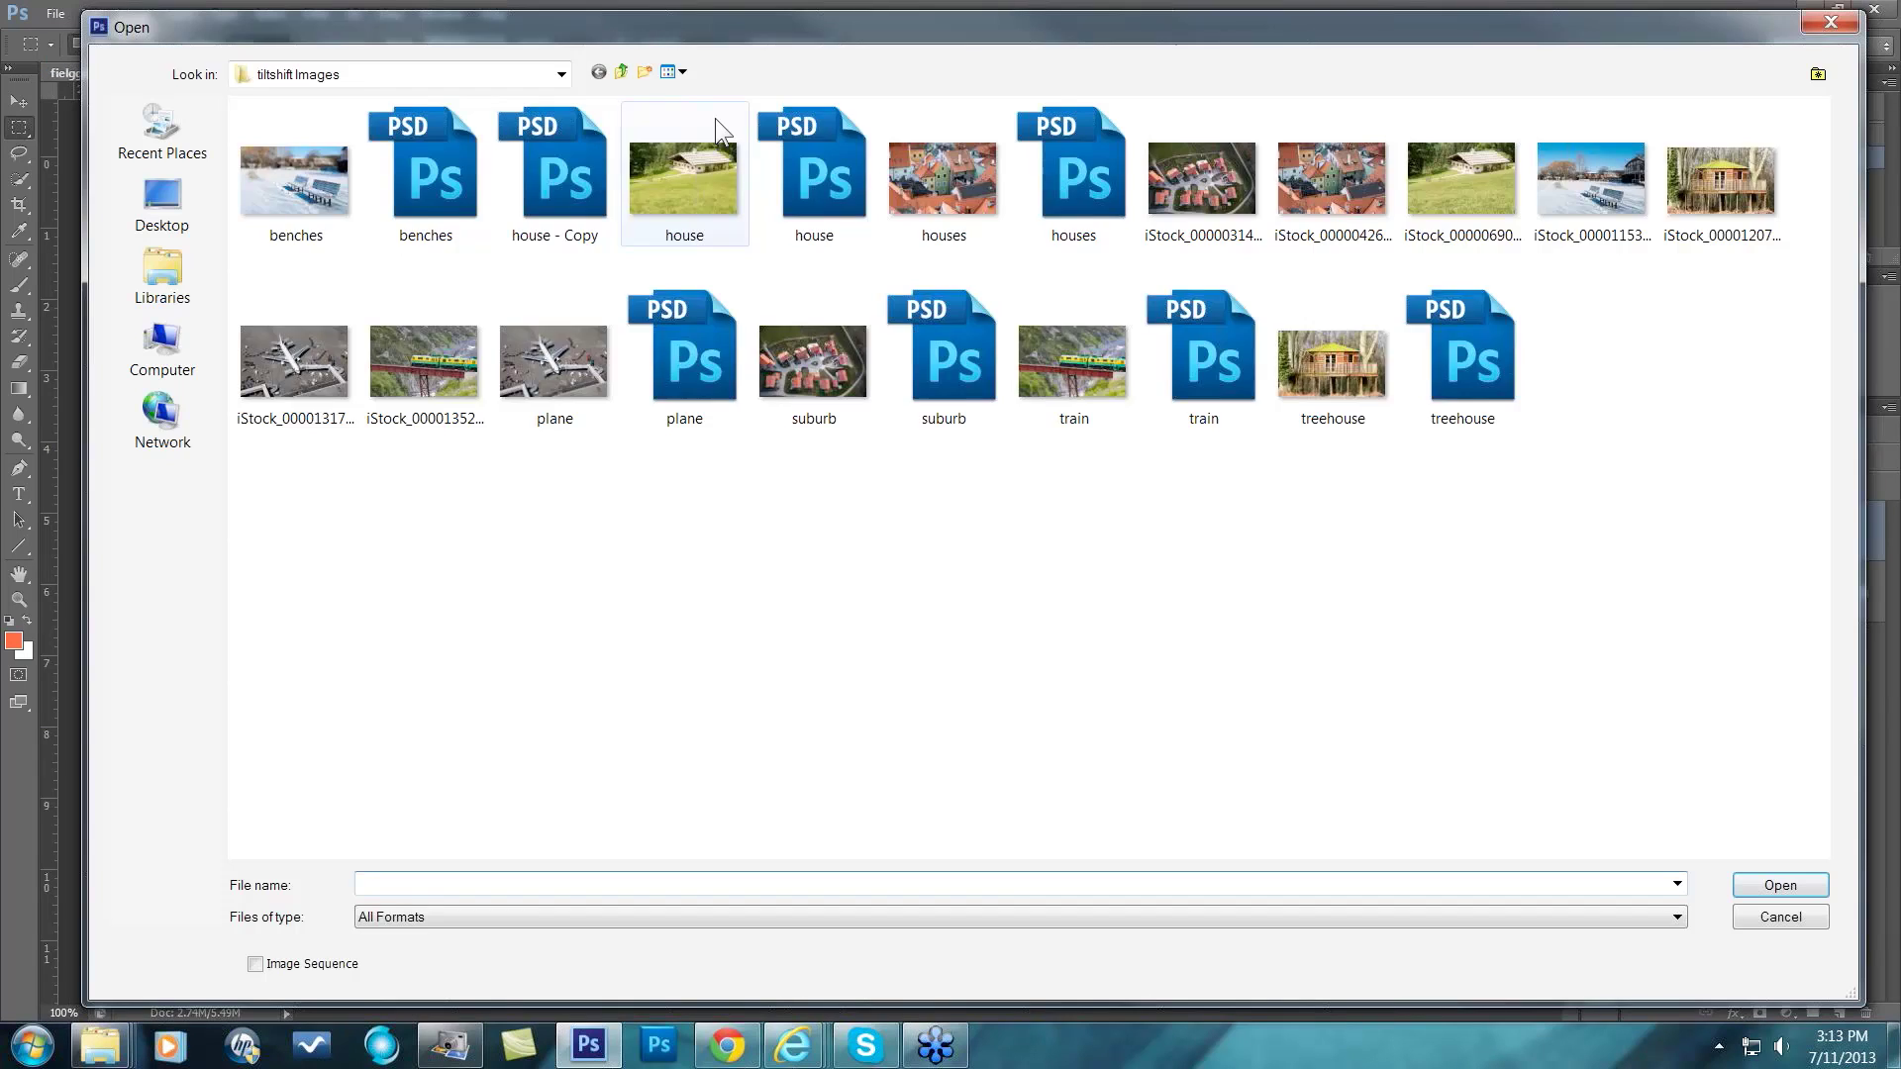
click(621, 72)
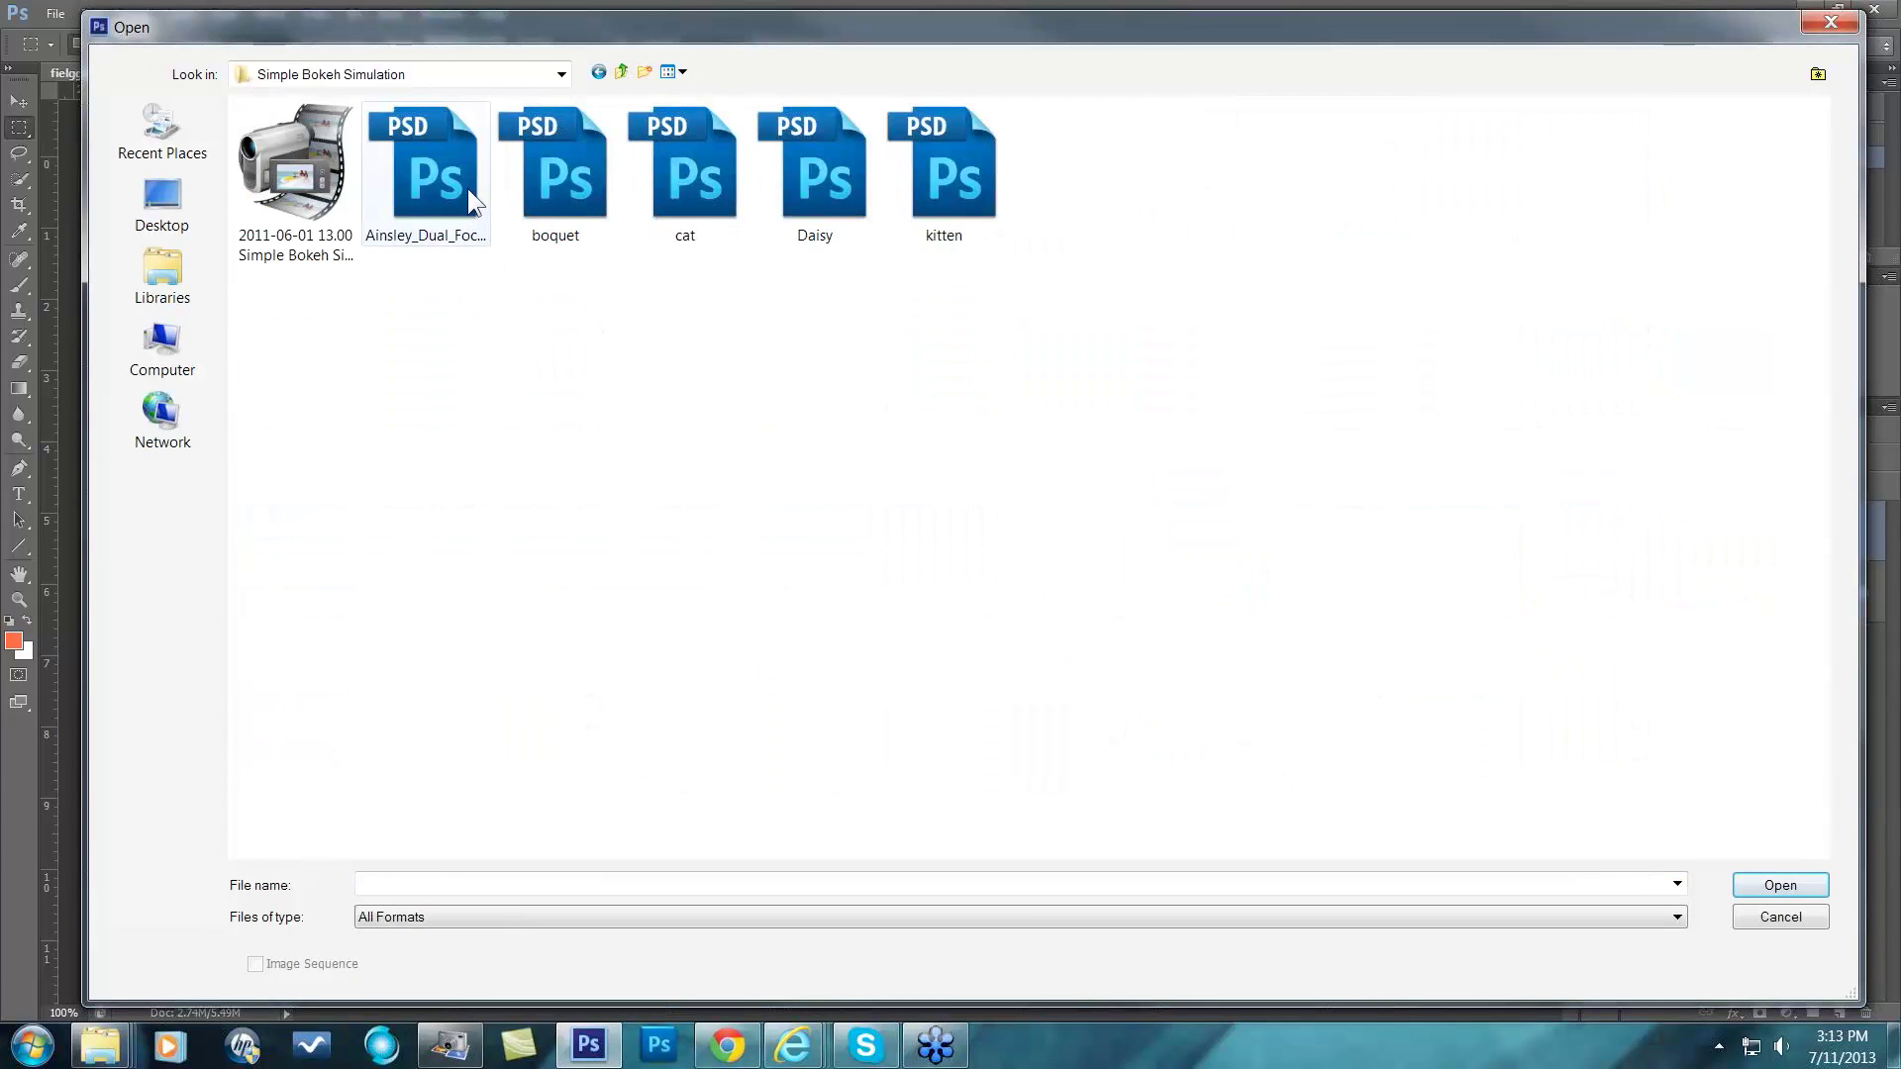
click(467, 188)
click(1782, 891)
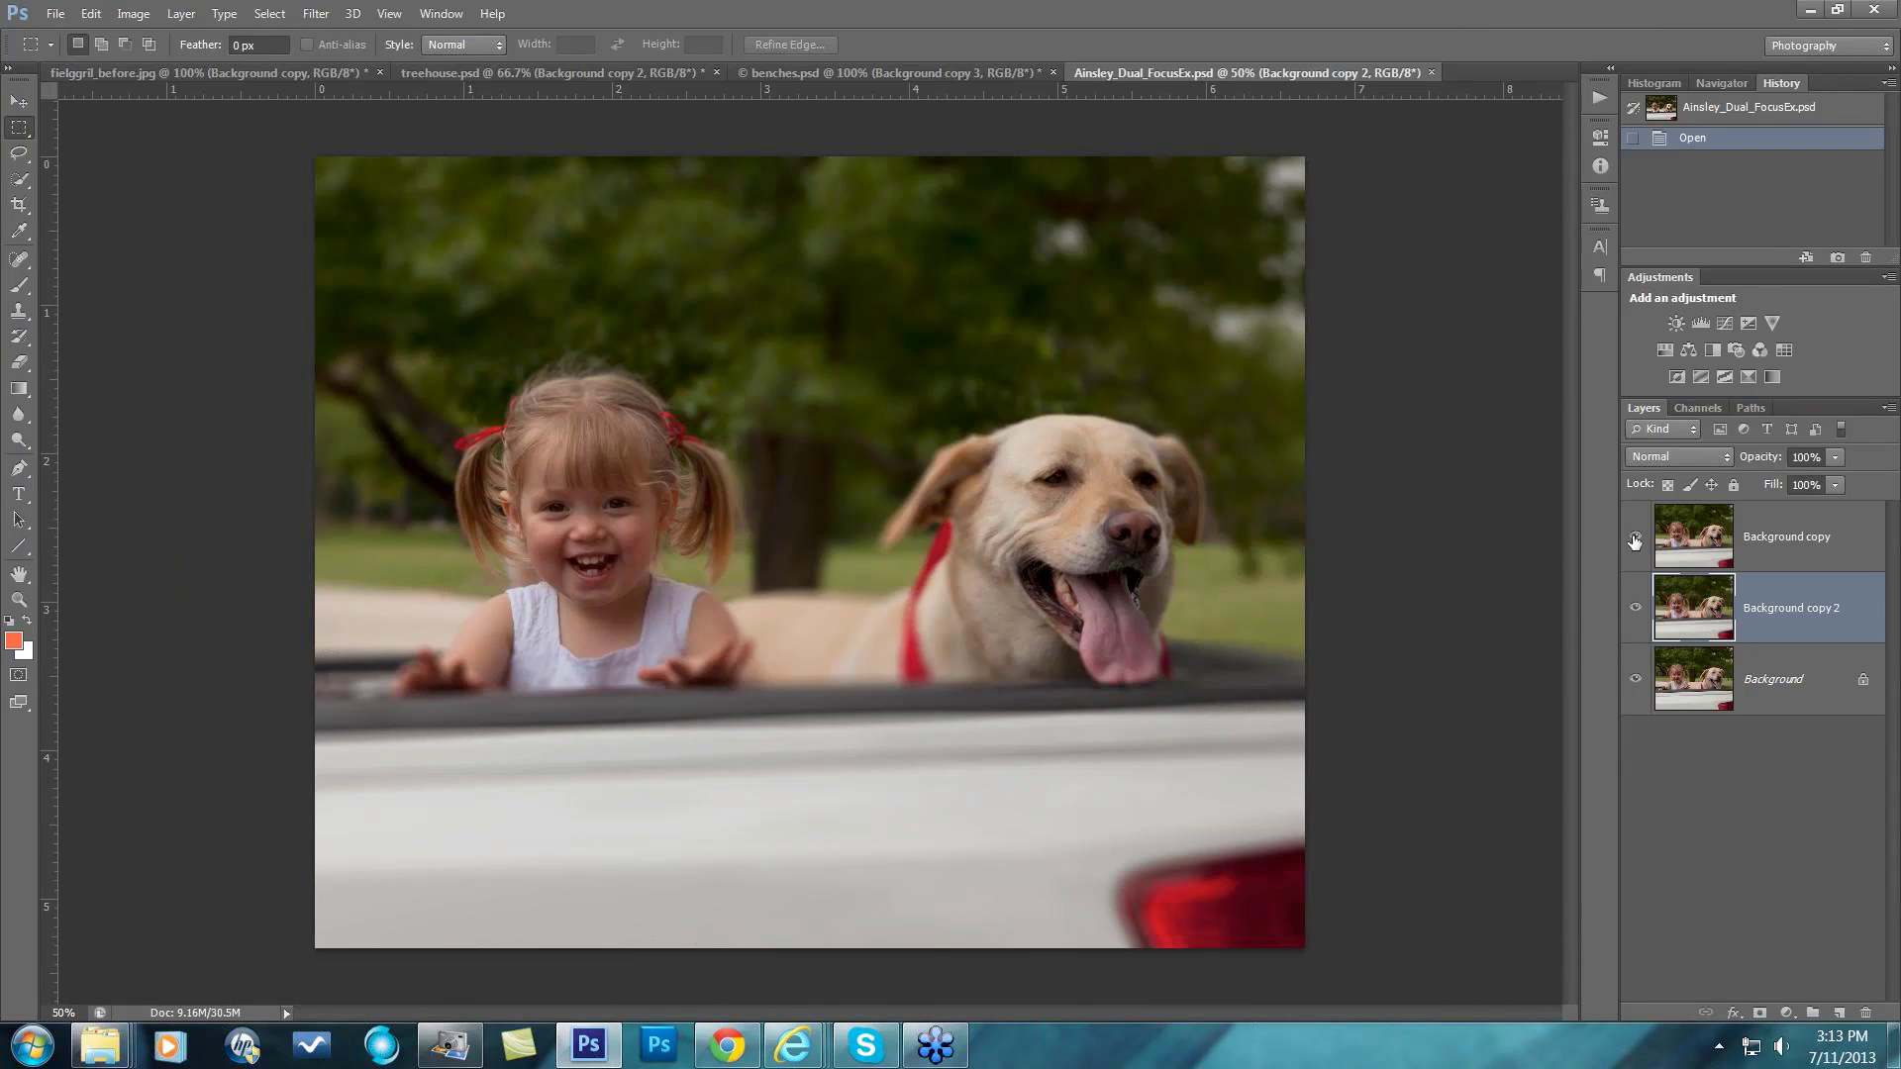
Hide the Background copy and Background copy 2 layers, comparing the blurred and sharp versions.
click(1634, 538)
click(1634, 610)
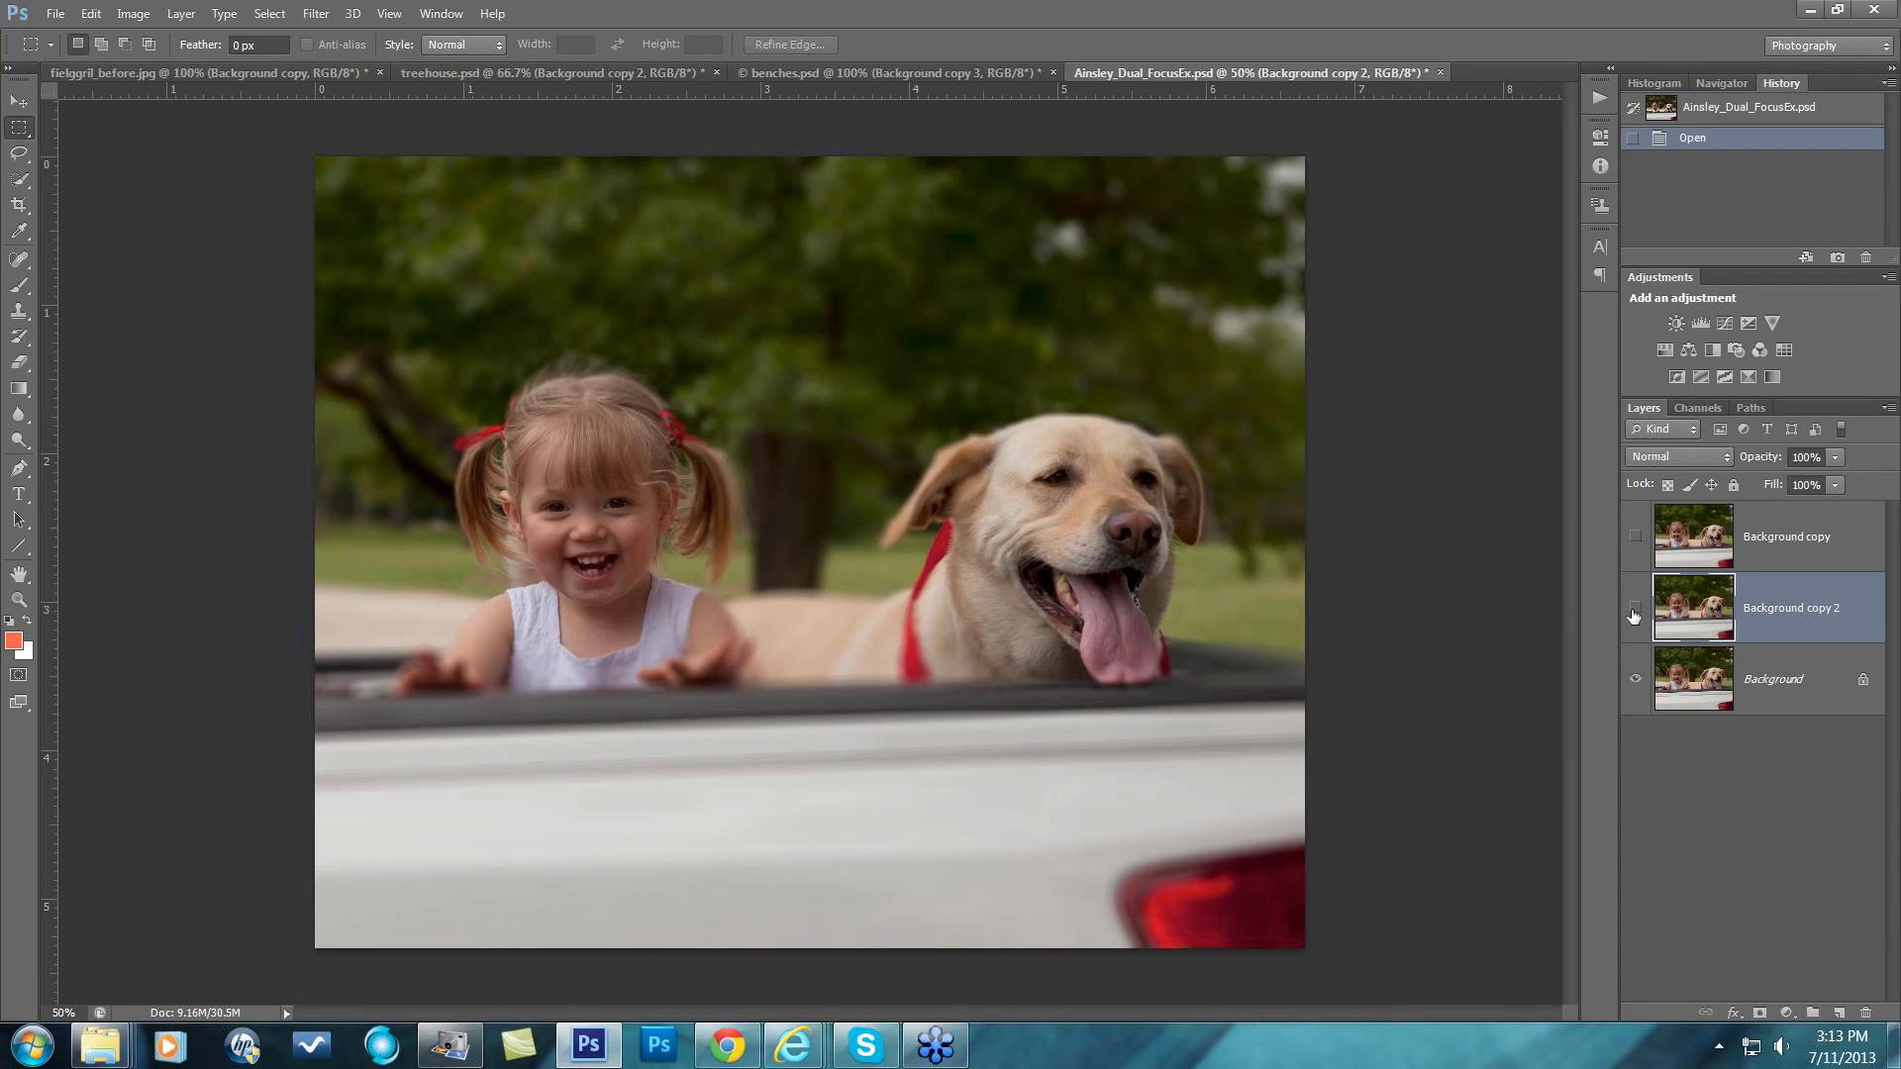
click(1634, 614)
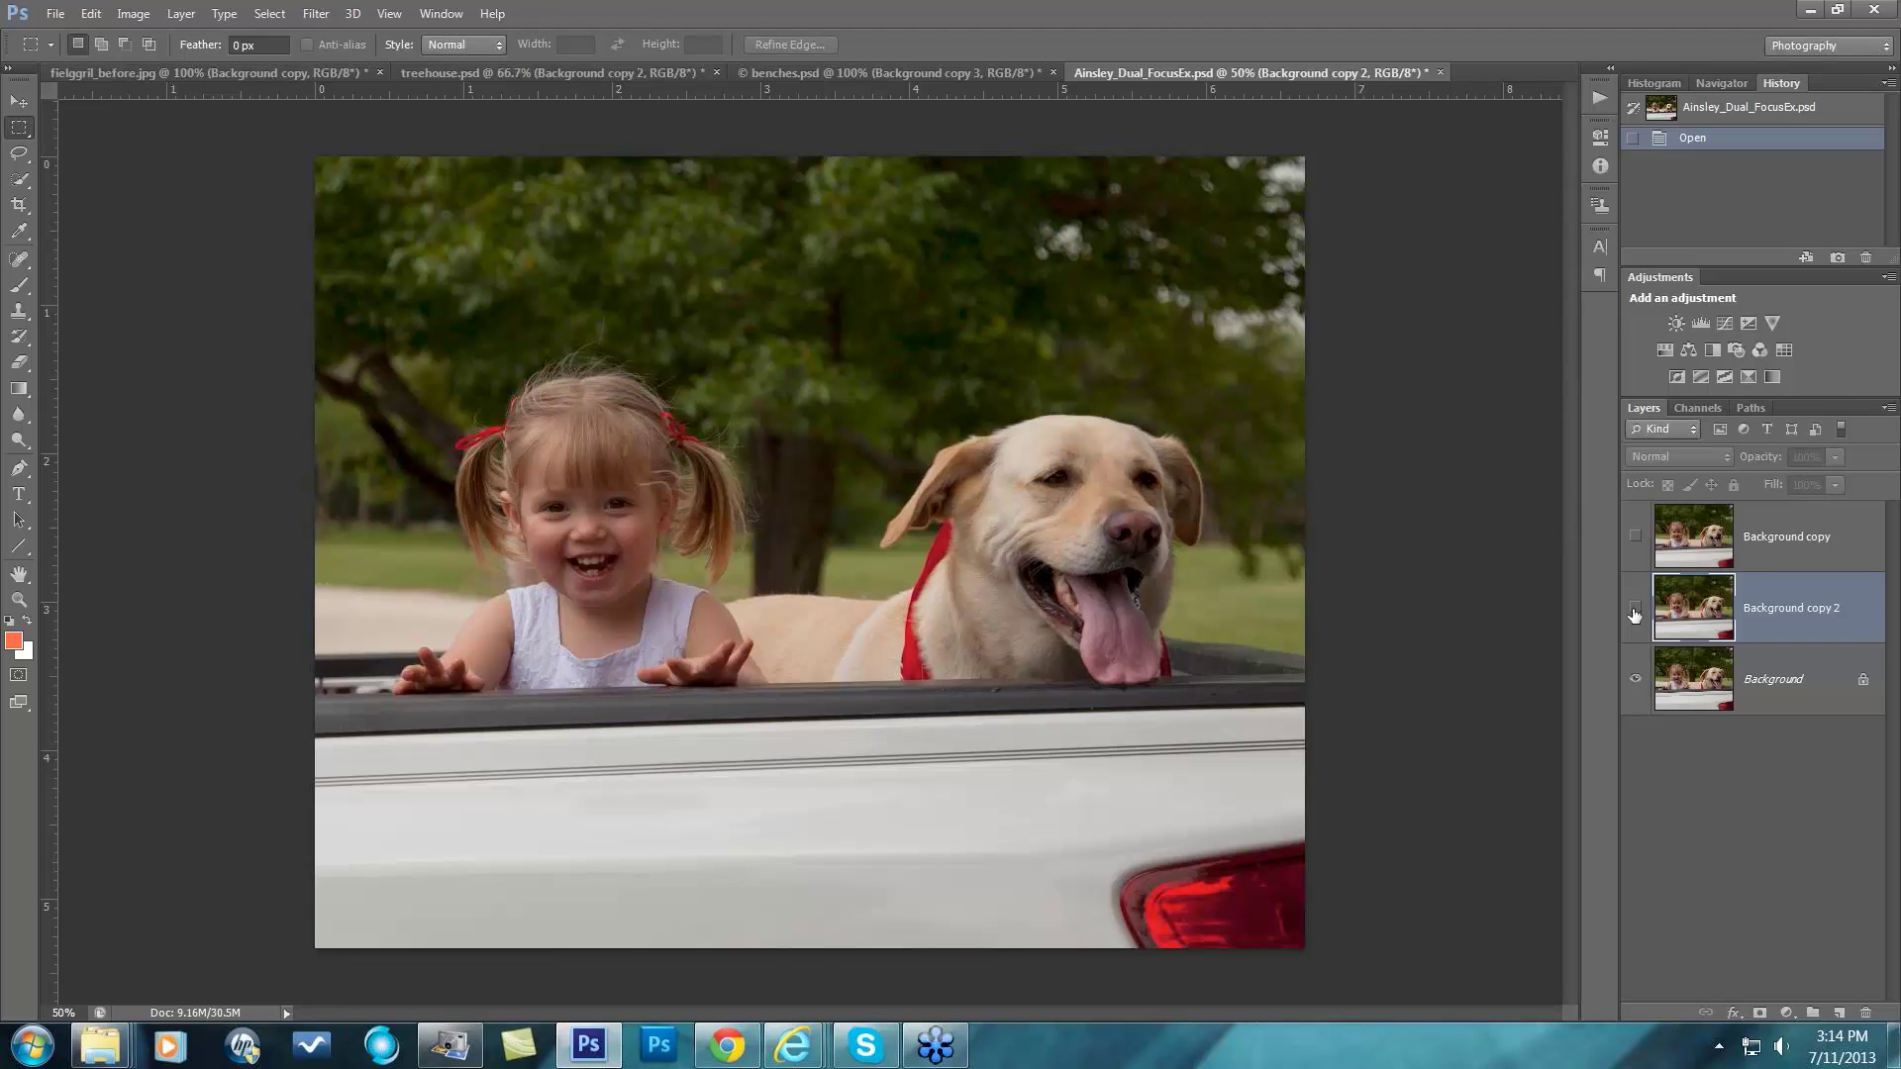
click(1635, 613)
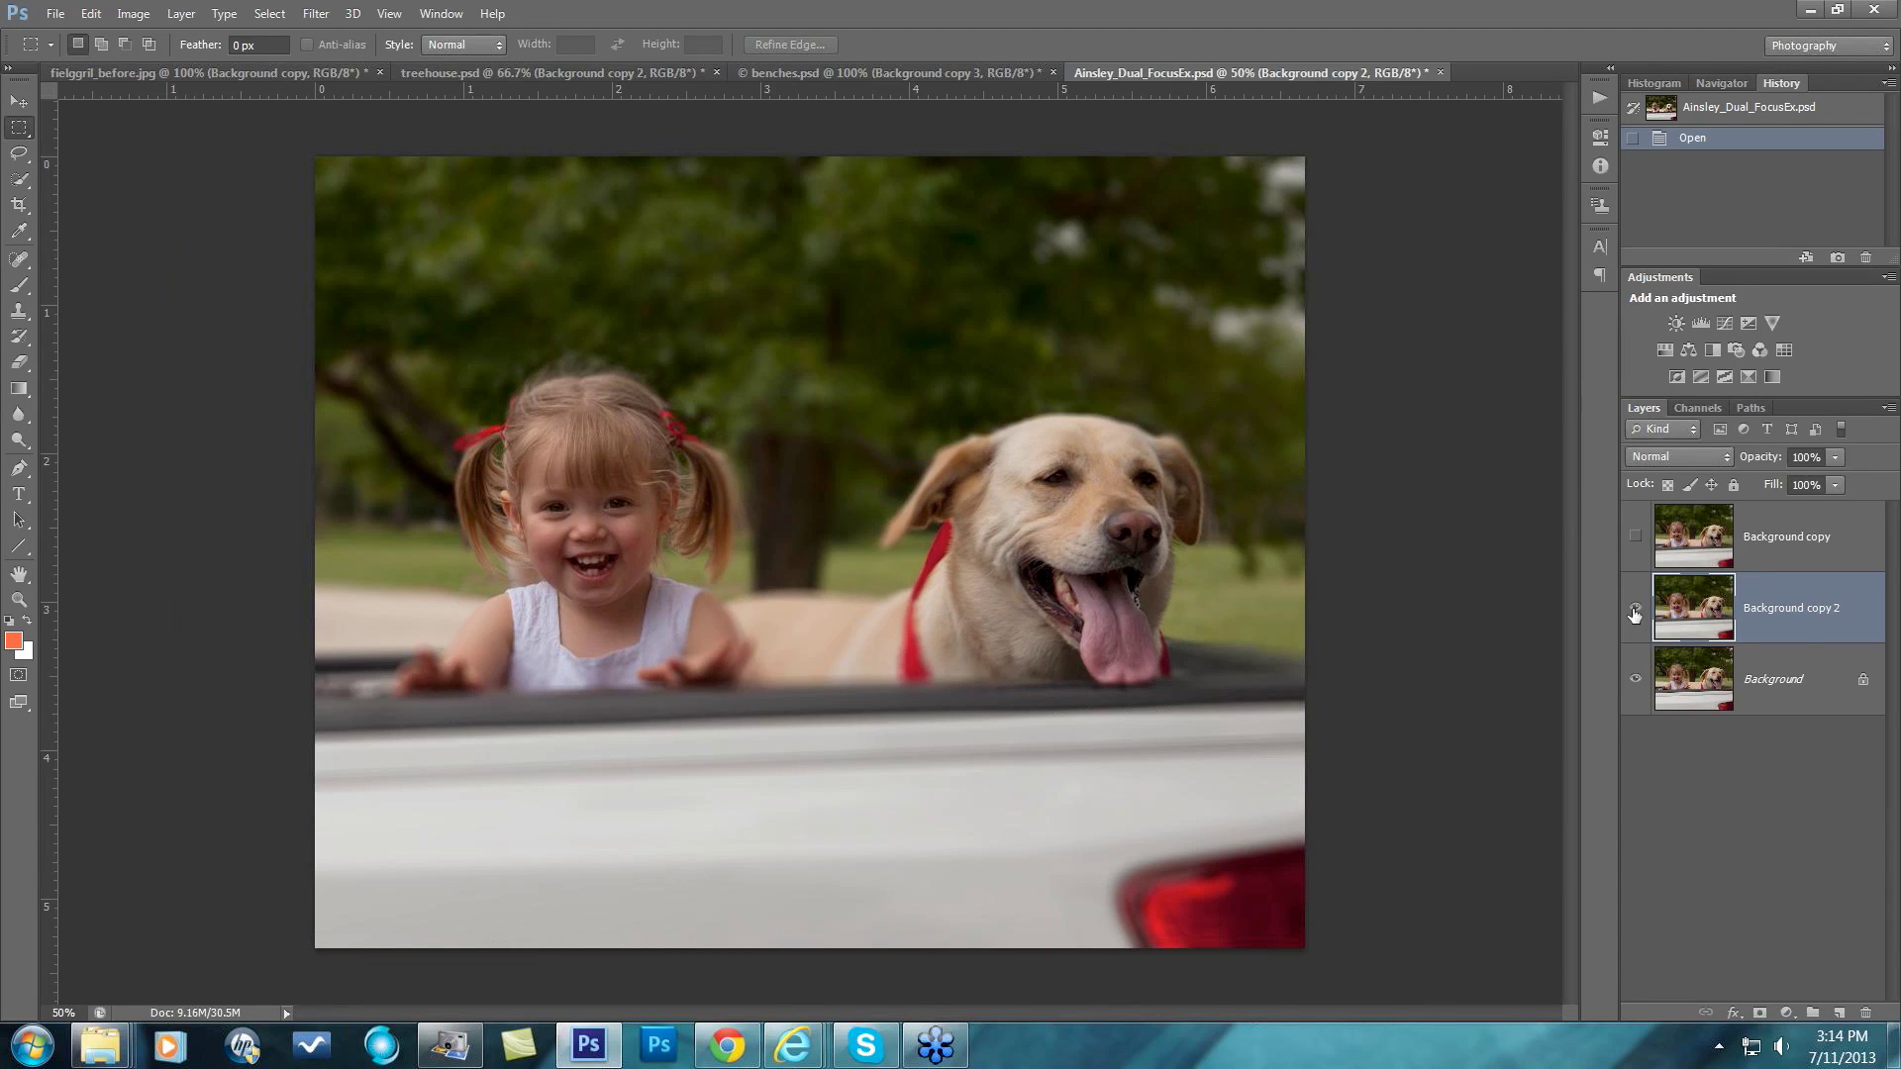
click(1635, 613)
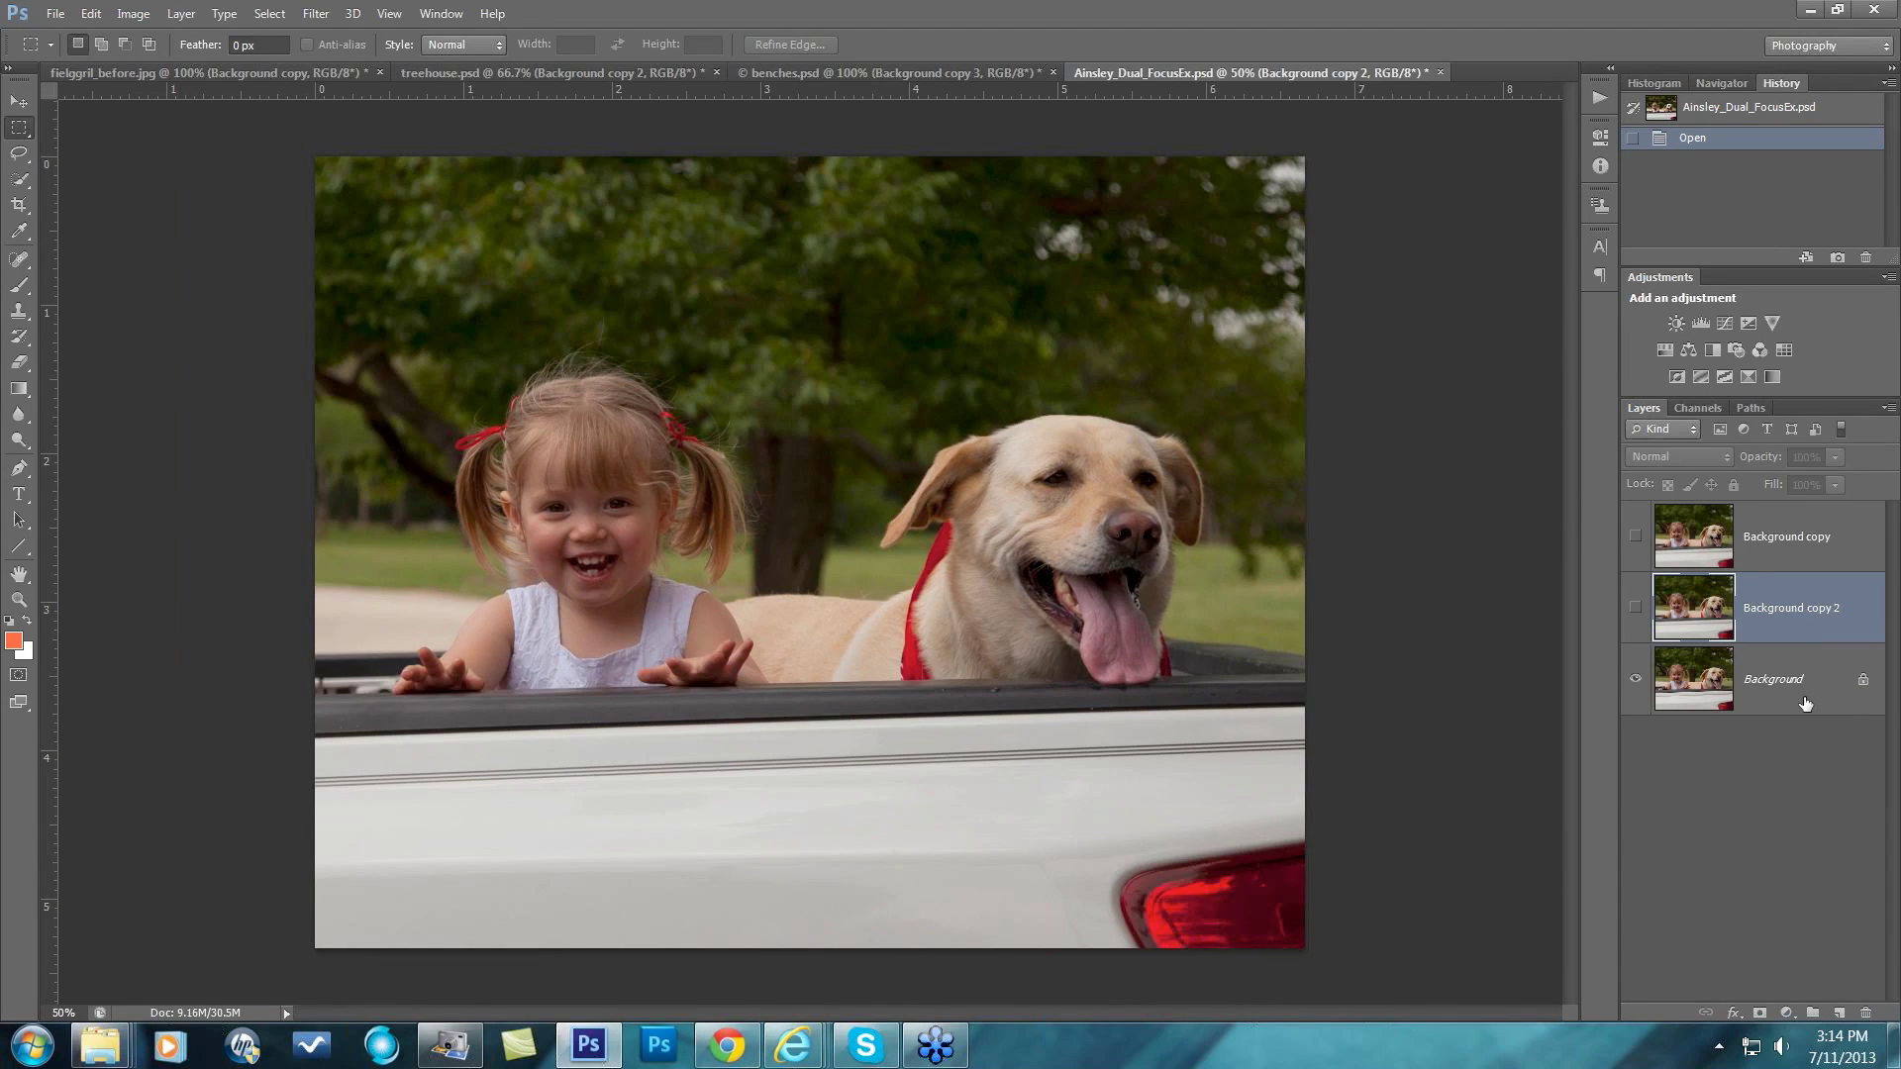
Duplicate the Background layer as Background copy 3 and run Topaz Lens Effects on it.
click(1797, 704)
key(ctrl+j)
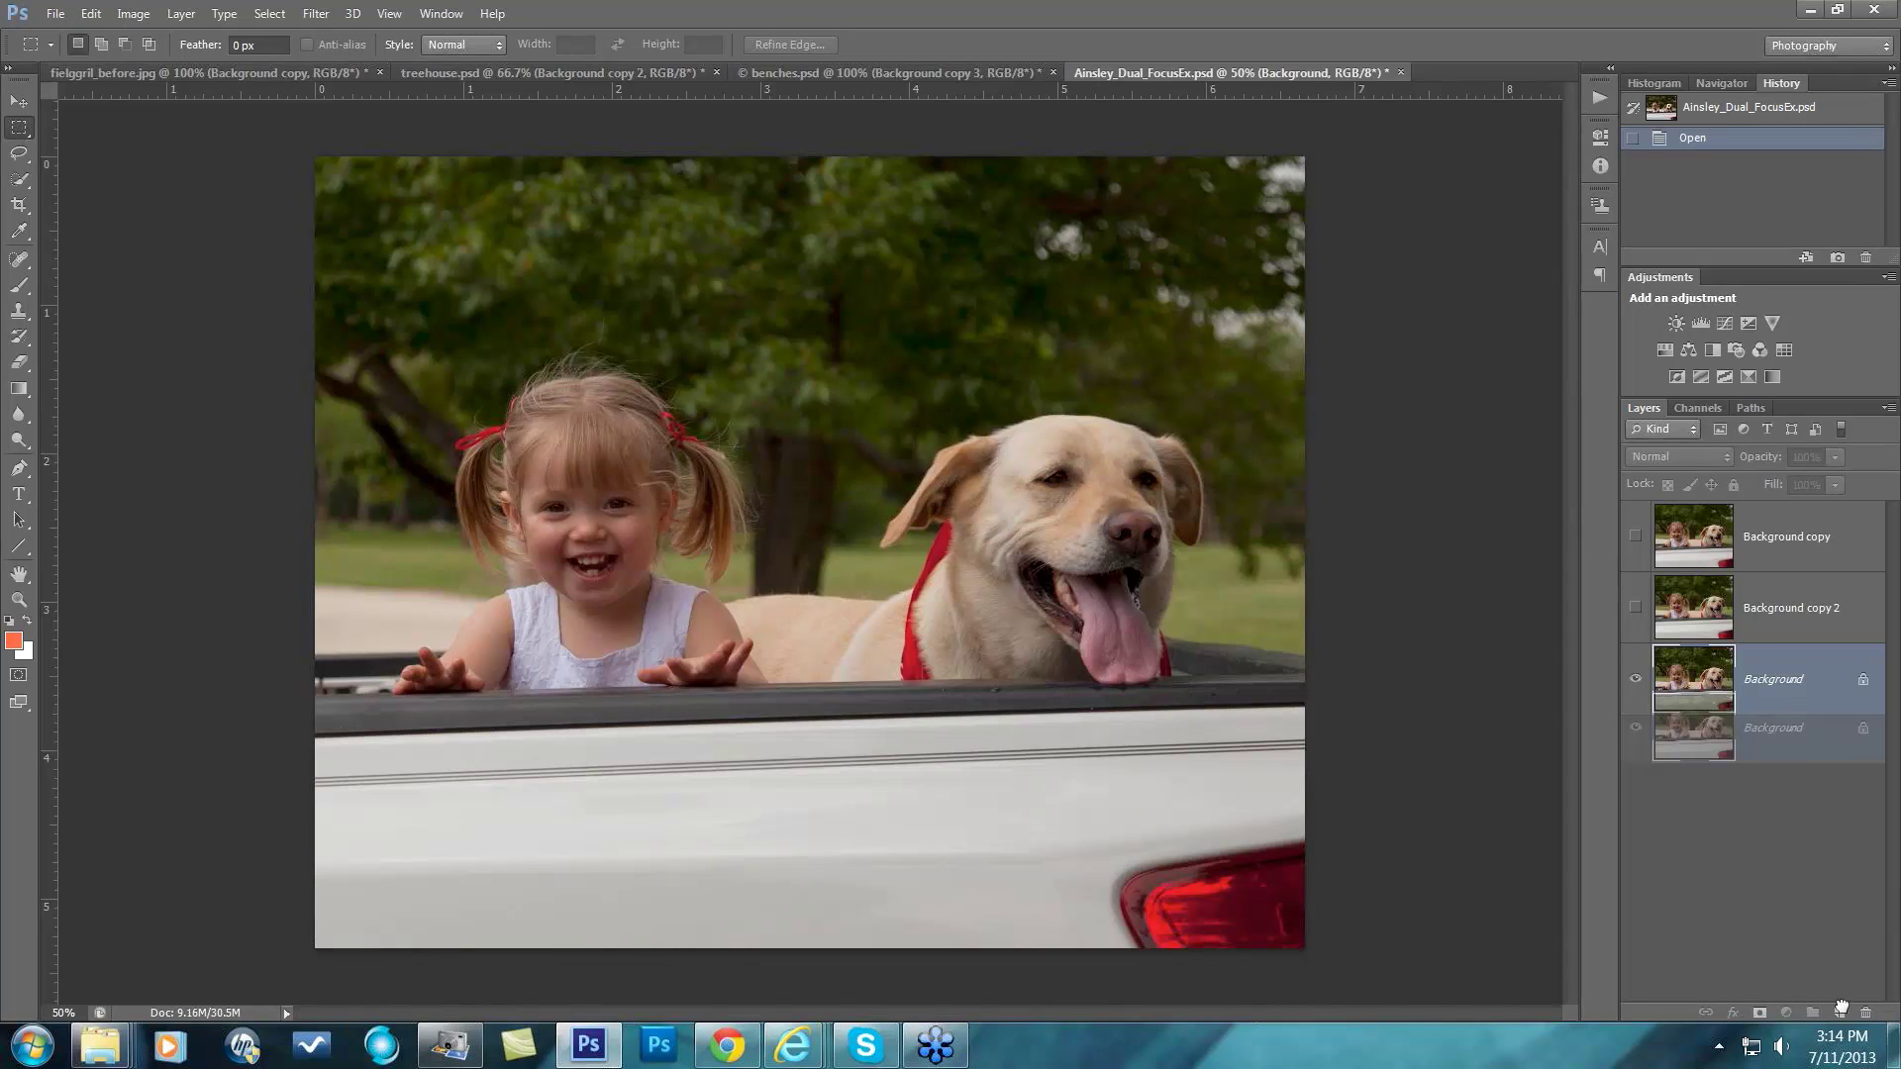
click(313, 14)
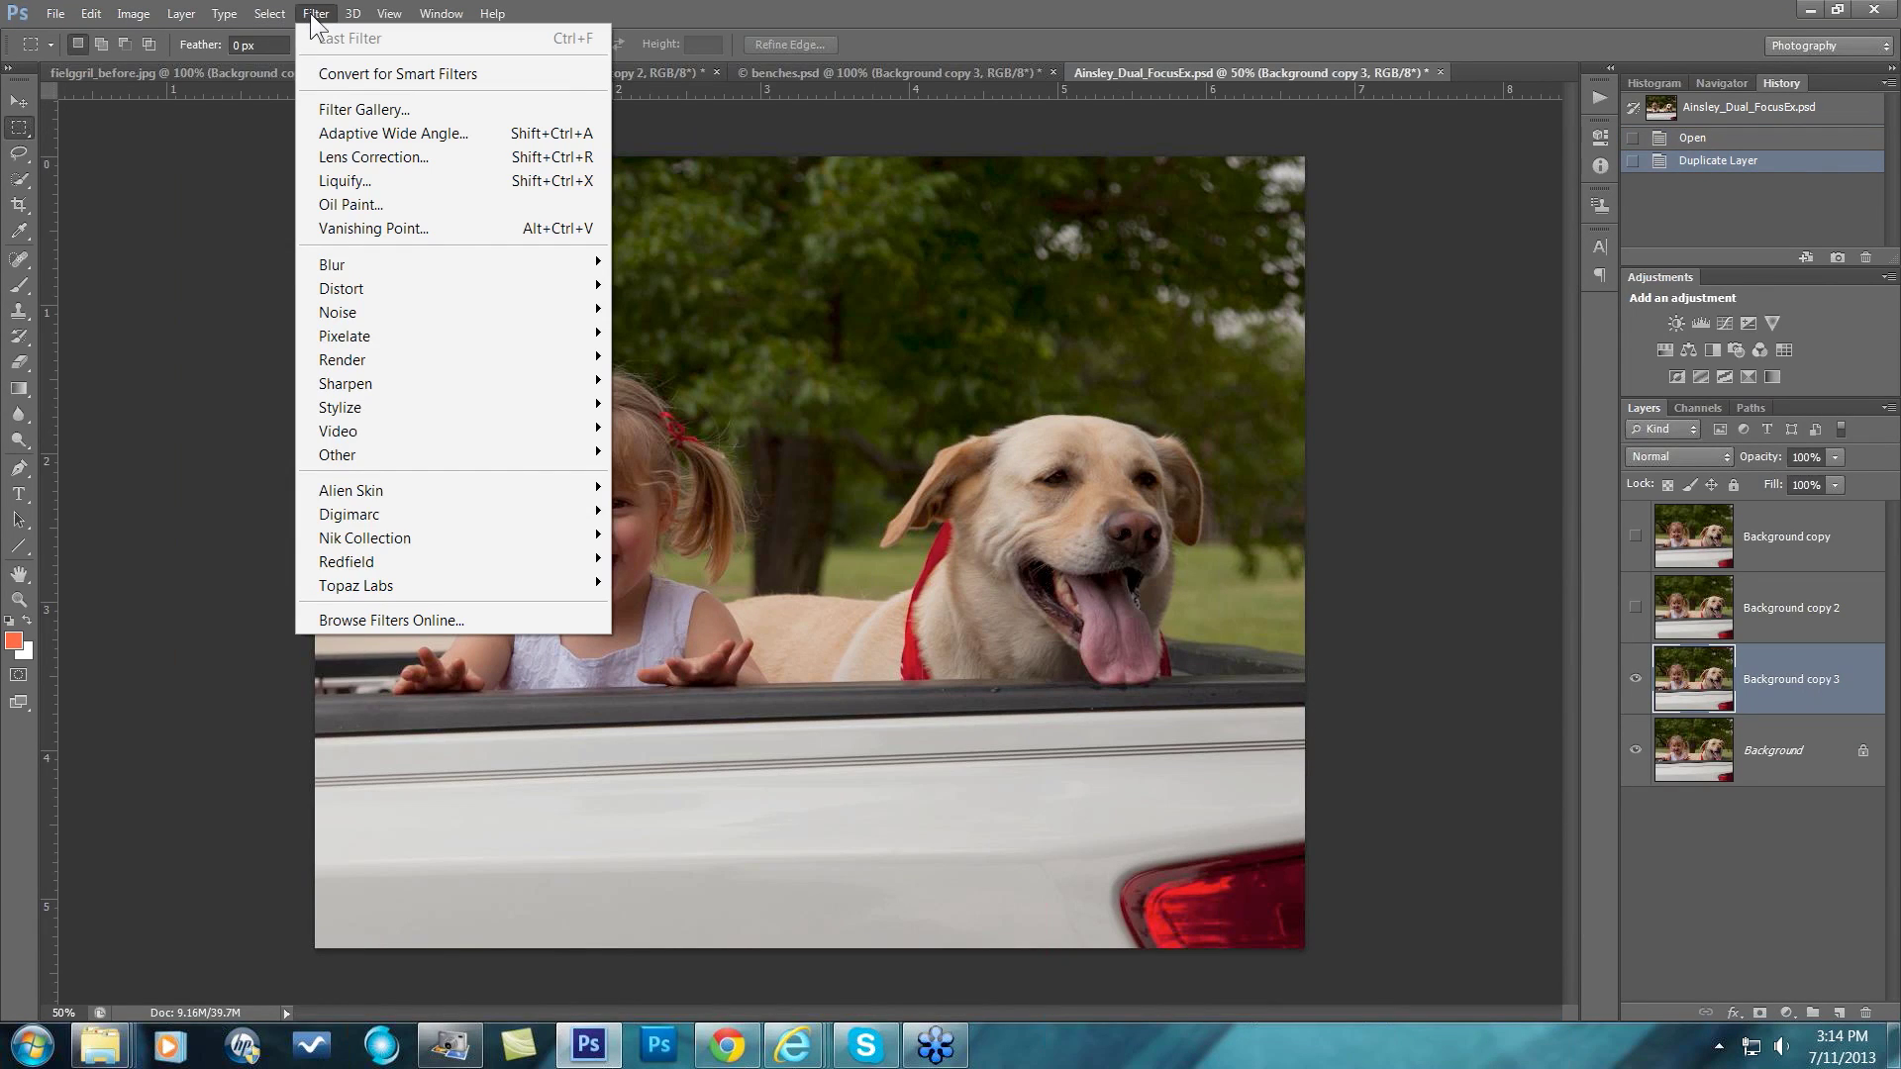
mouse_move(352, 588)
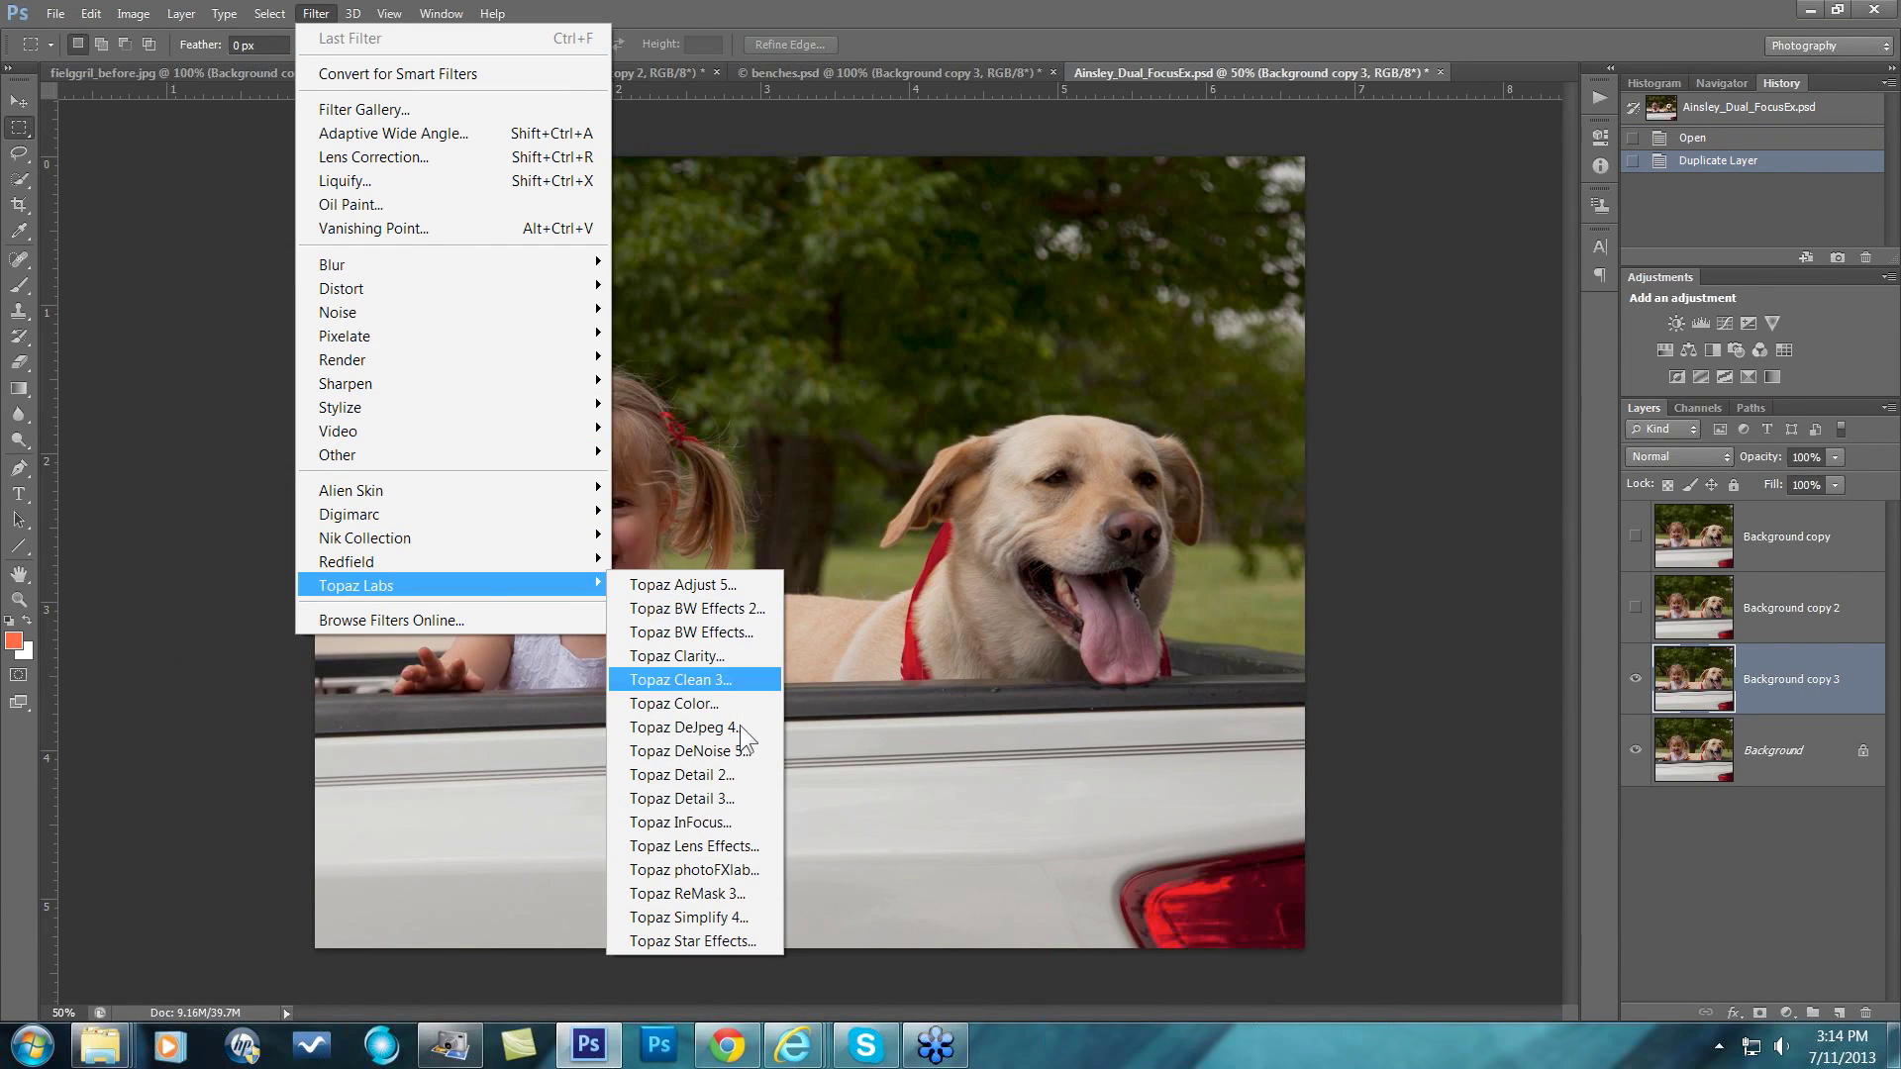
click(698, 845)
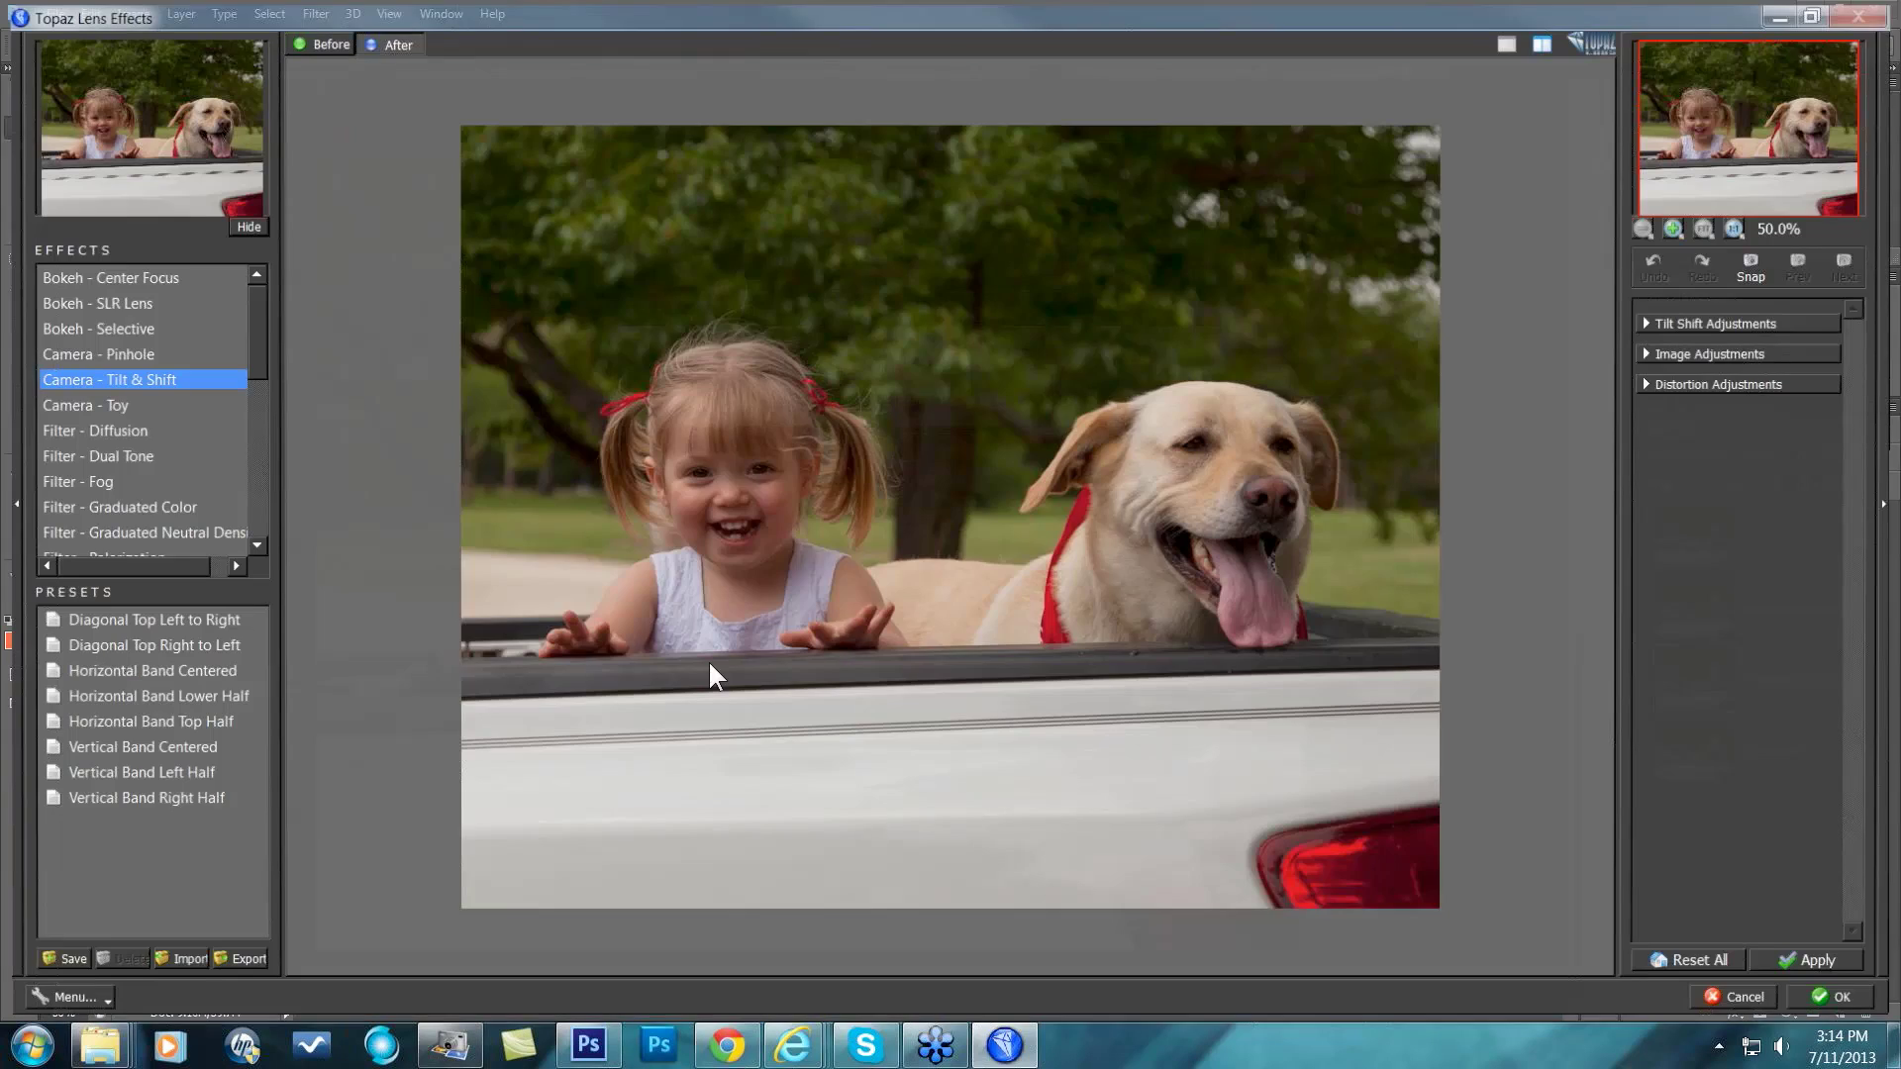
drag(246, 324, 253, 428)
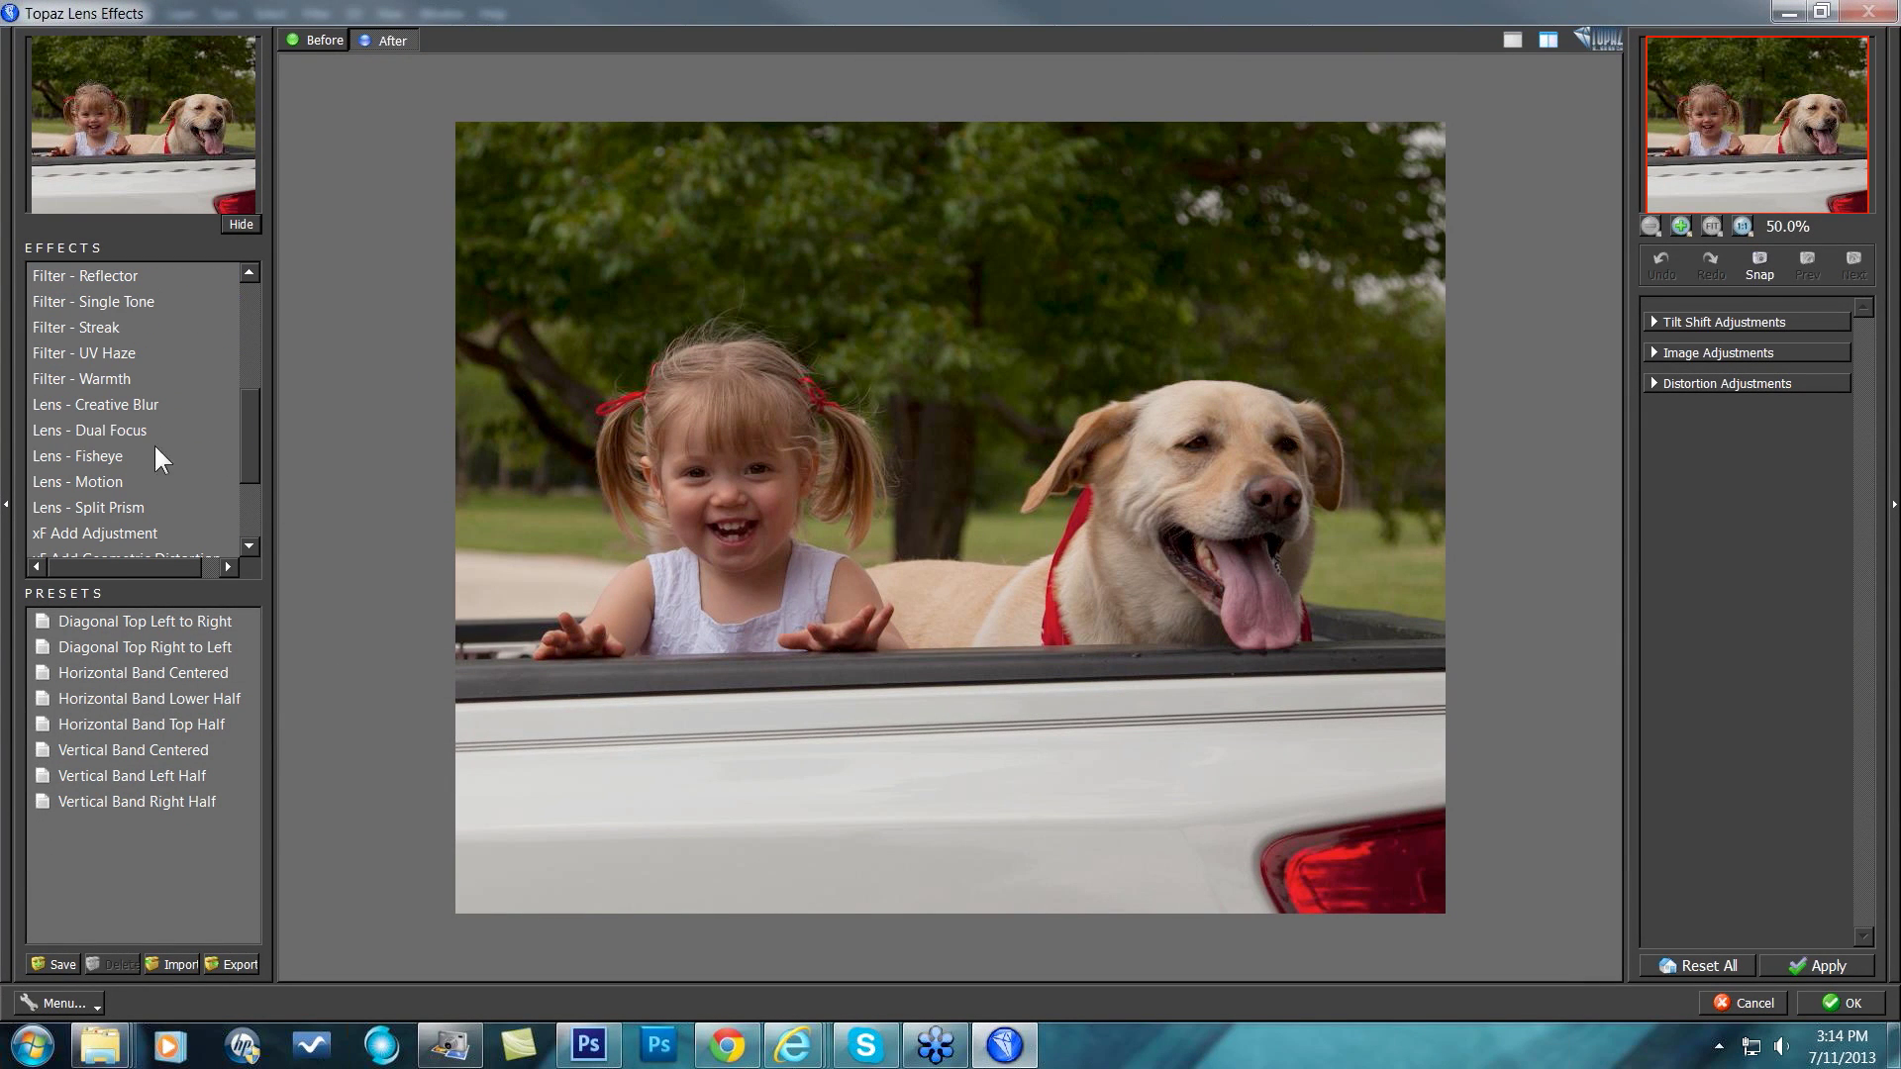
Apply Lens - Dual Focus with focus centres on the dog's nose and the girl's face.
click(87, 430)
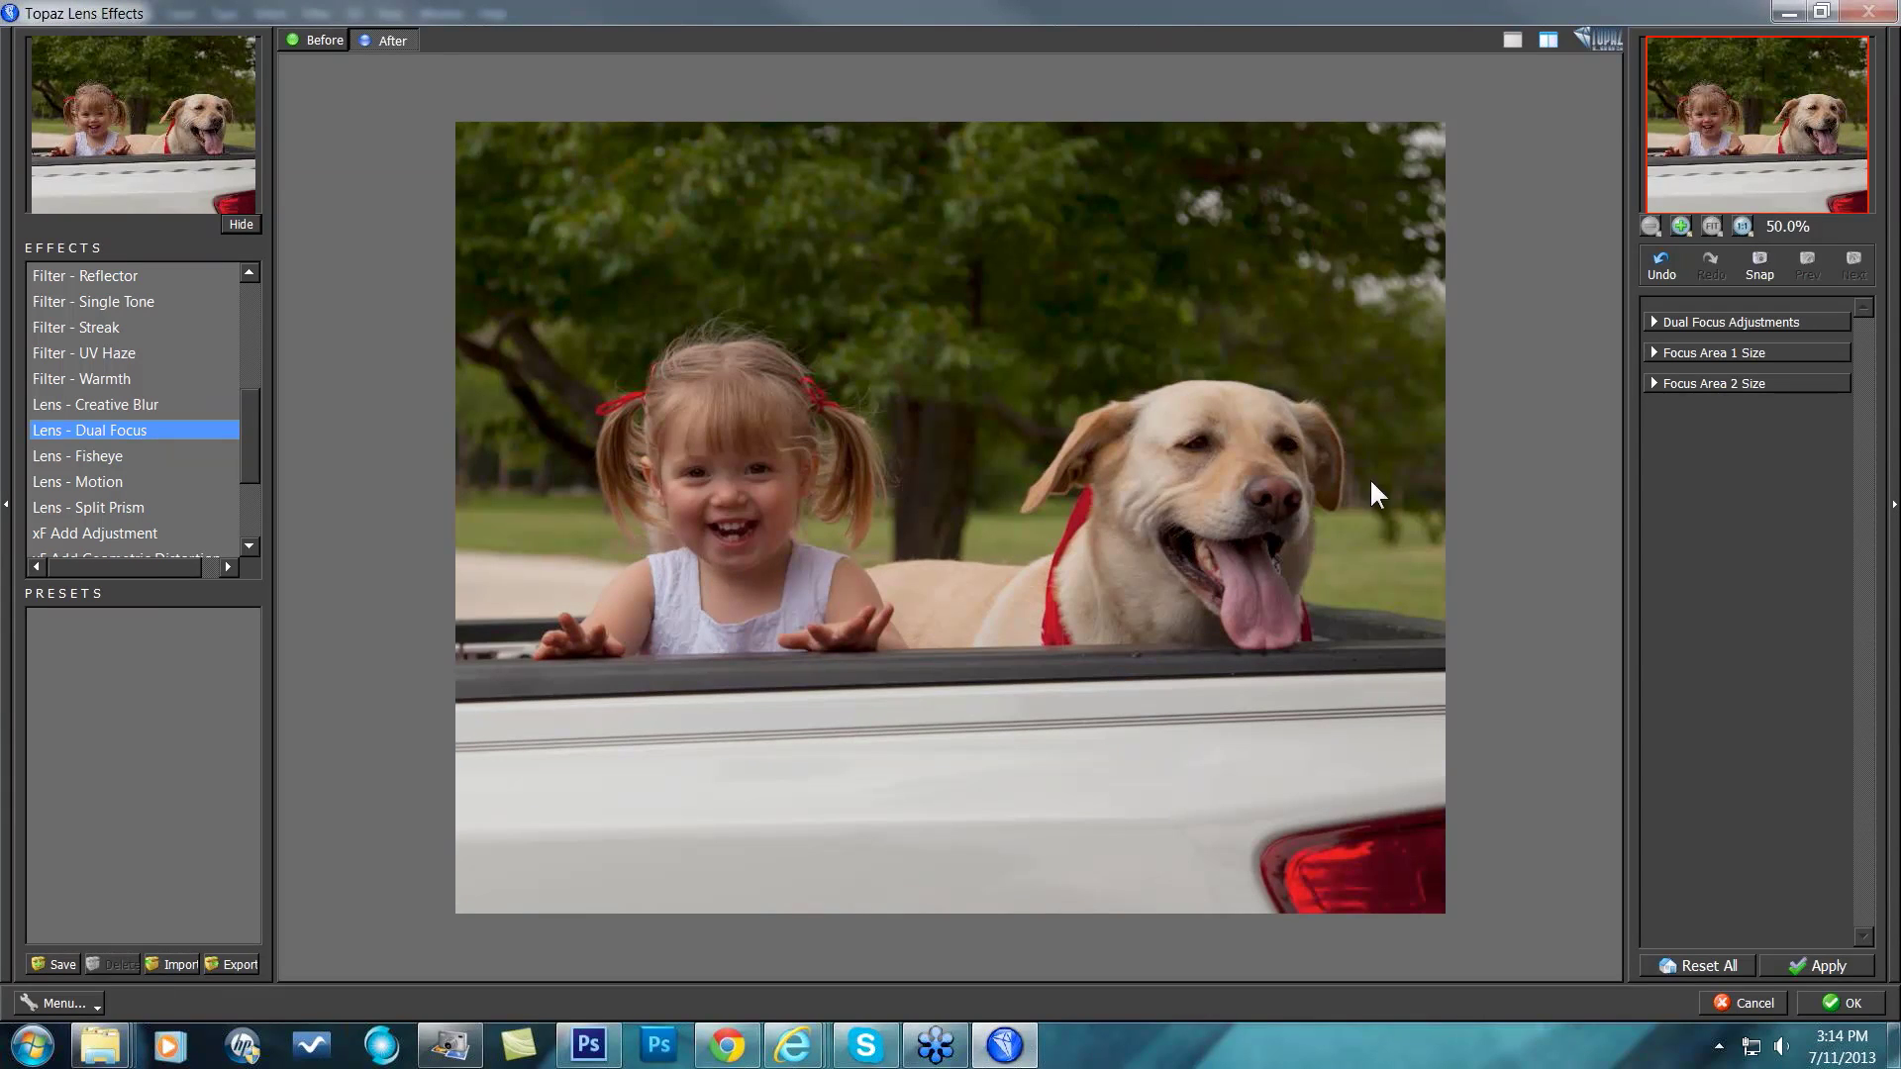
click(1654, 322)
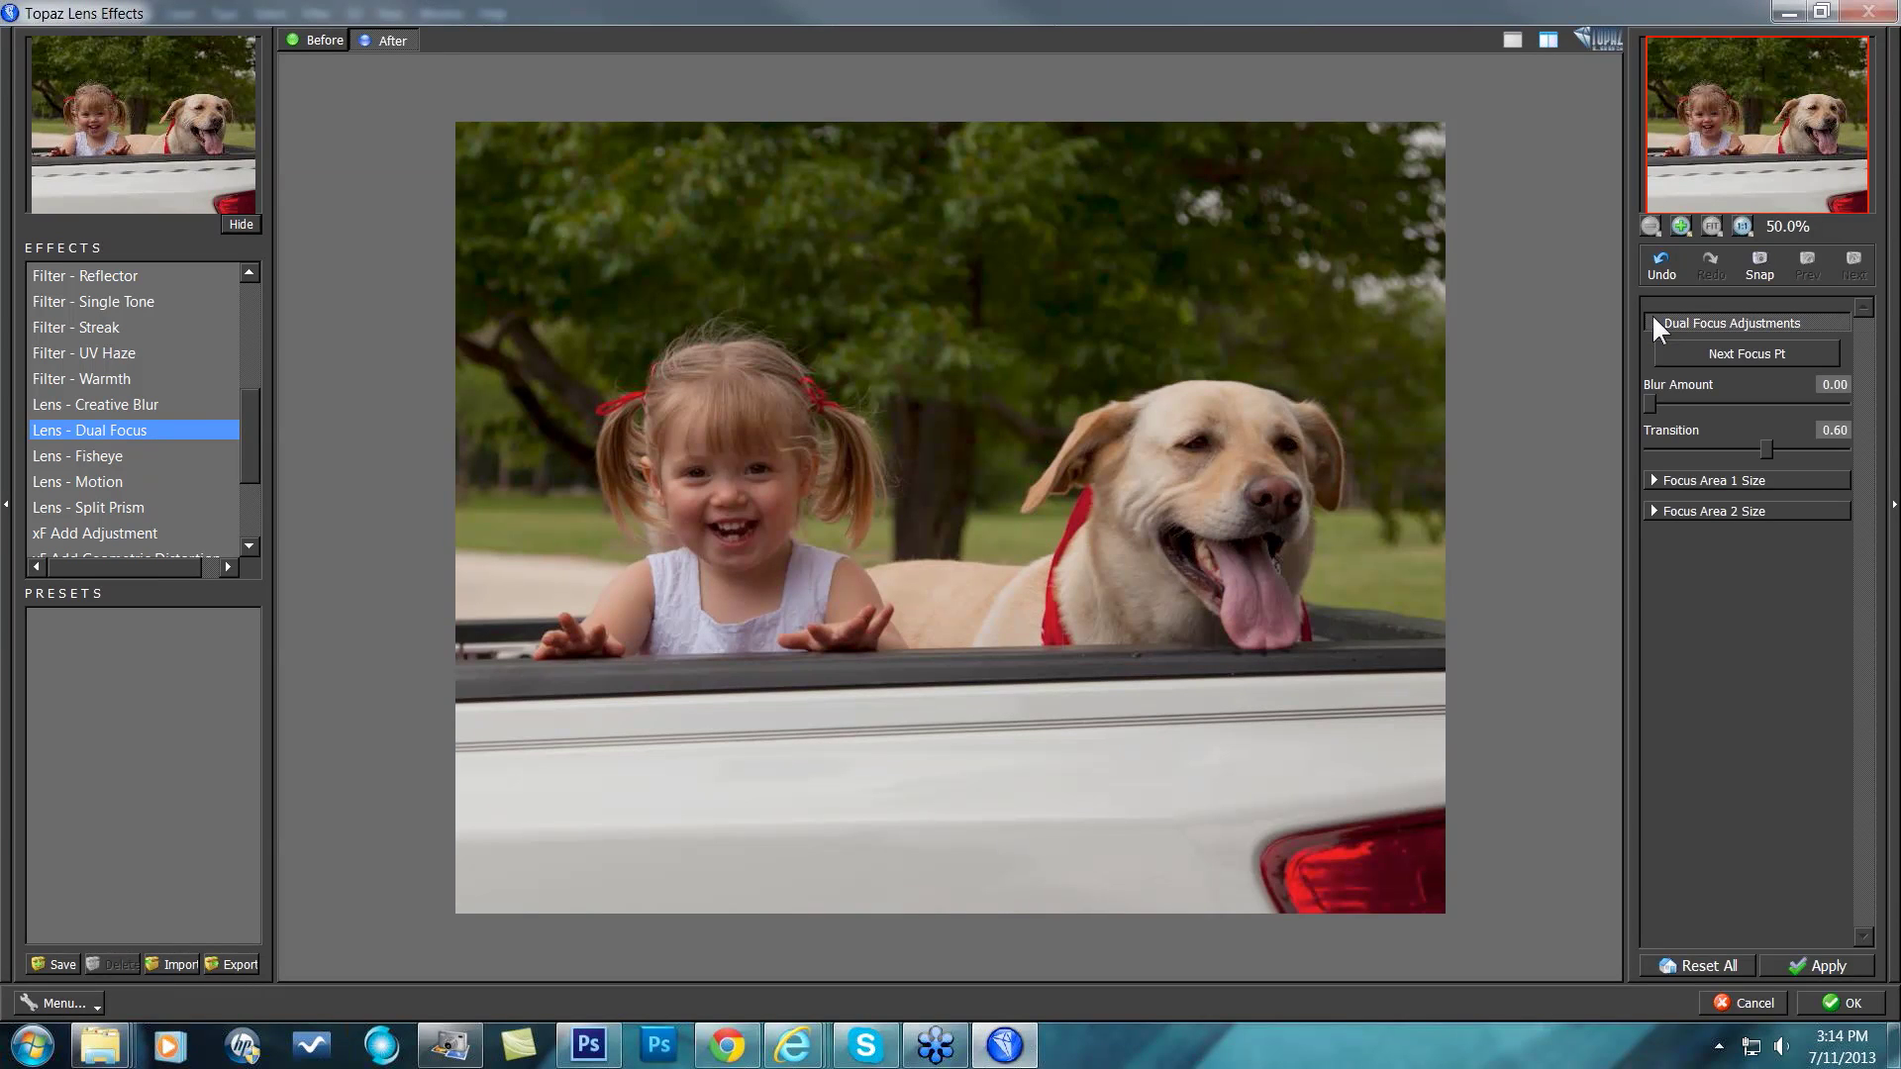
click(1756, 352)
click(1247, 457)
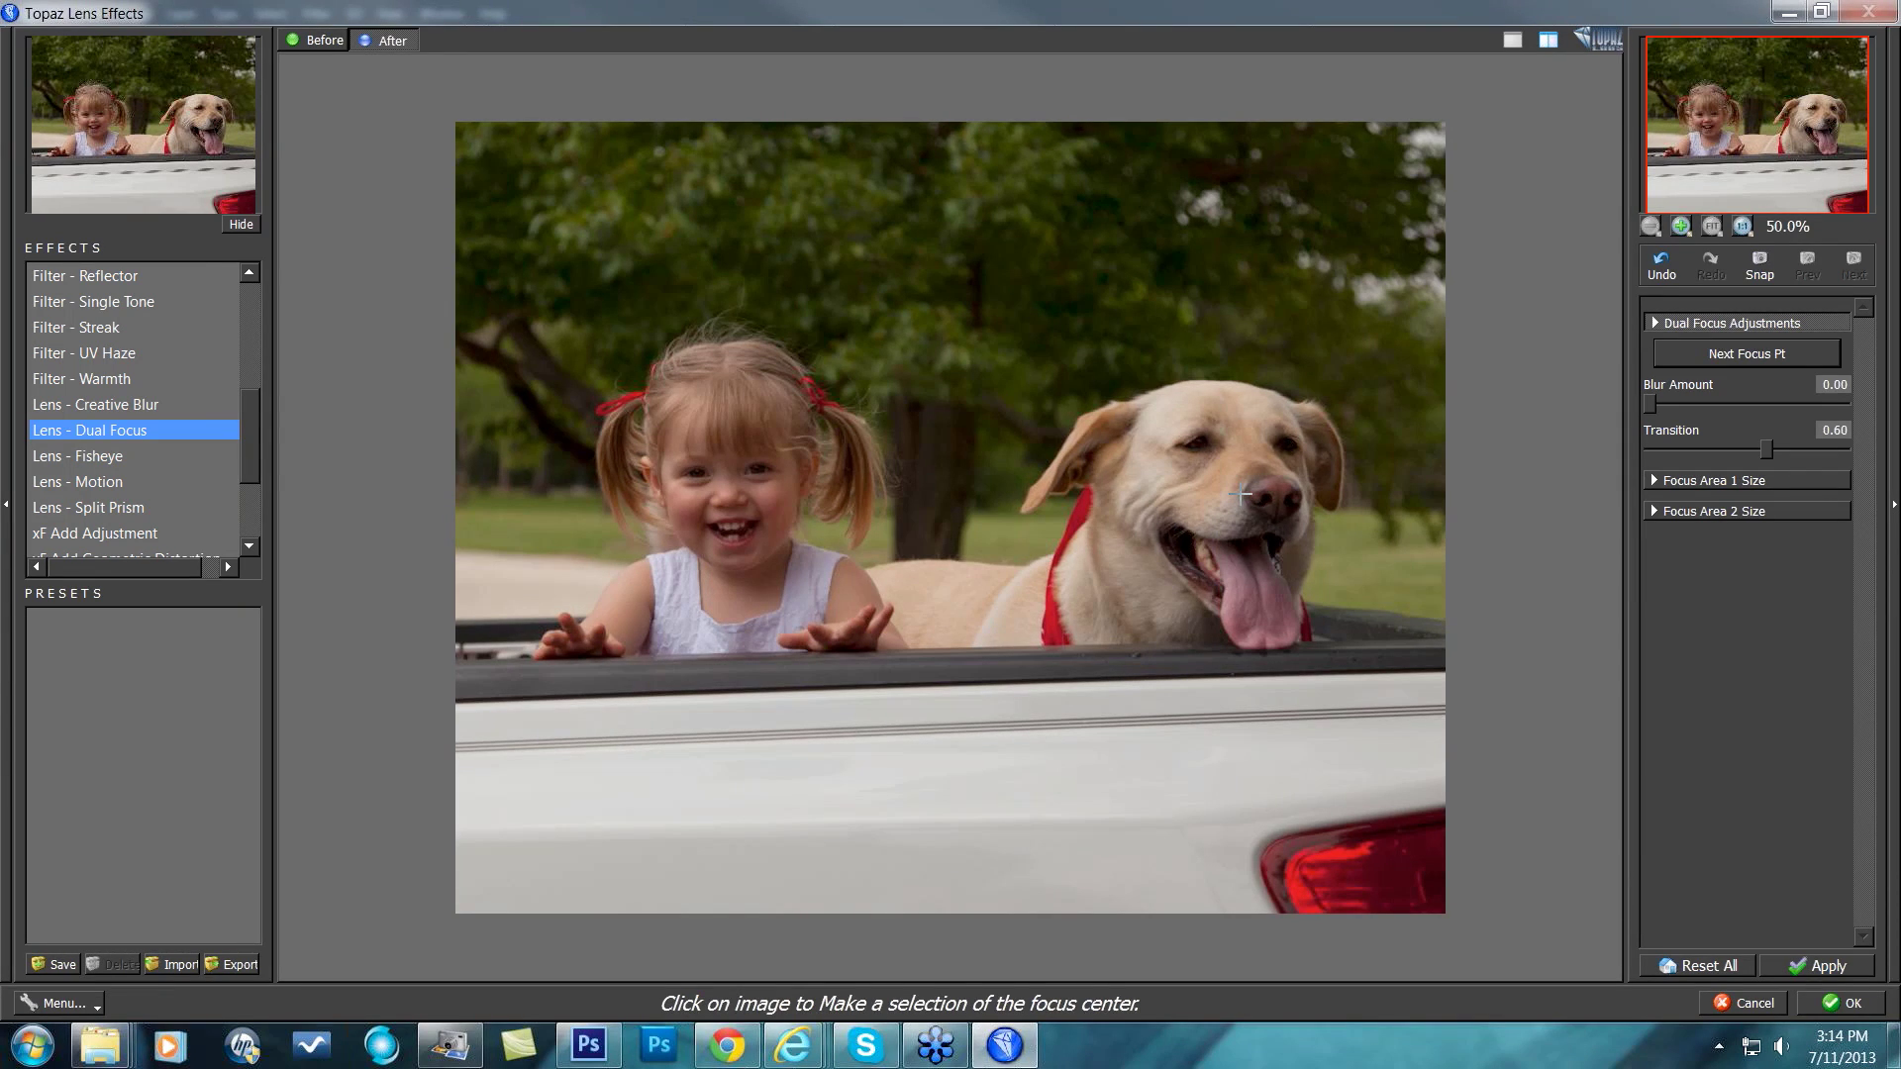
click(1241, 493)
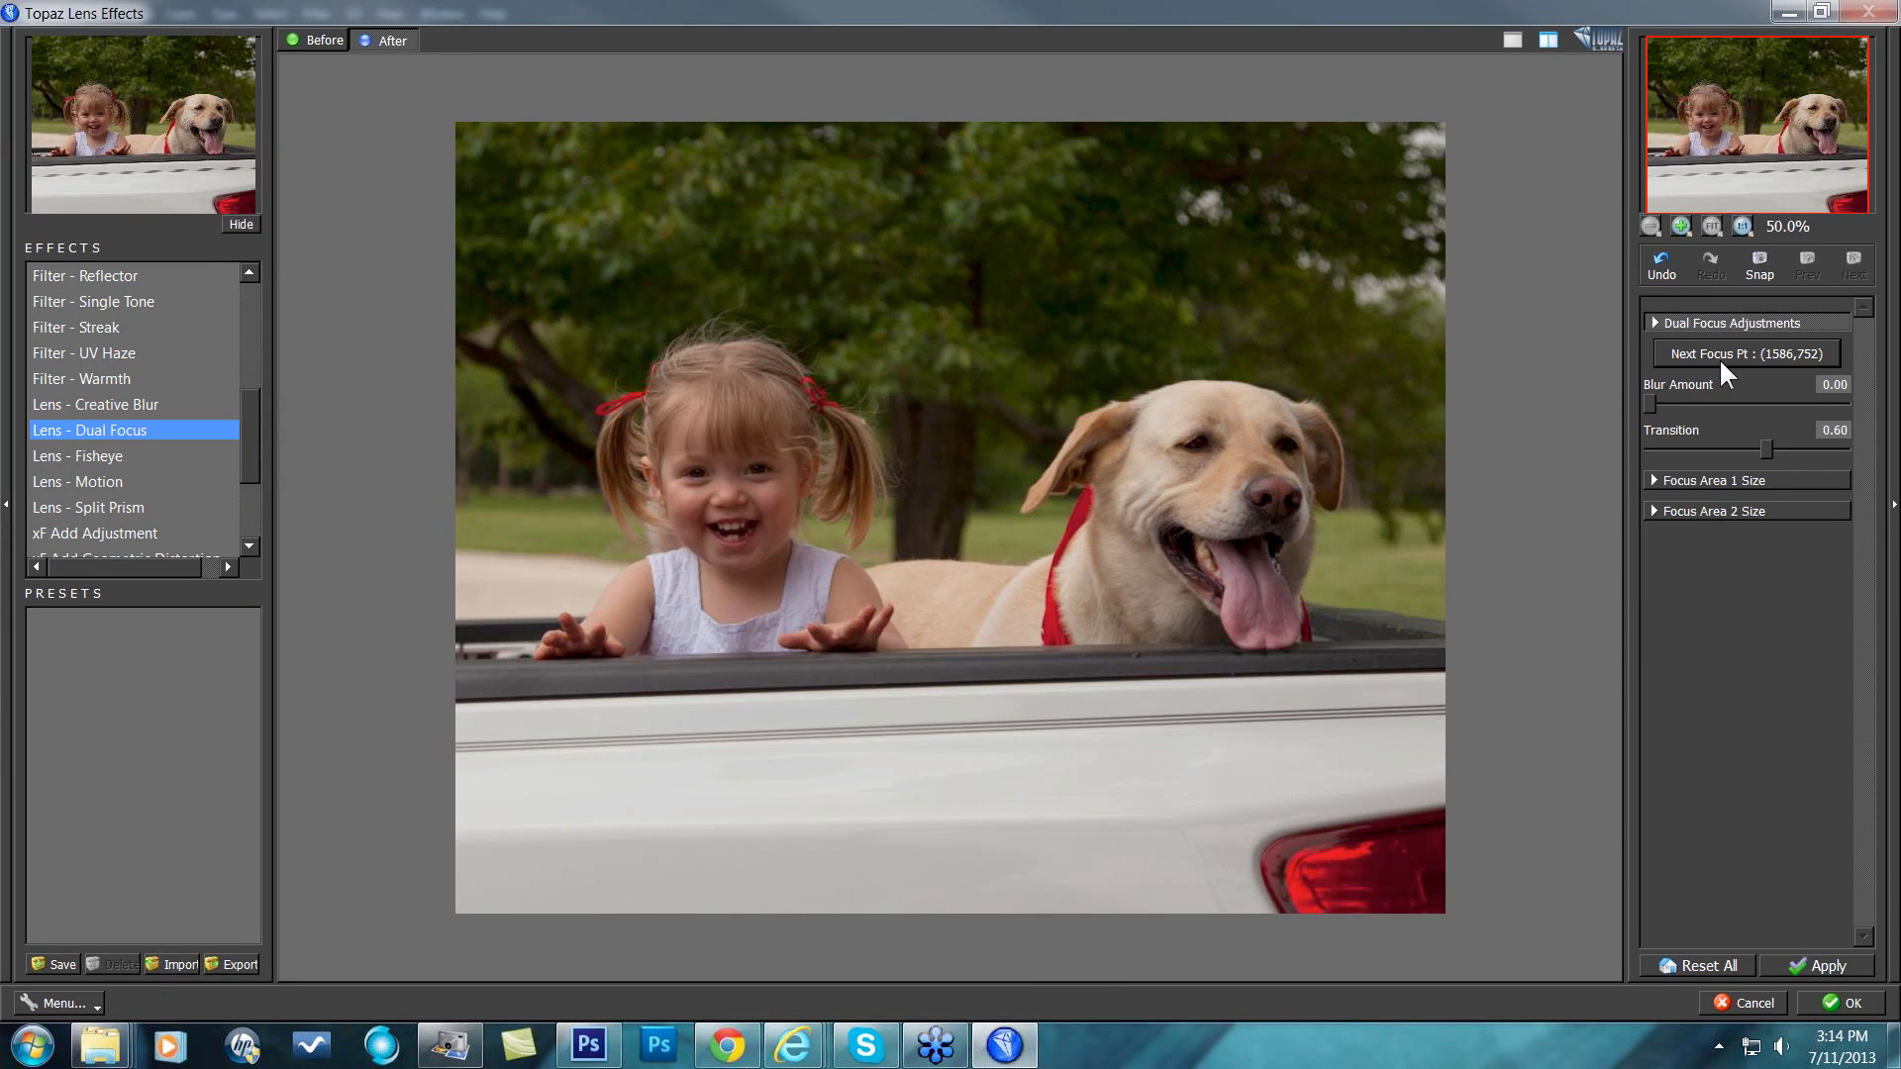
click(1751, 352)
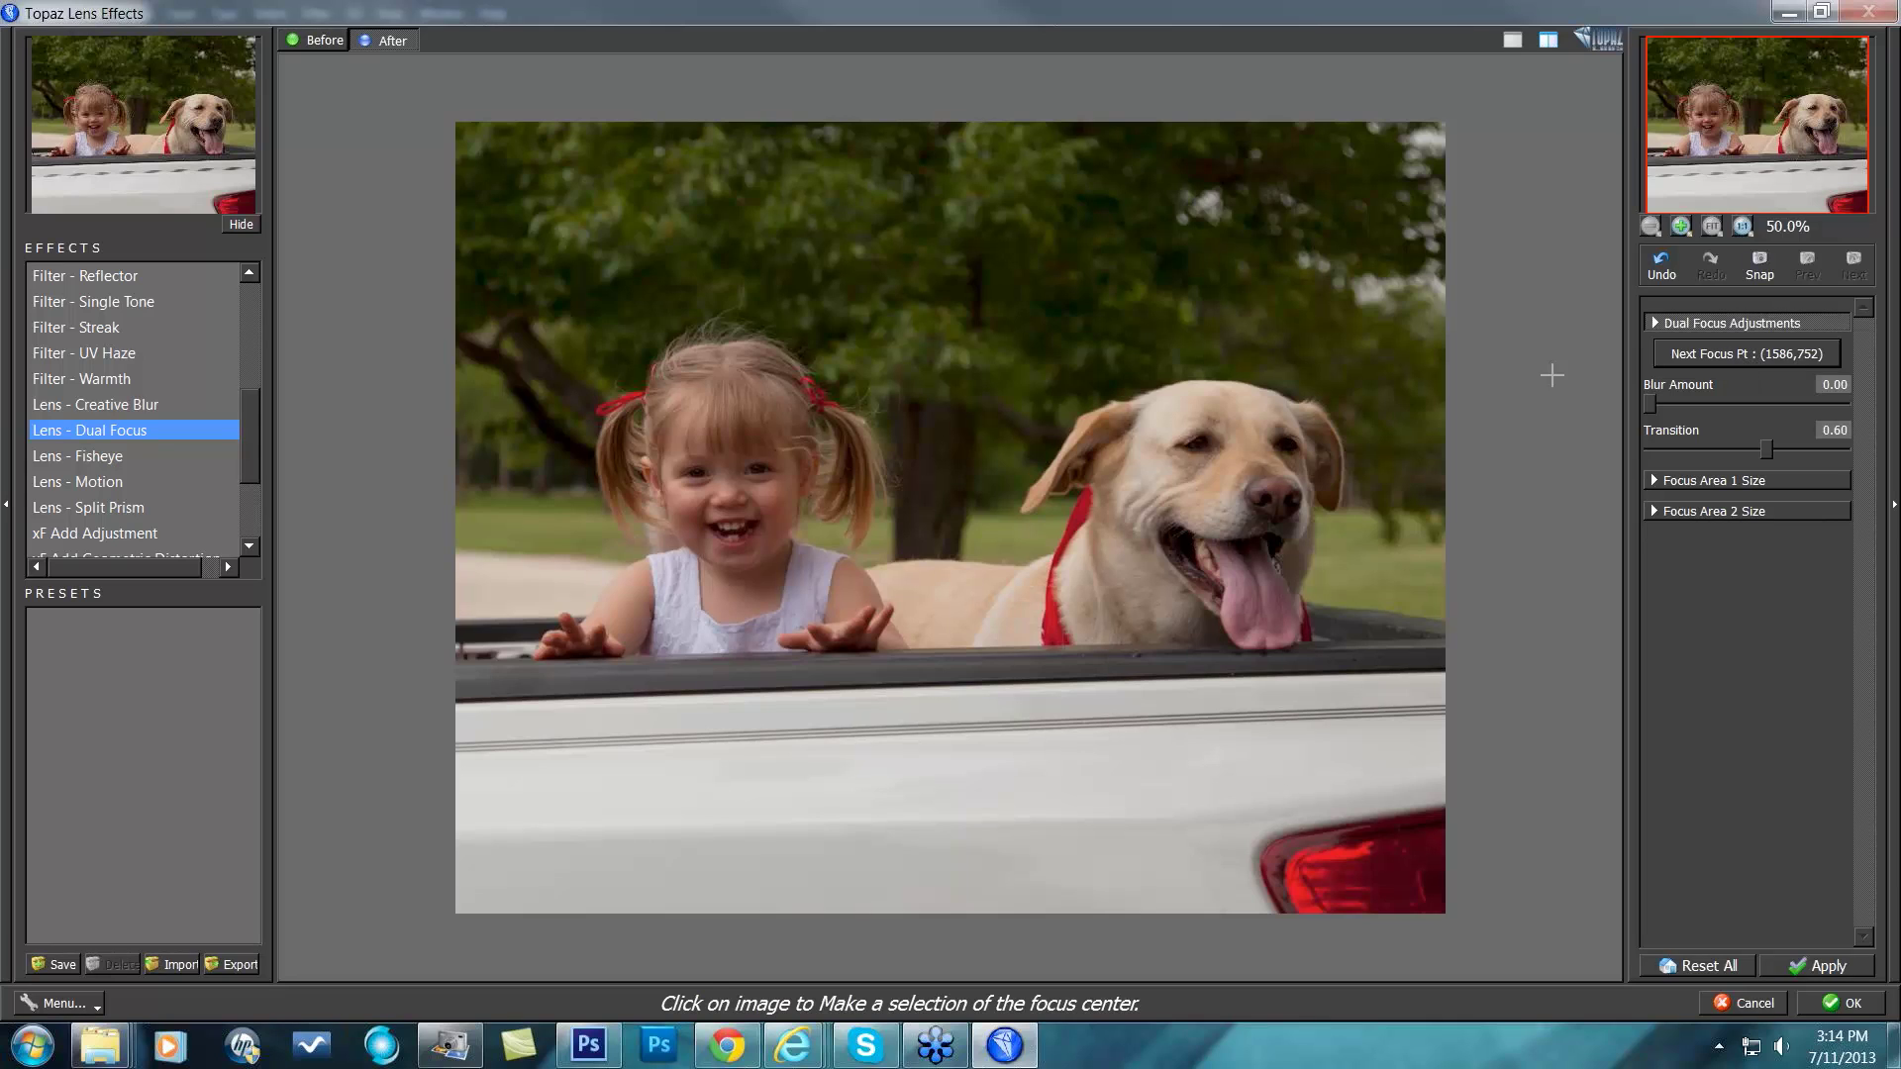
click(728, 489)
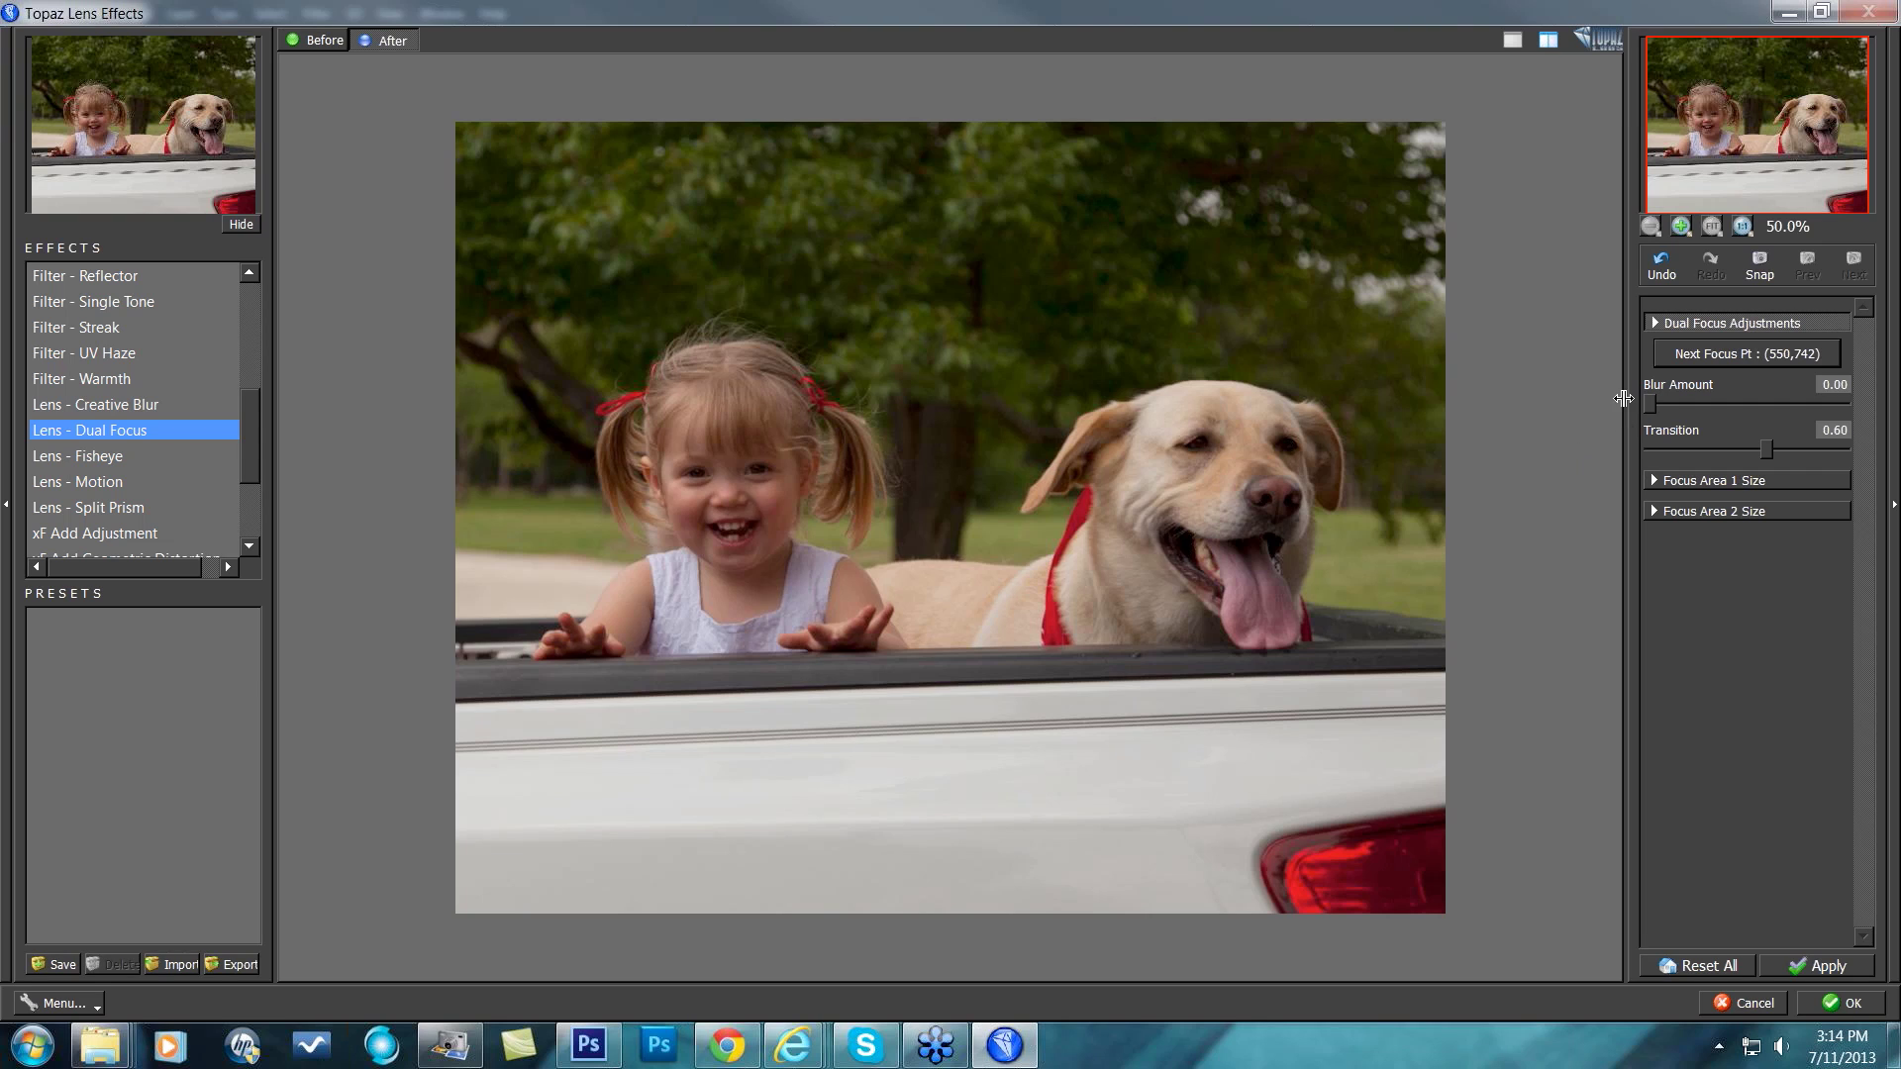
Set the Dual Focus Blur Amount to 0.47 and Transition to 0.83.
drag(1649, 404, 1764, 406)
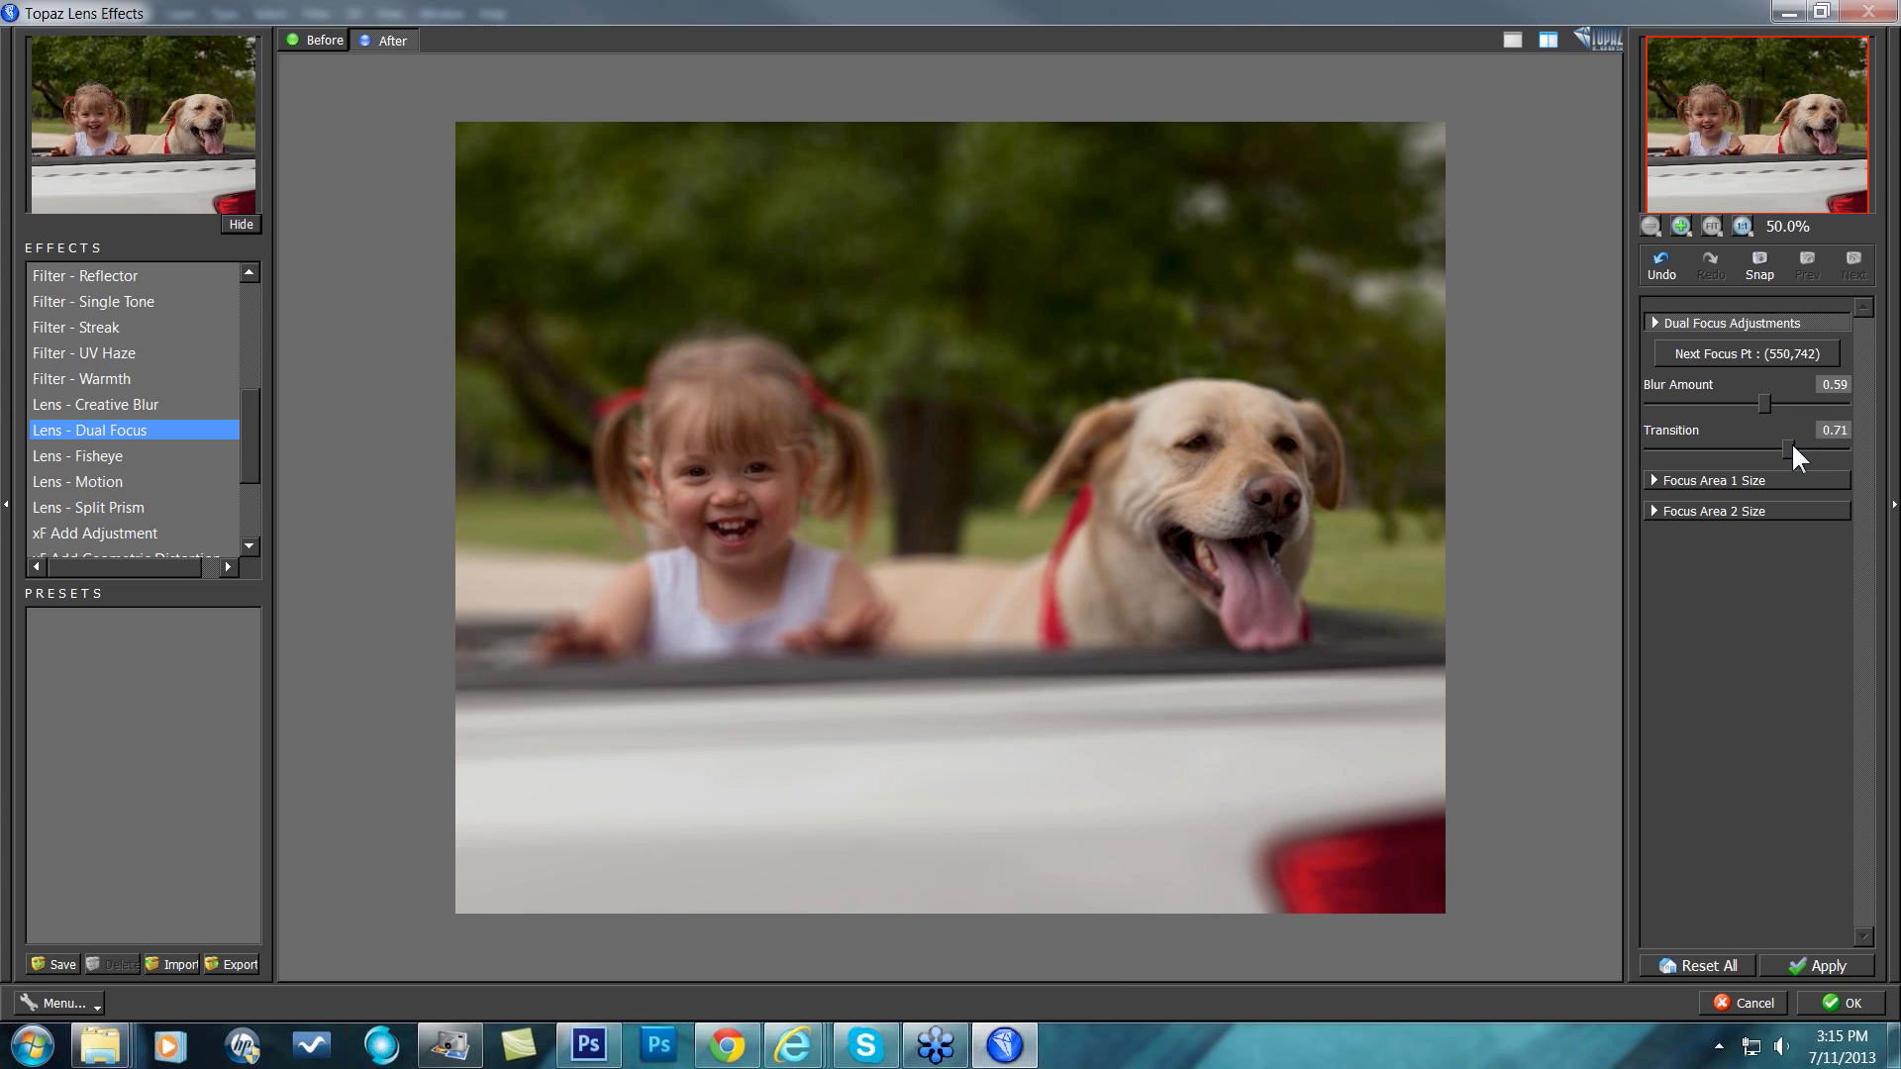
drag(1791, 443, 1685, 442)
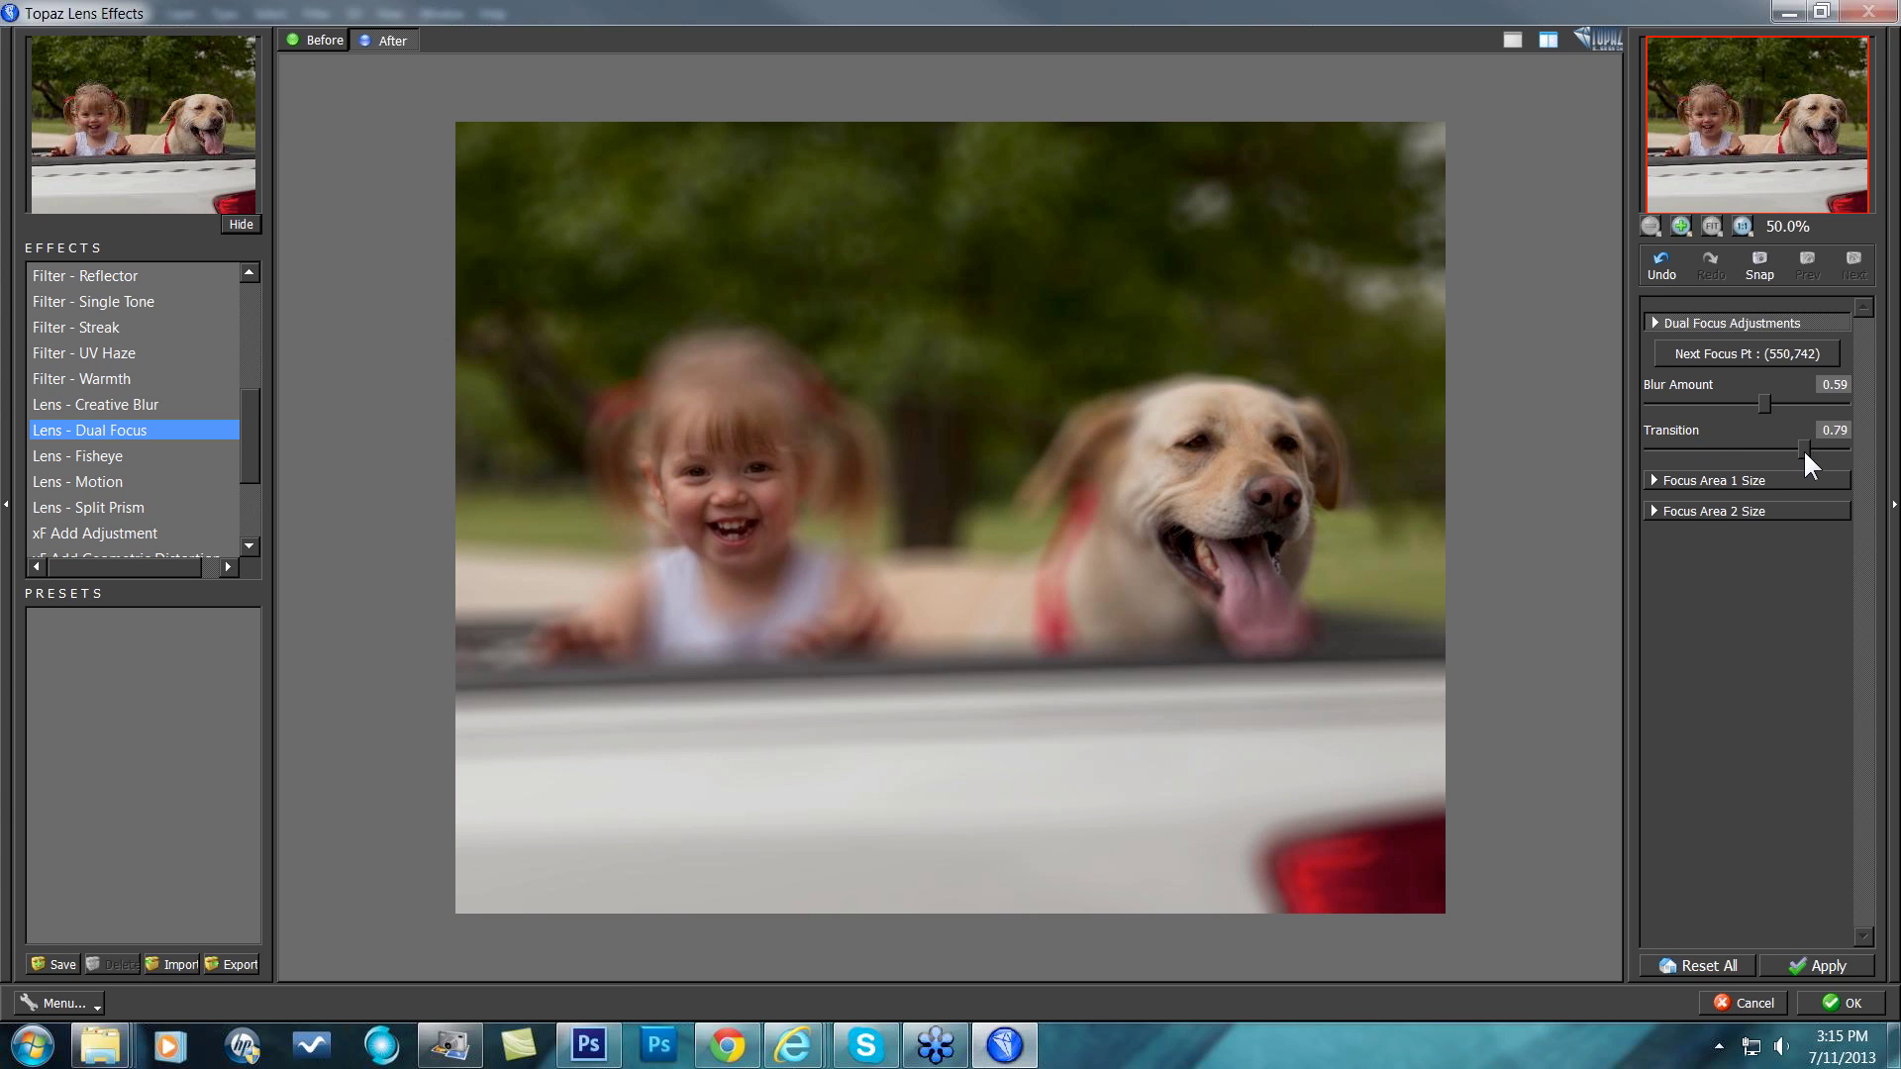
drag(1804, 451, 1810, 449)
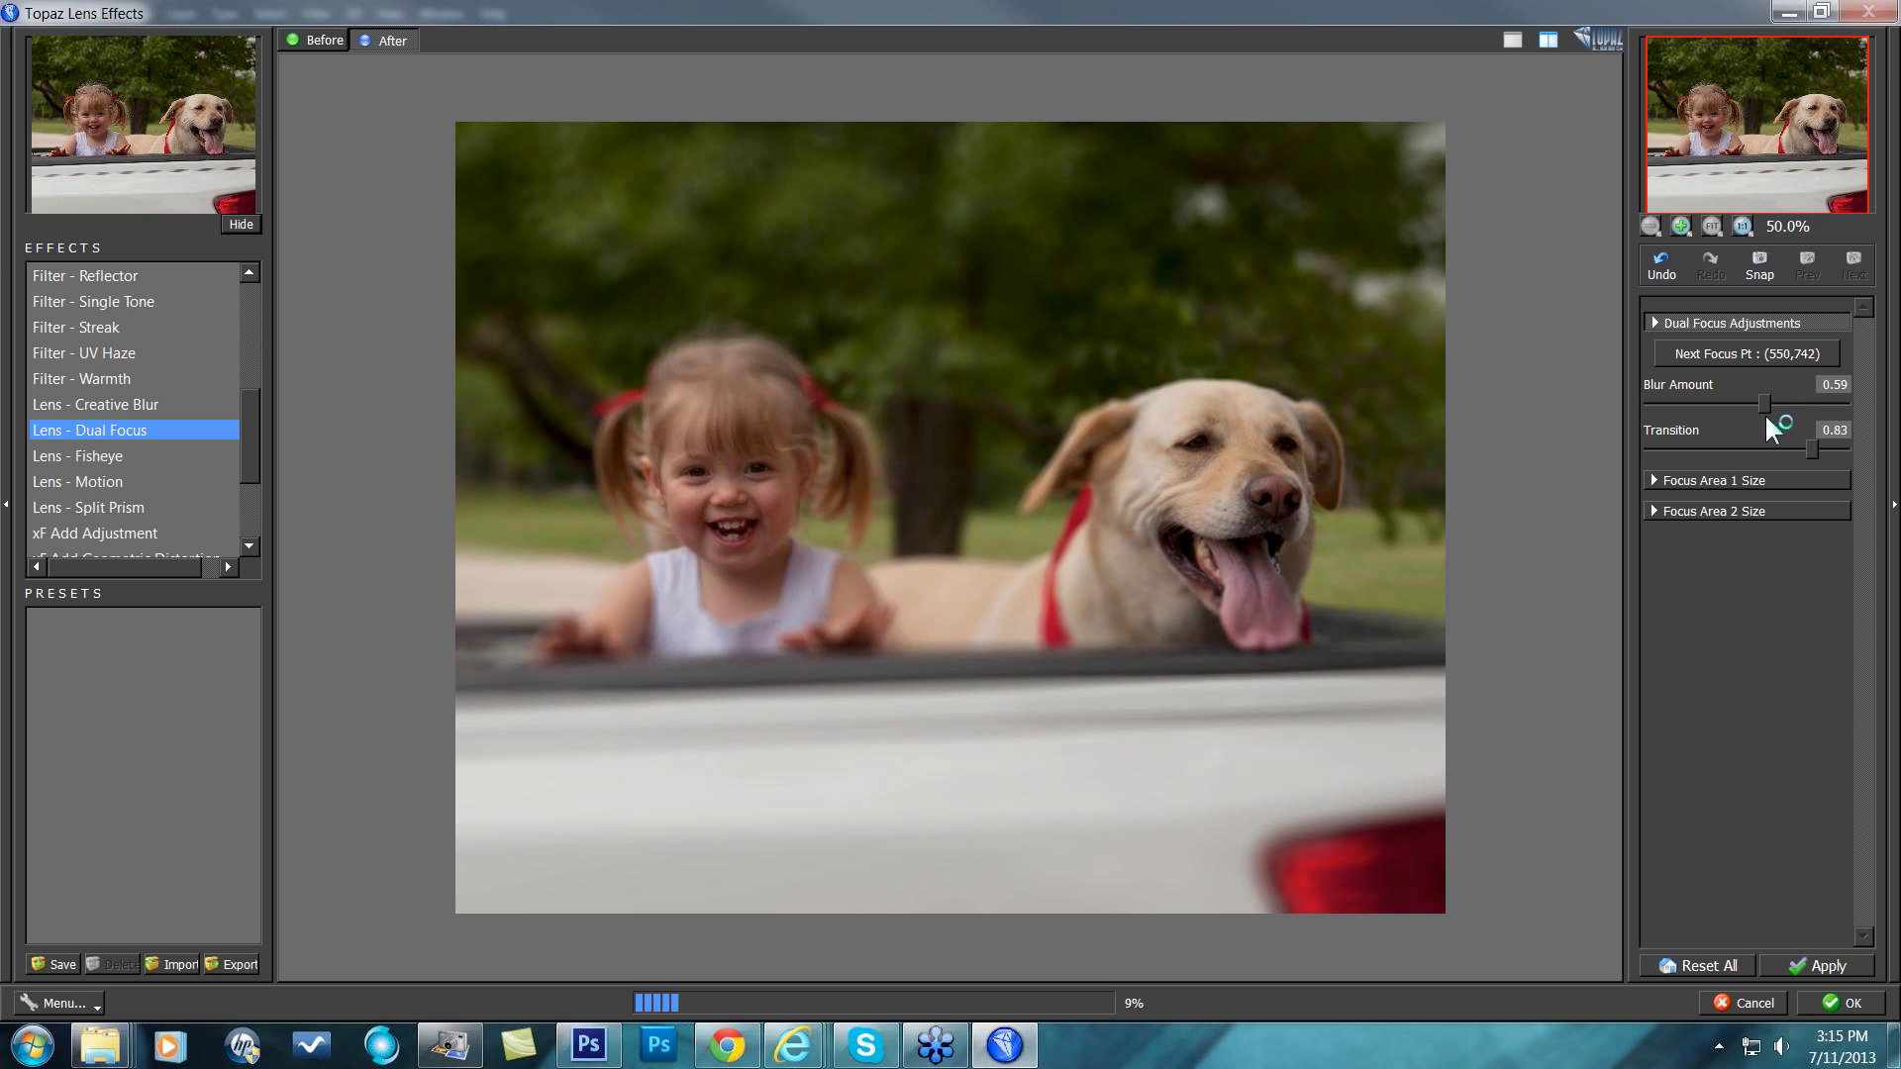
drag(1764, 403, 1741, 404)
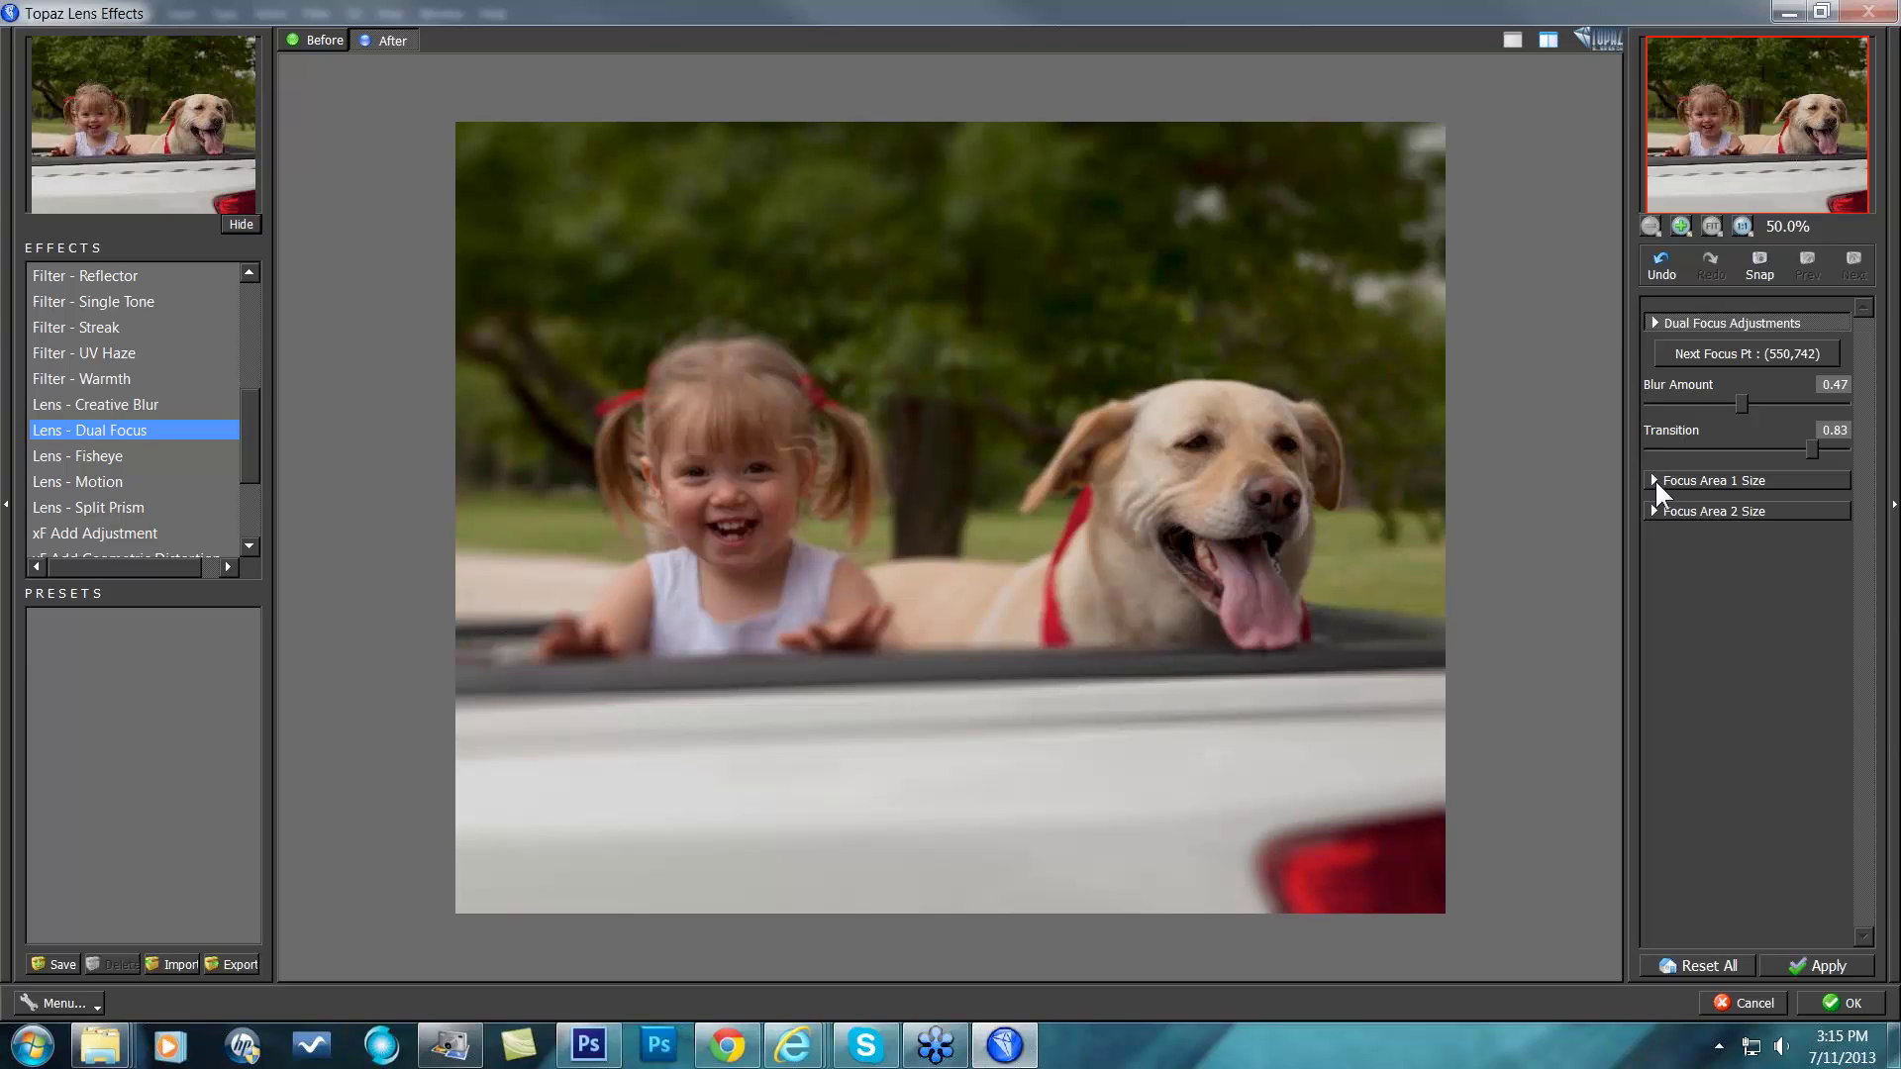
click(1656, 481)
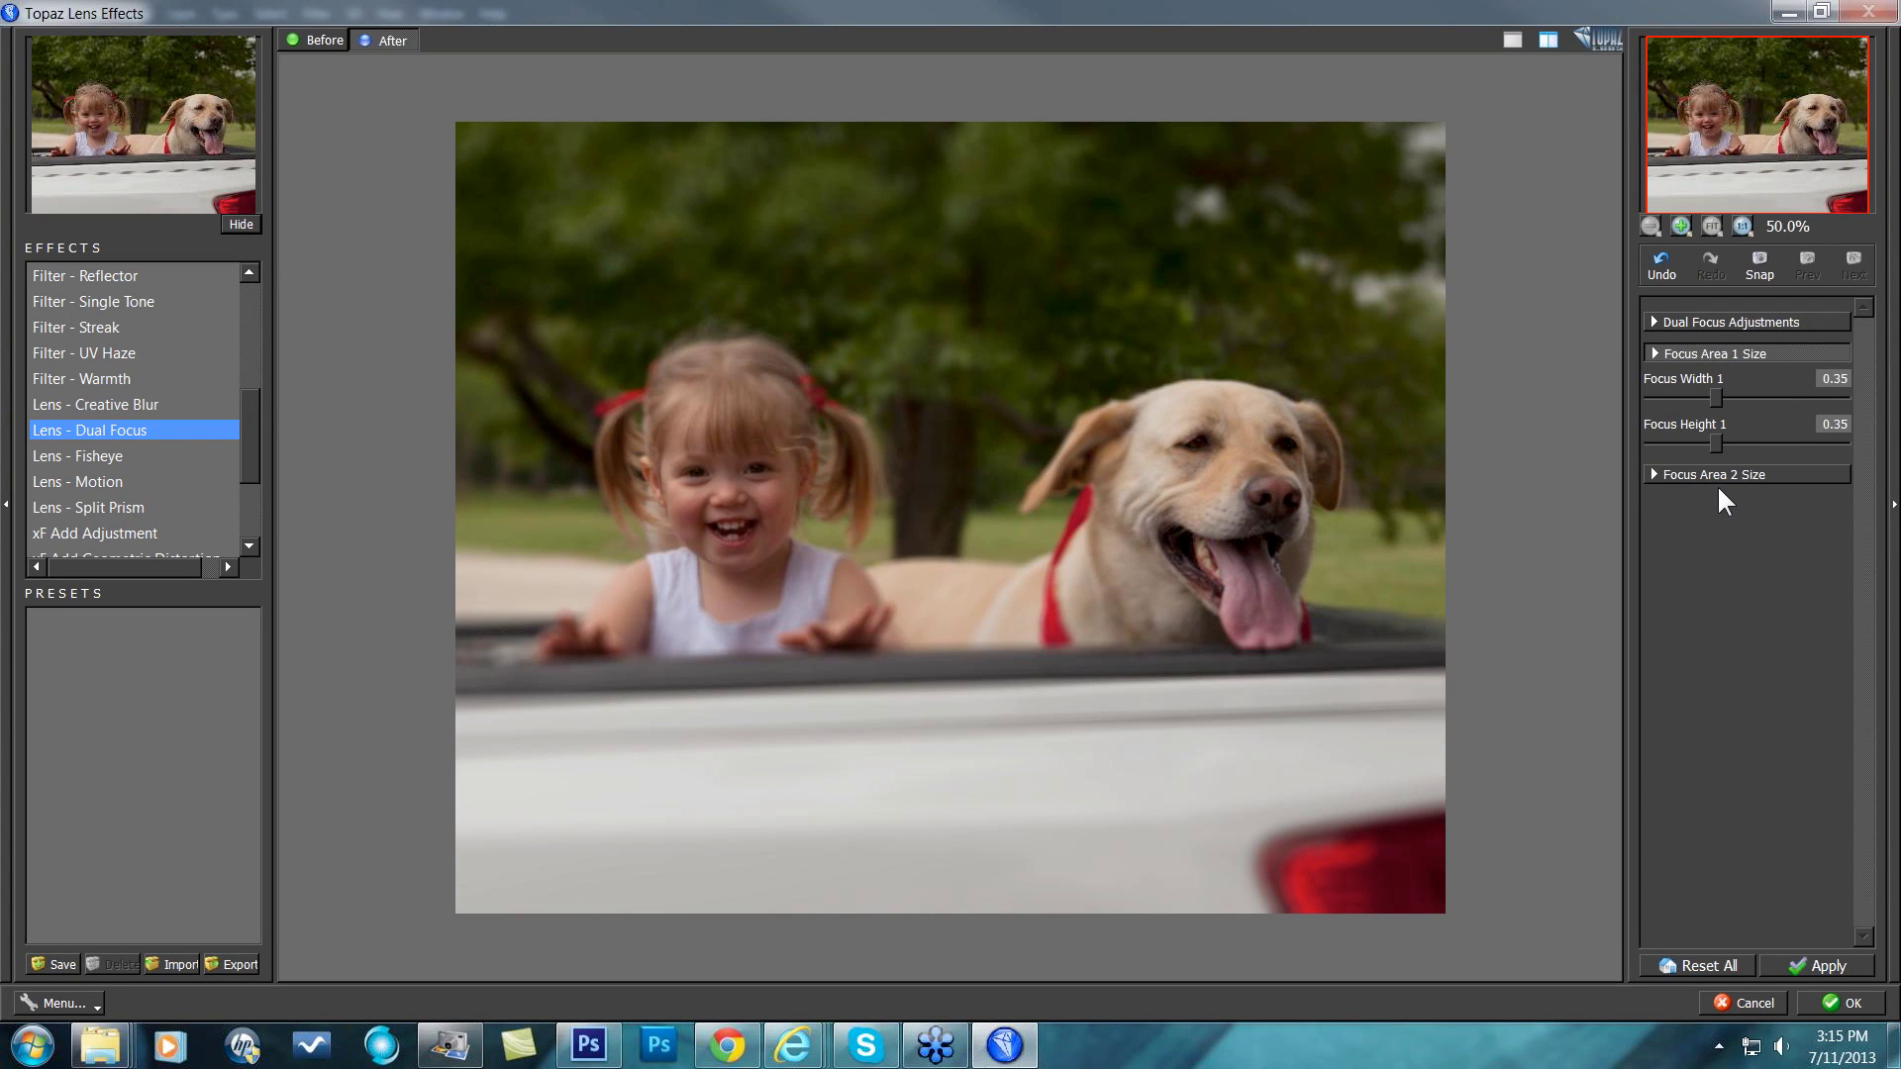
Adjust Focus Width 1 to 0.36, leaving Focus Height 1 at 0.35.
drag(1713, 397, 1757, 394)
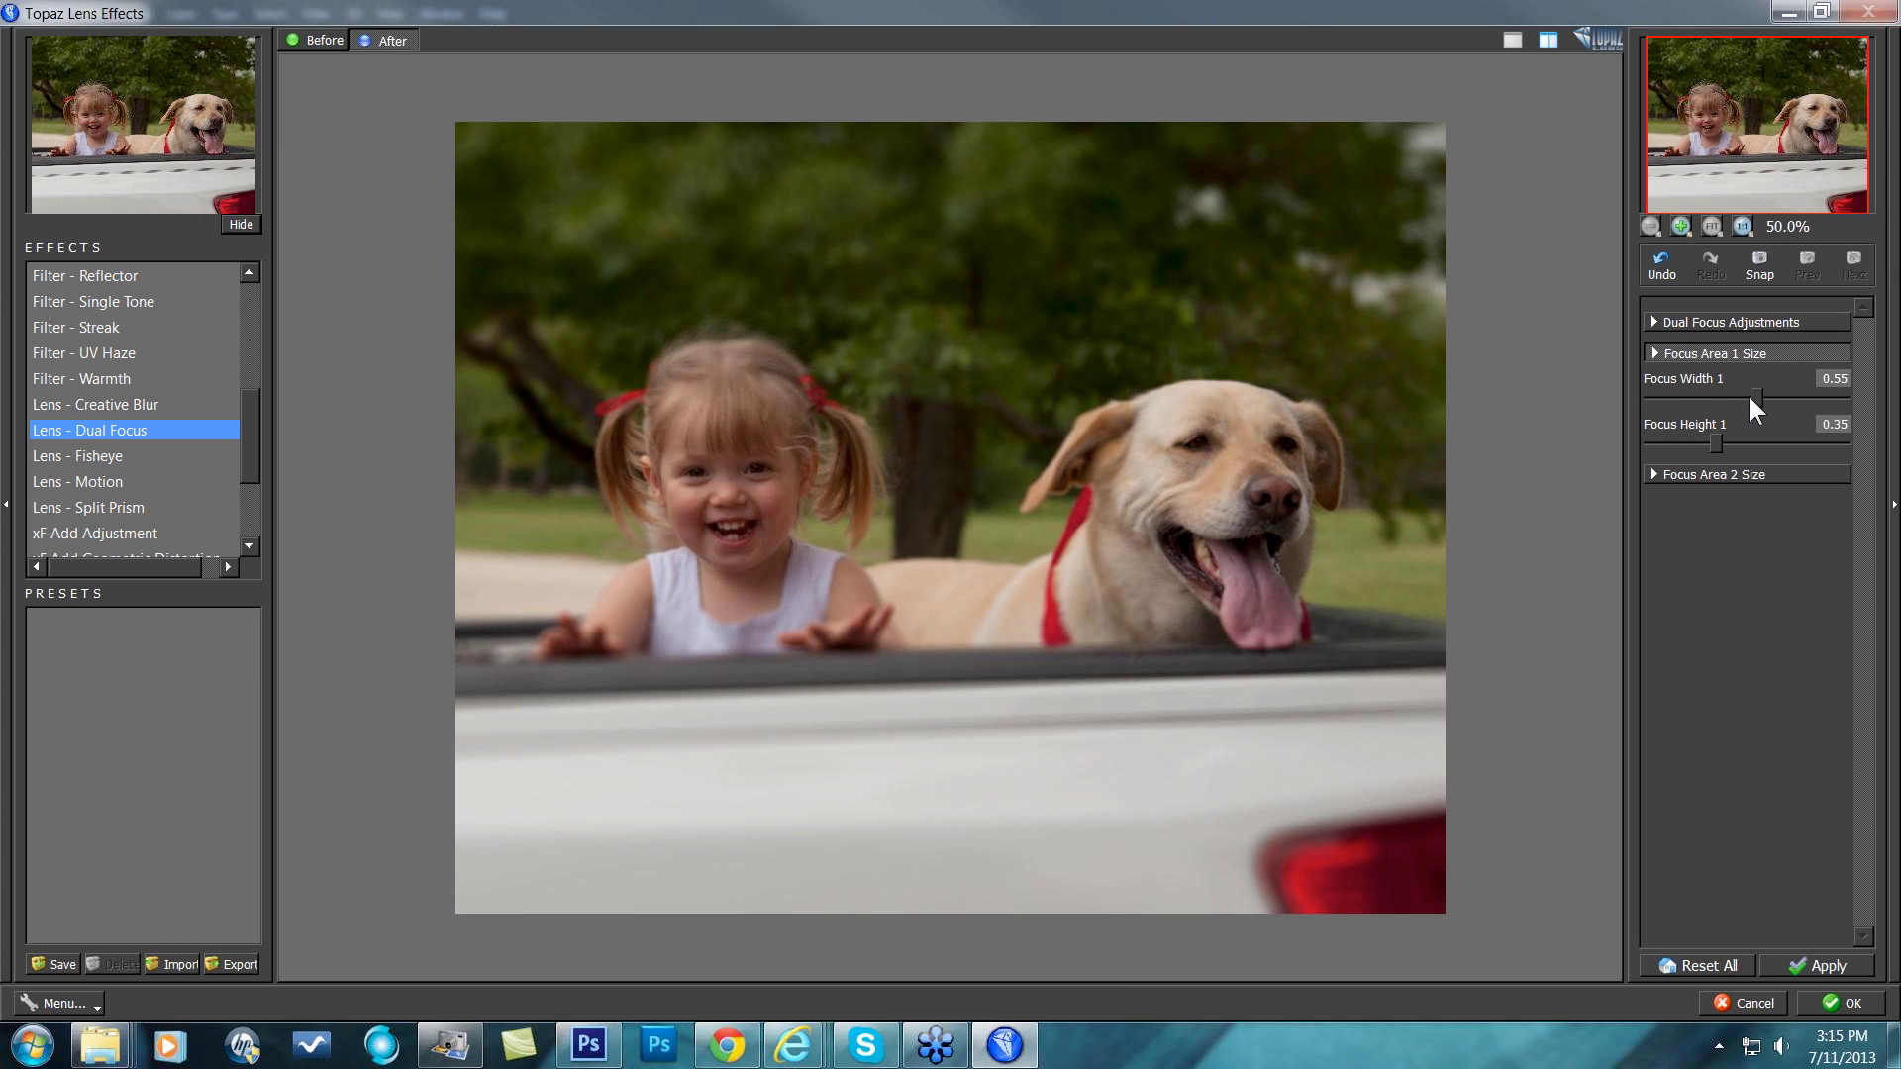
drag(1754, 398, 1676, 398)
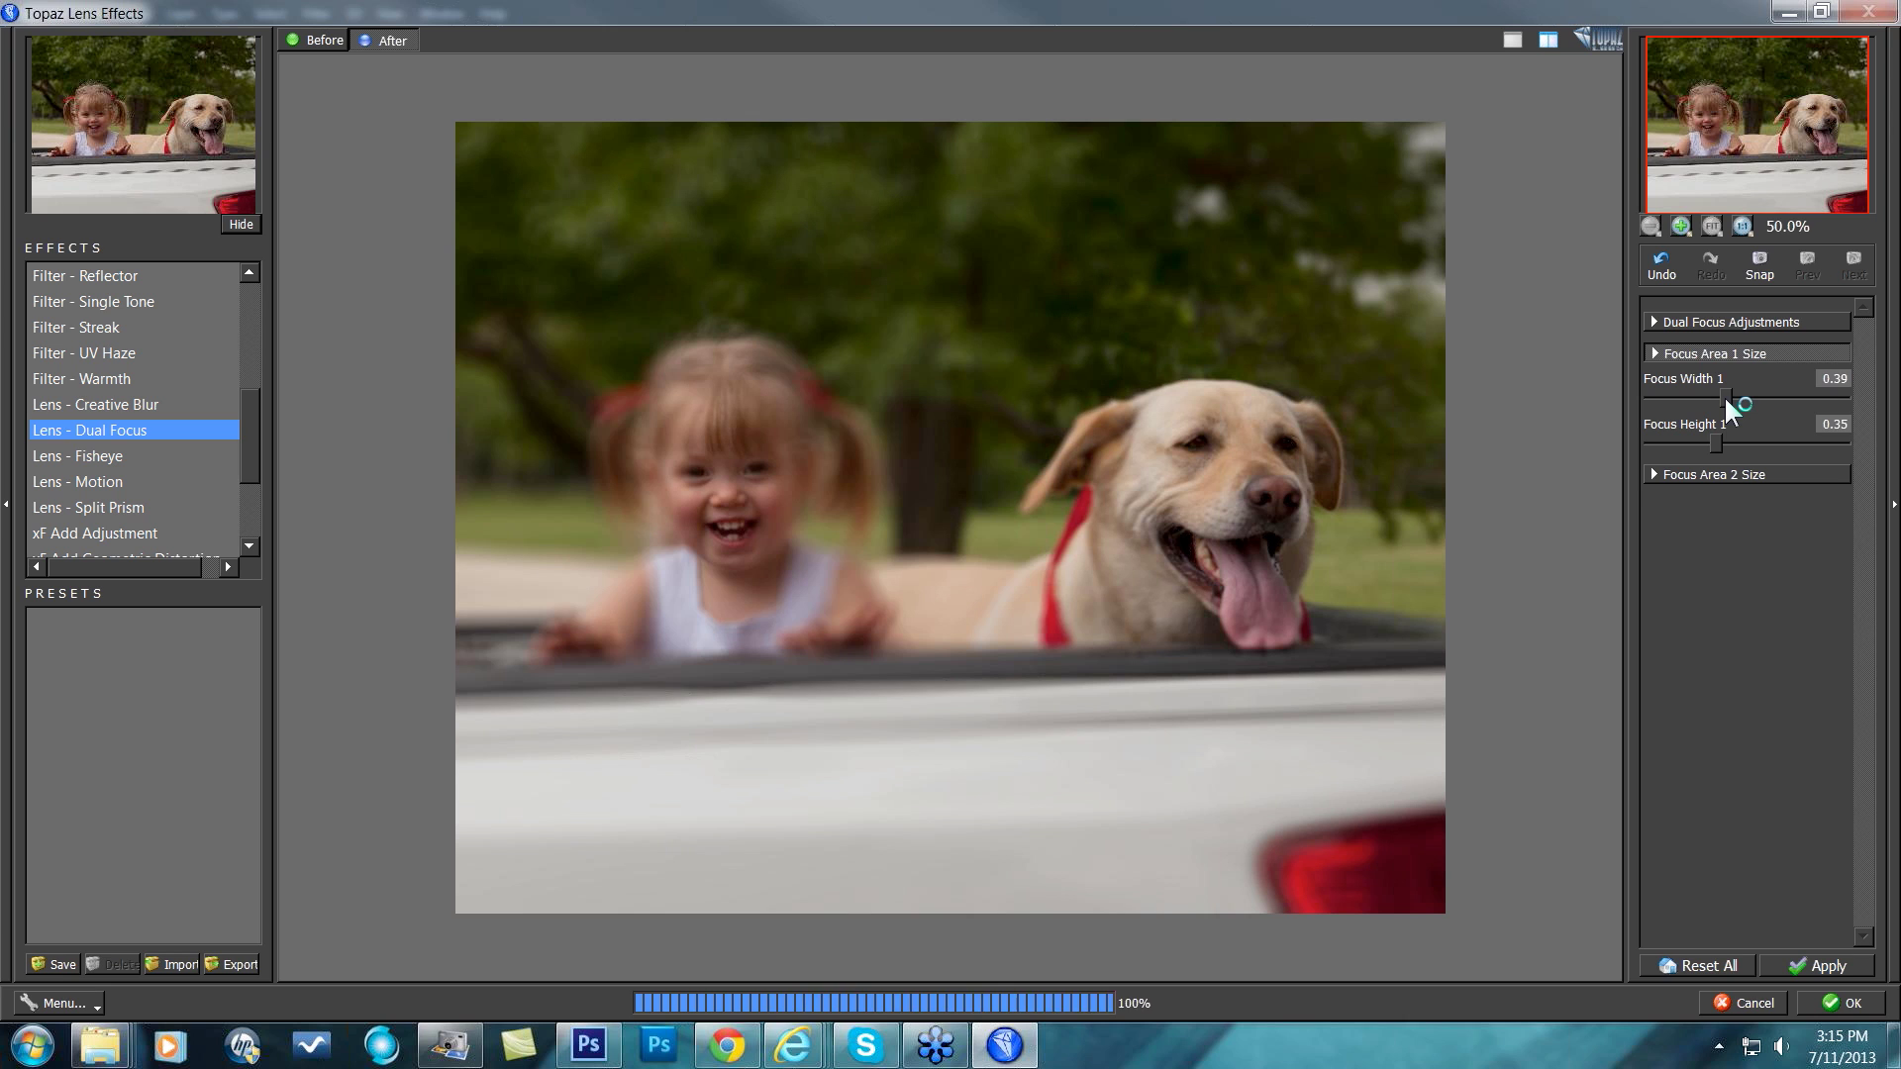
drag(1724, 398, 1719, 398)
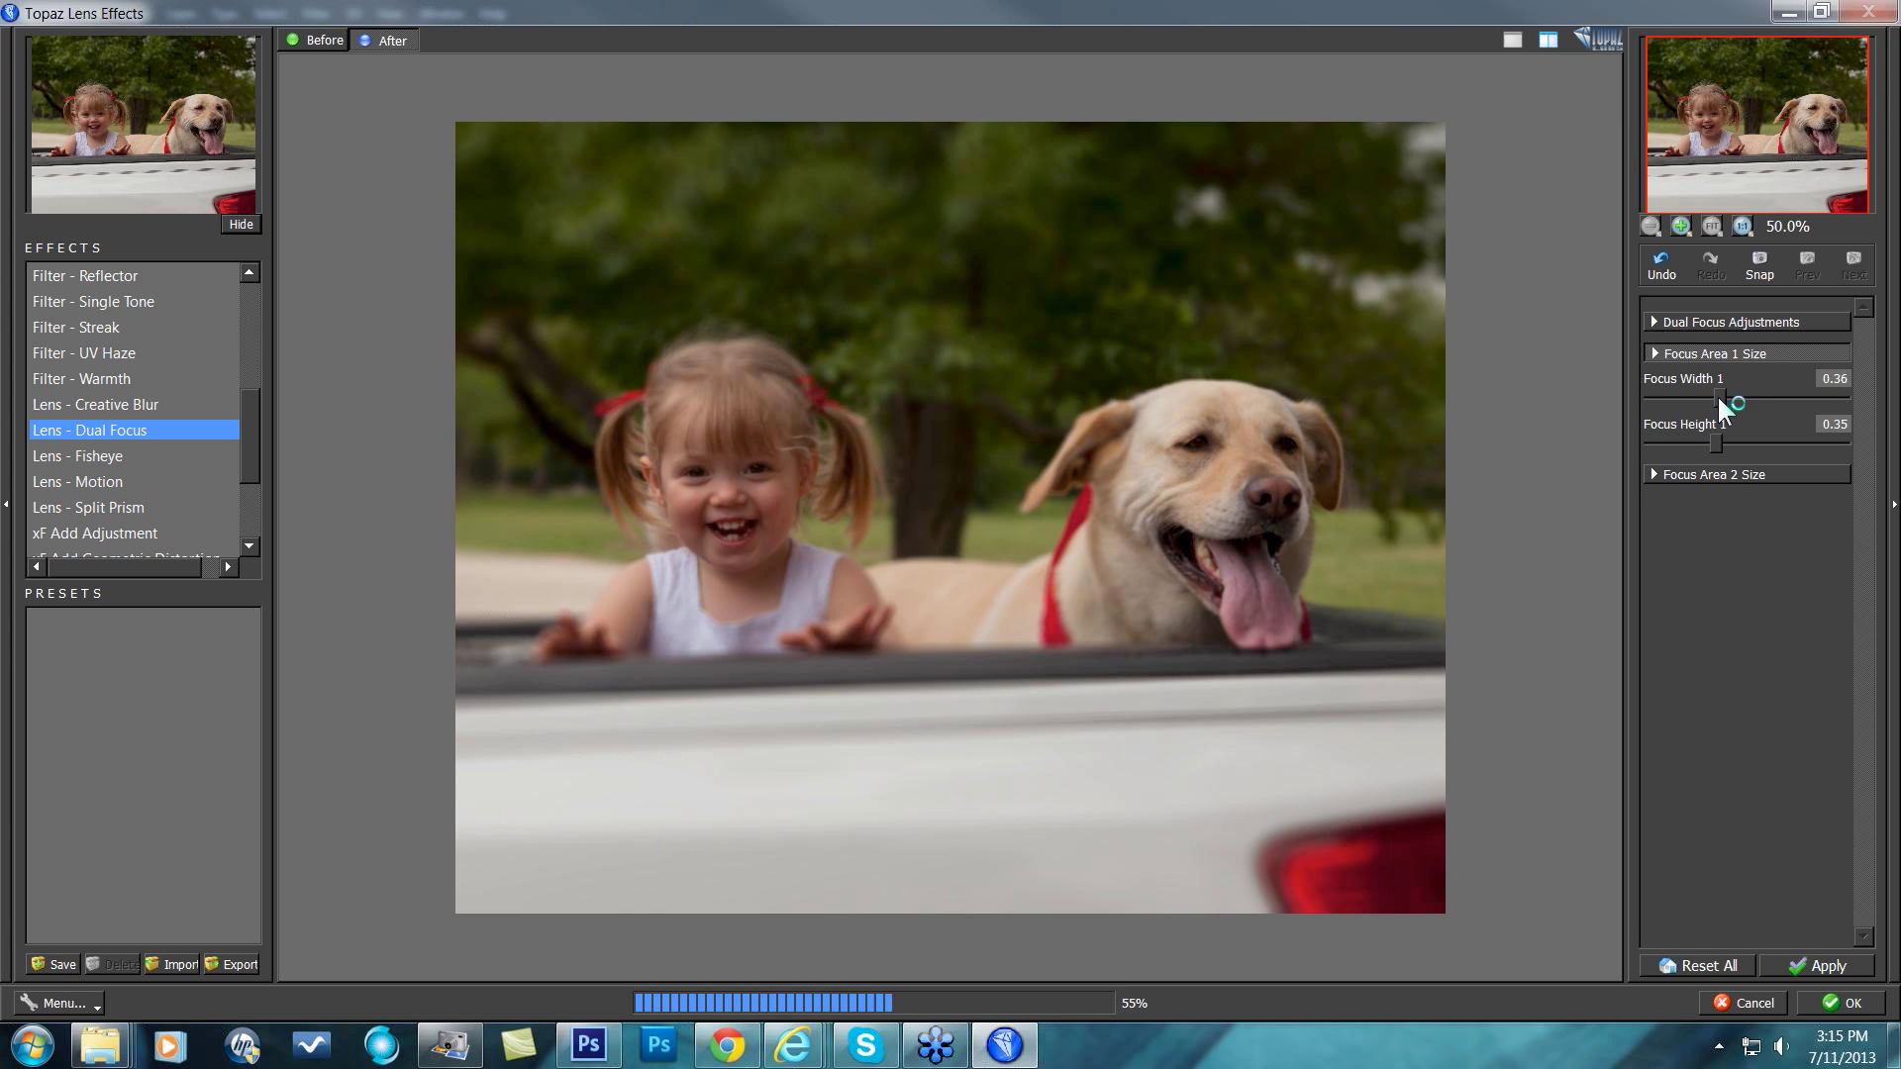